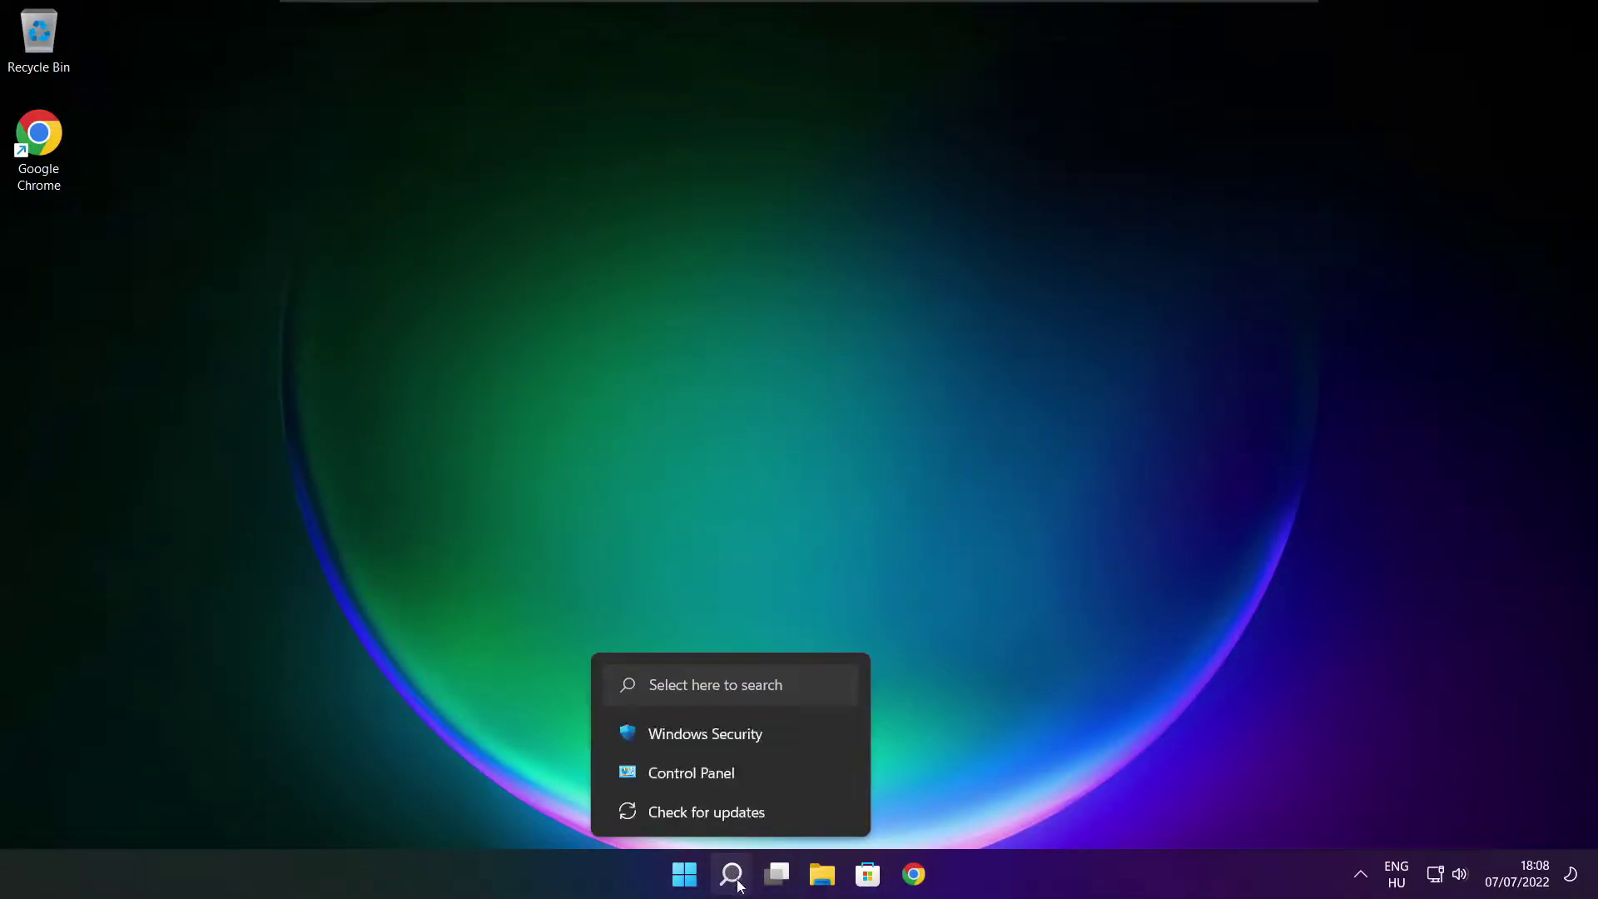
# Search Windows for 'device manager' so Device Manager shows as the best match.
pyautogui.click(732, 875)
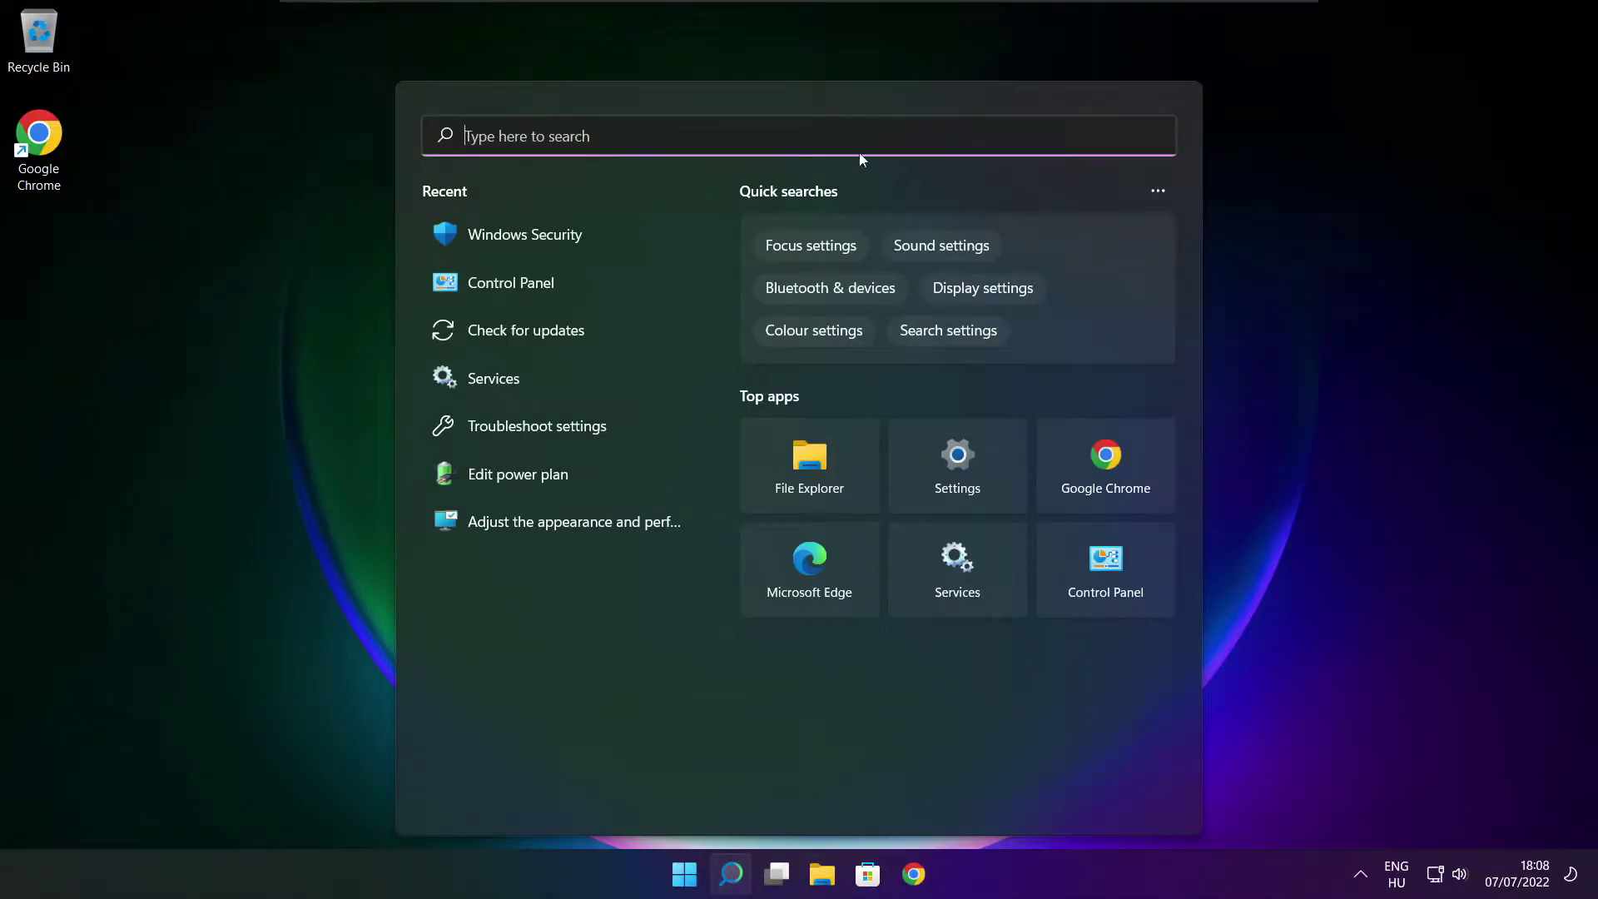
pyautogui.write('device man')
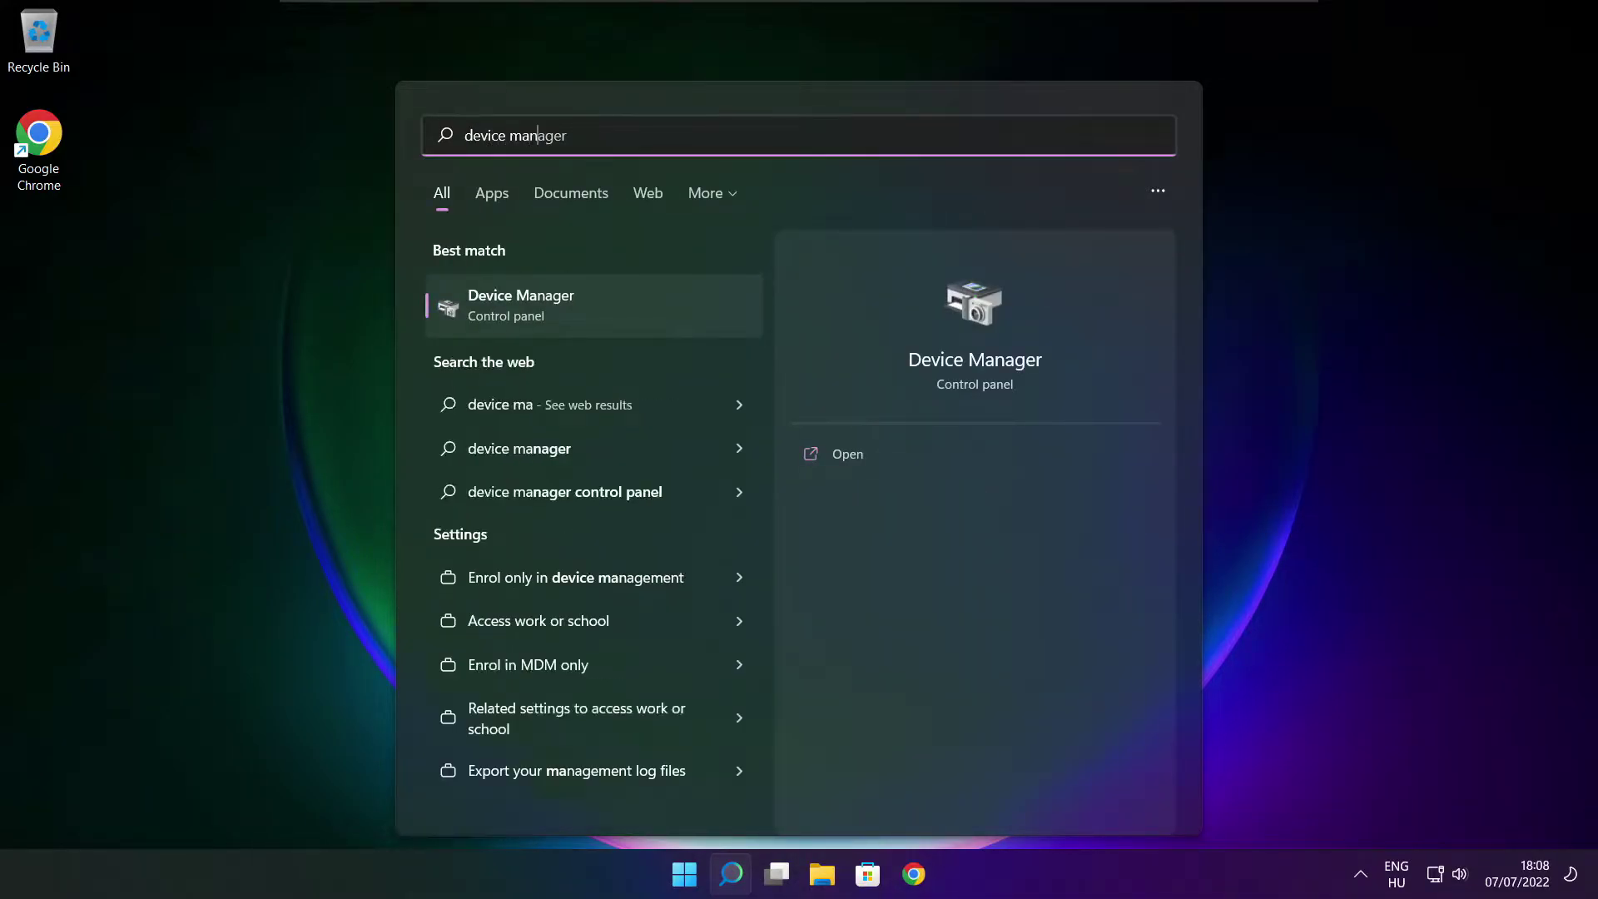
pyautogui.write('ager')
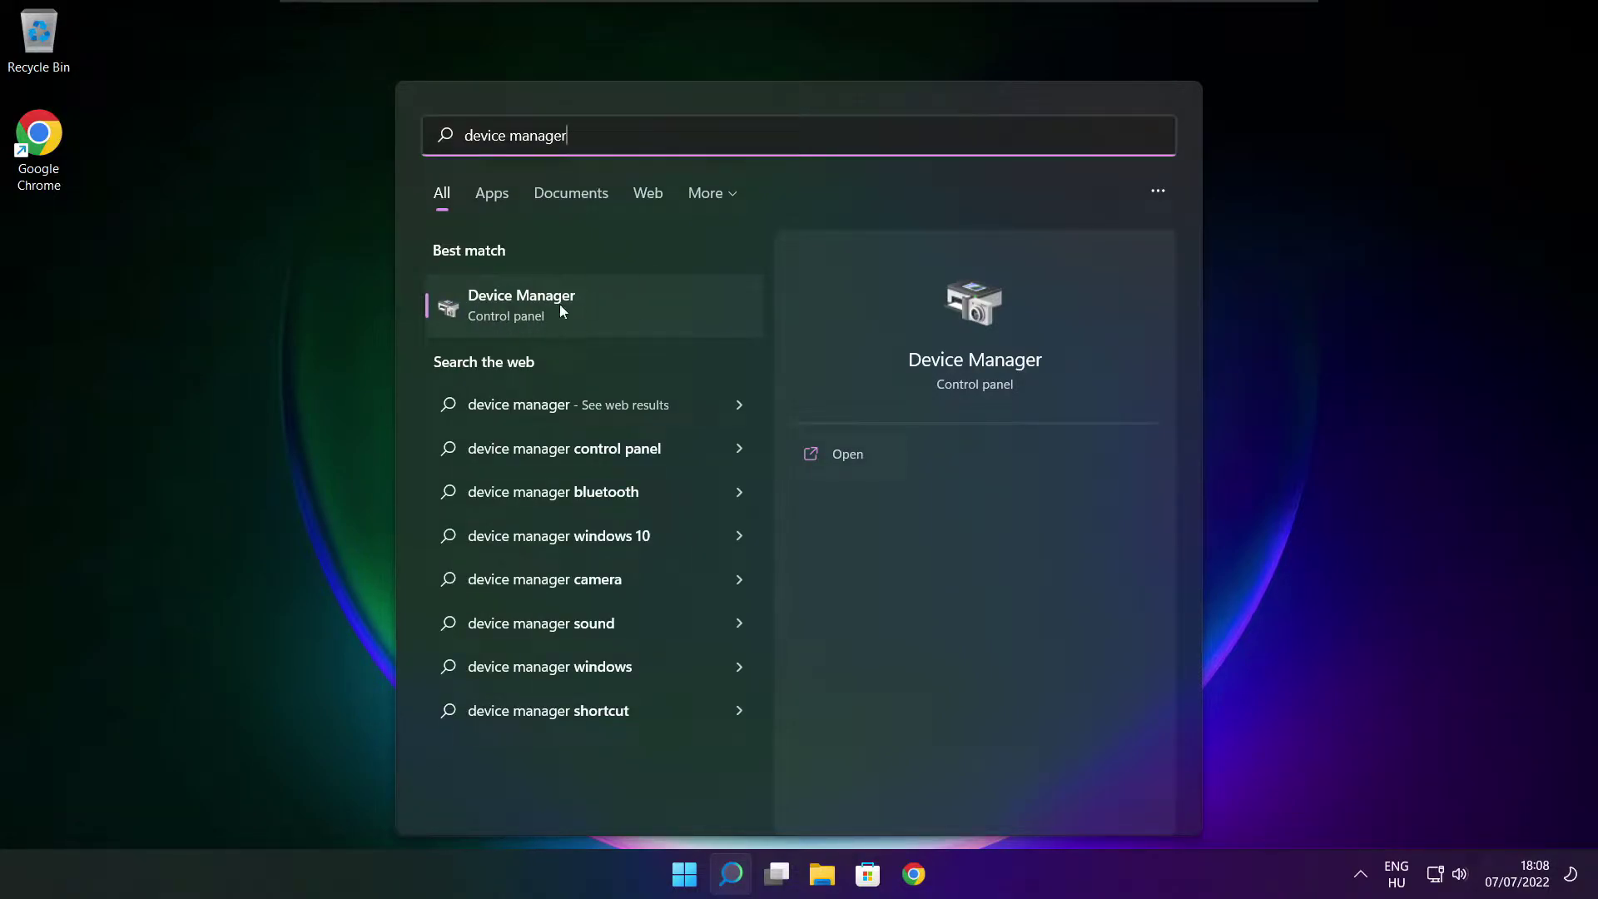
# In maximised Device Manager, auto-search a VMware SVGA 3D driver; the best is already installed.
pyautogui.click(654, 315)
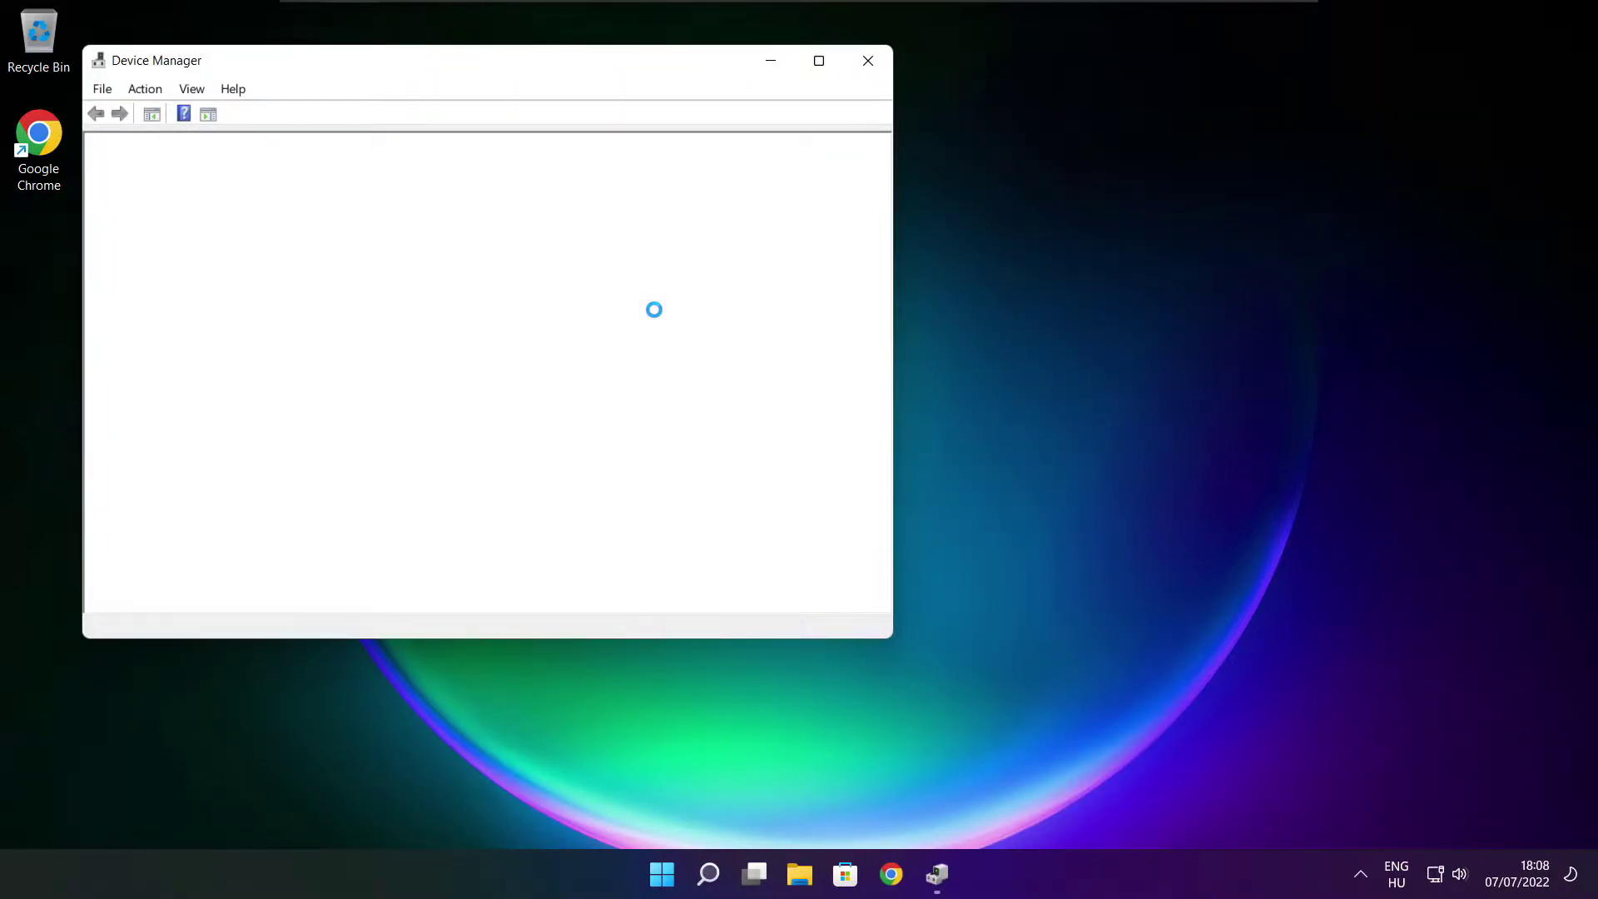
pyautogui.click(819, 61)
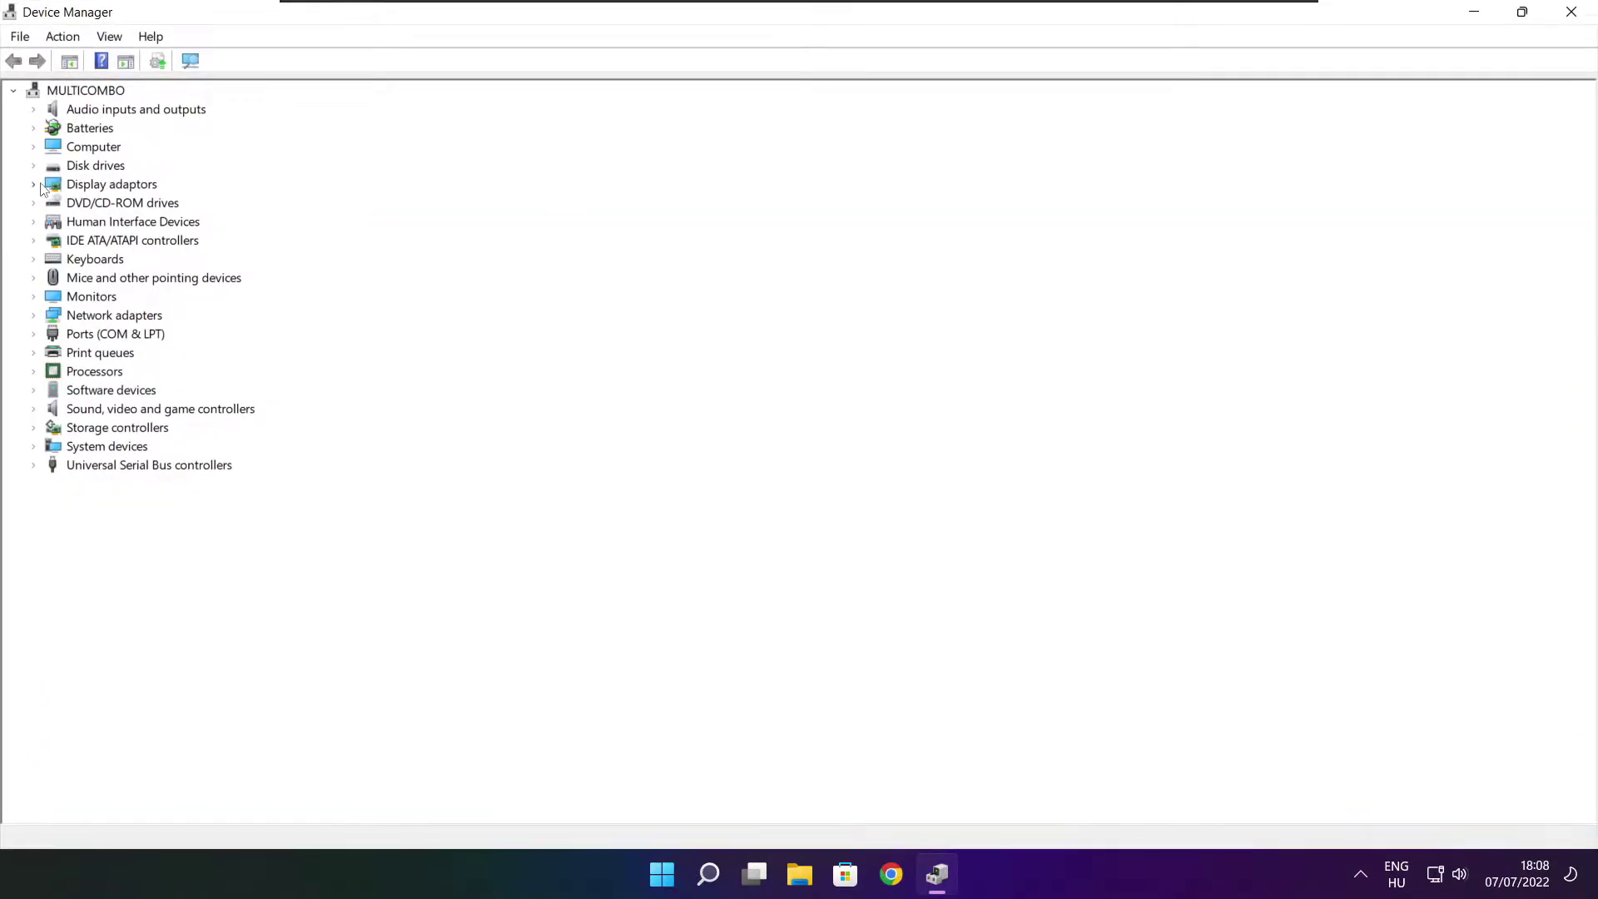
pyautogui.click(84, 187)
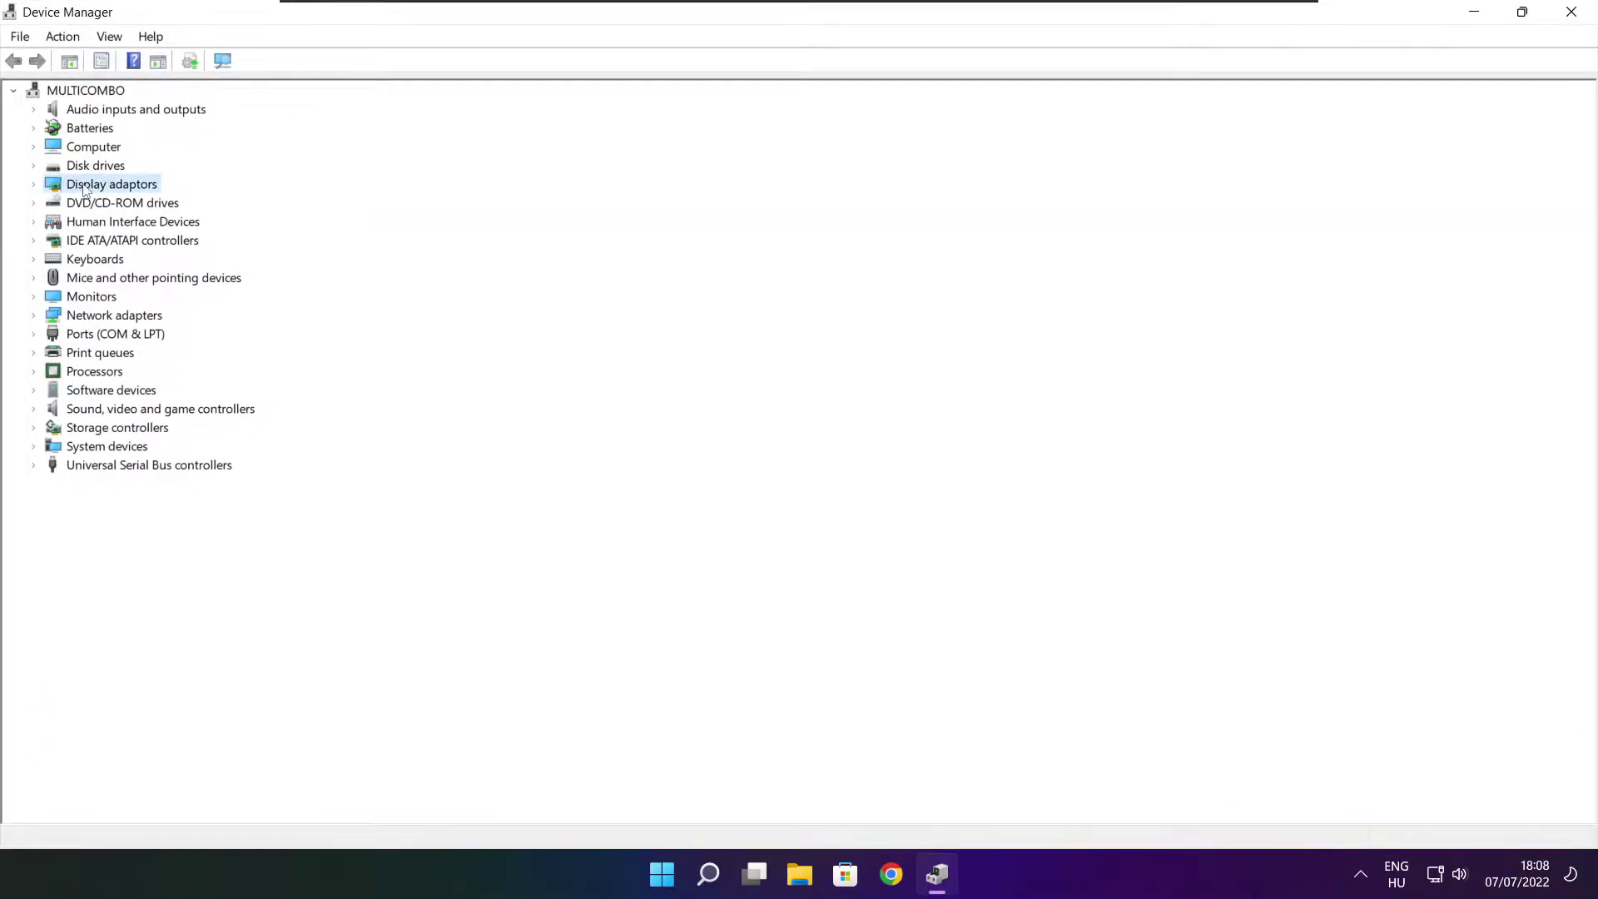
pyautogui.click(34, 185)
pyautogui.click(81, 205)
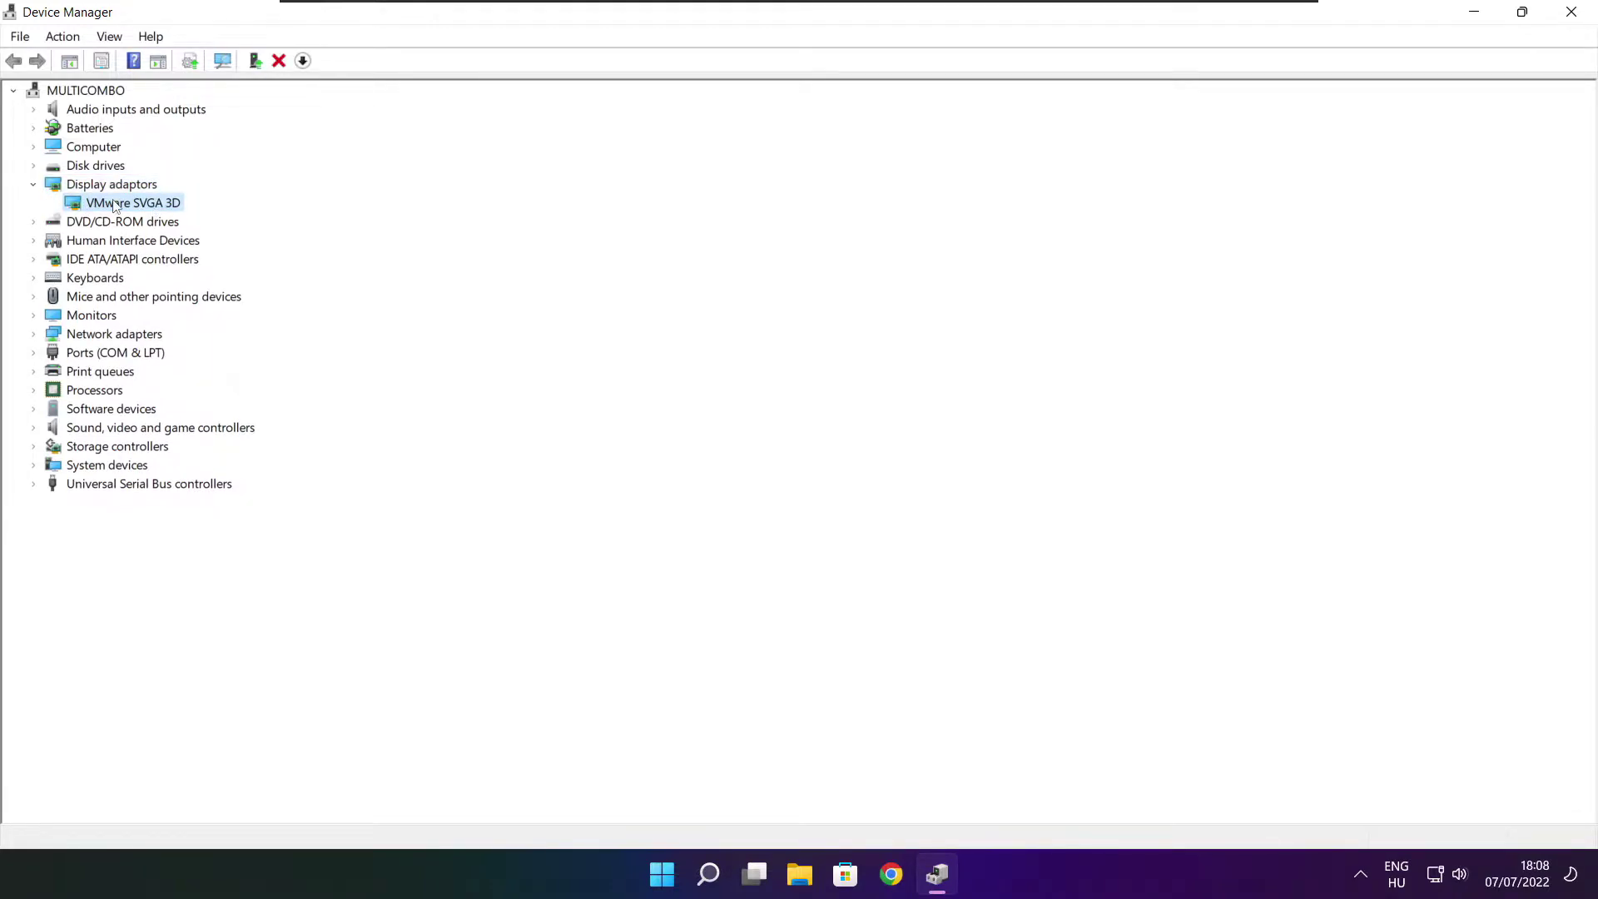
pyautogui.rightClick(115, 205)
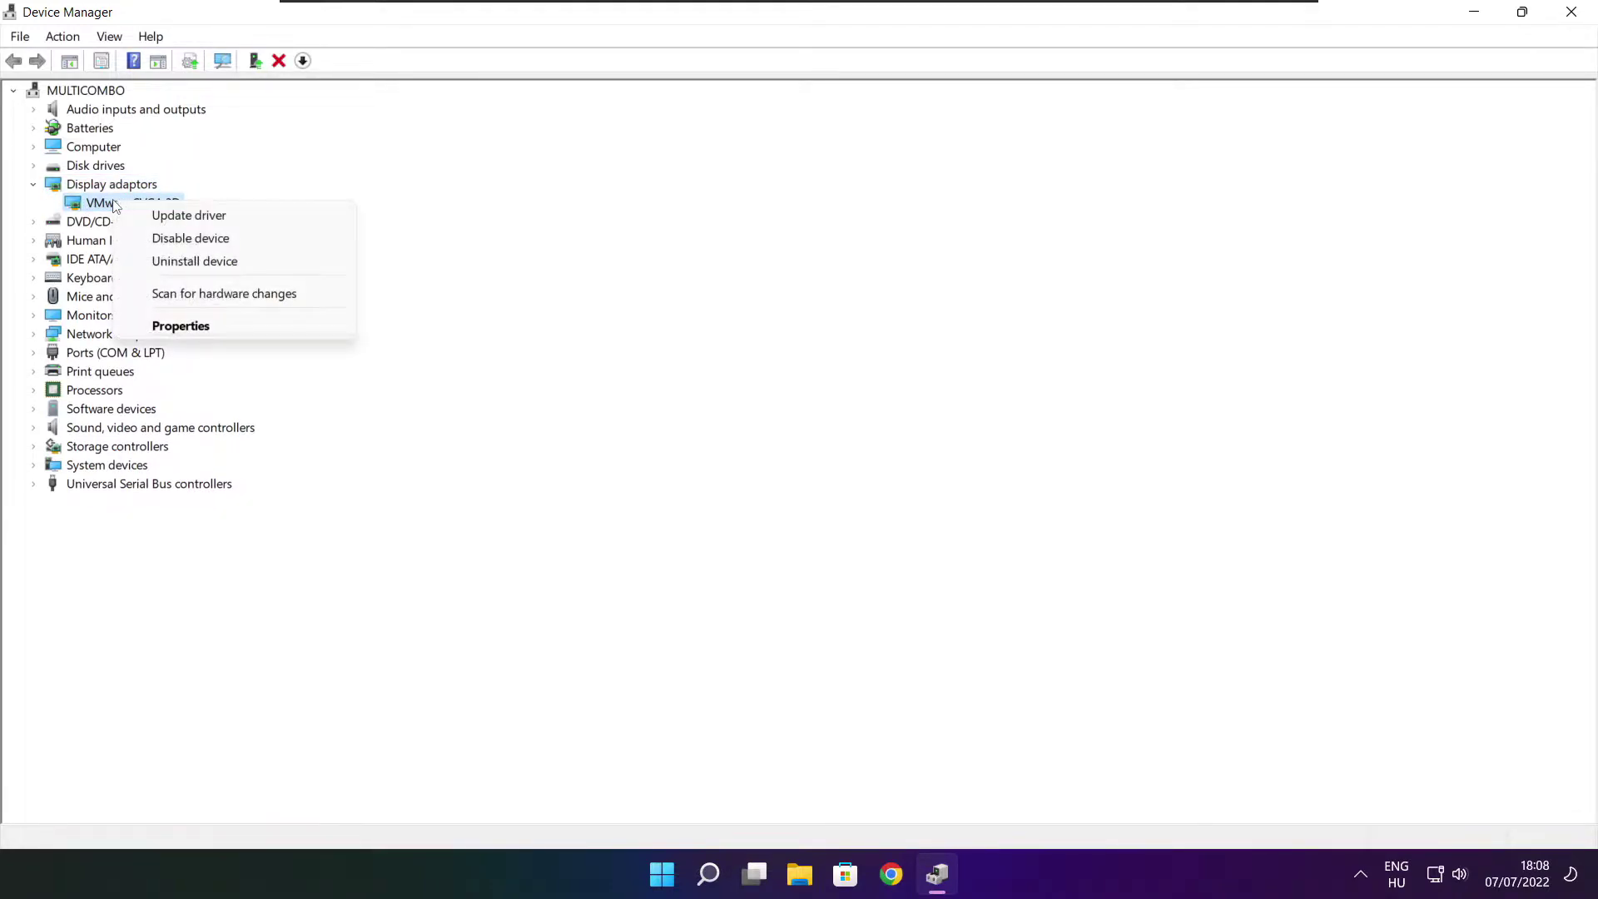
pyautogui.click(237, 221)
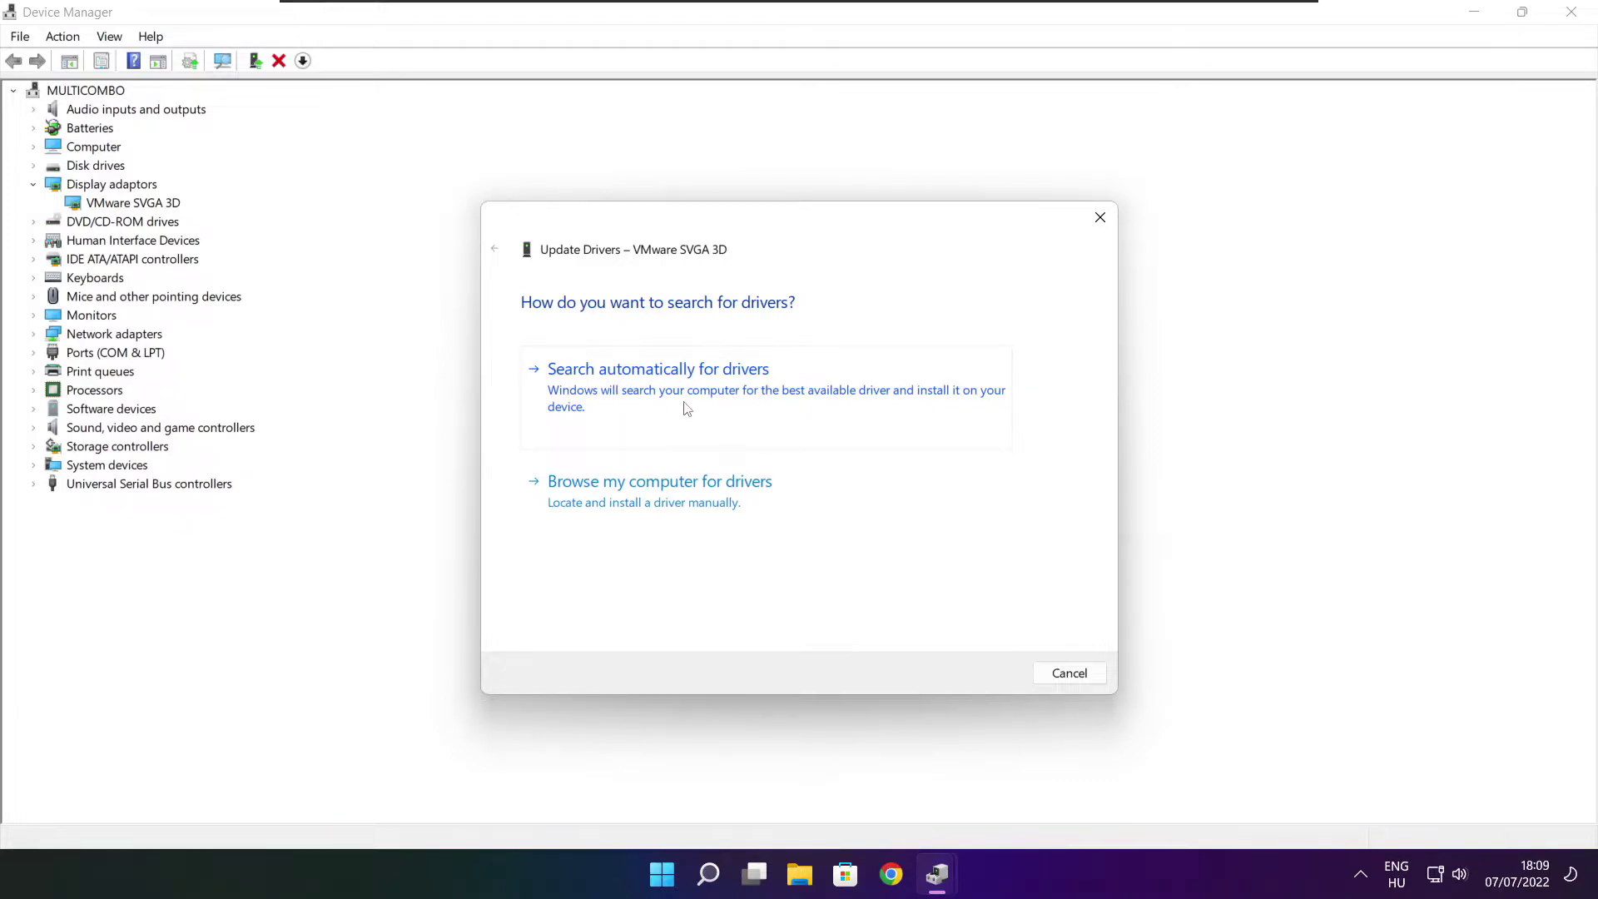
pyautogui.click(731, 399)
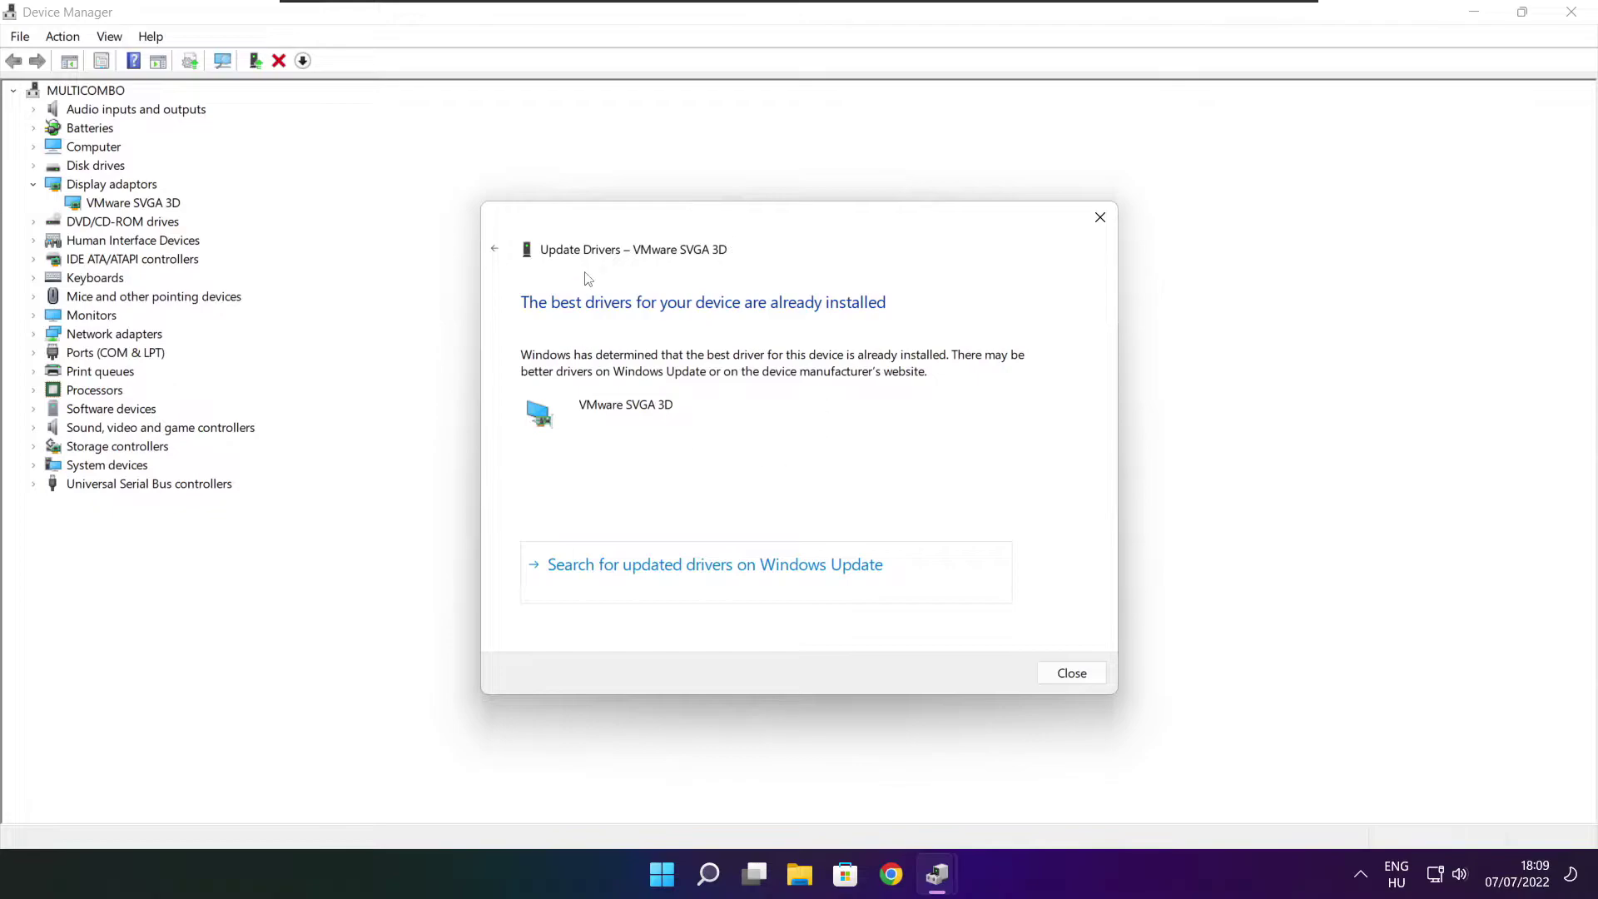
pyautogui.click(1069, 676)
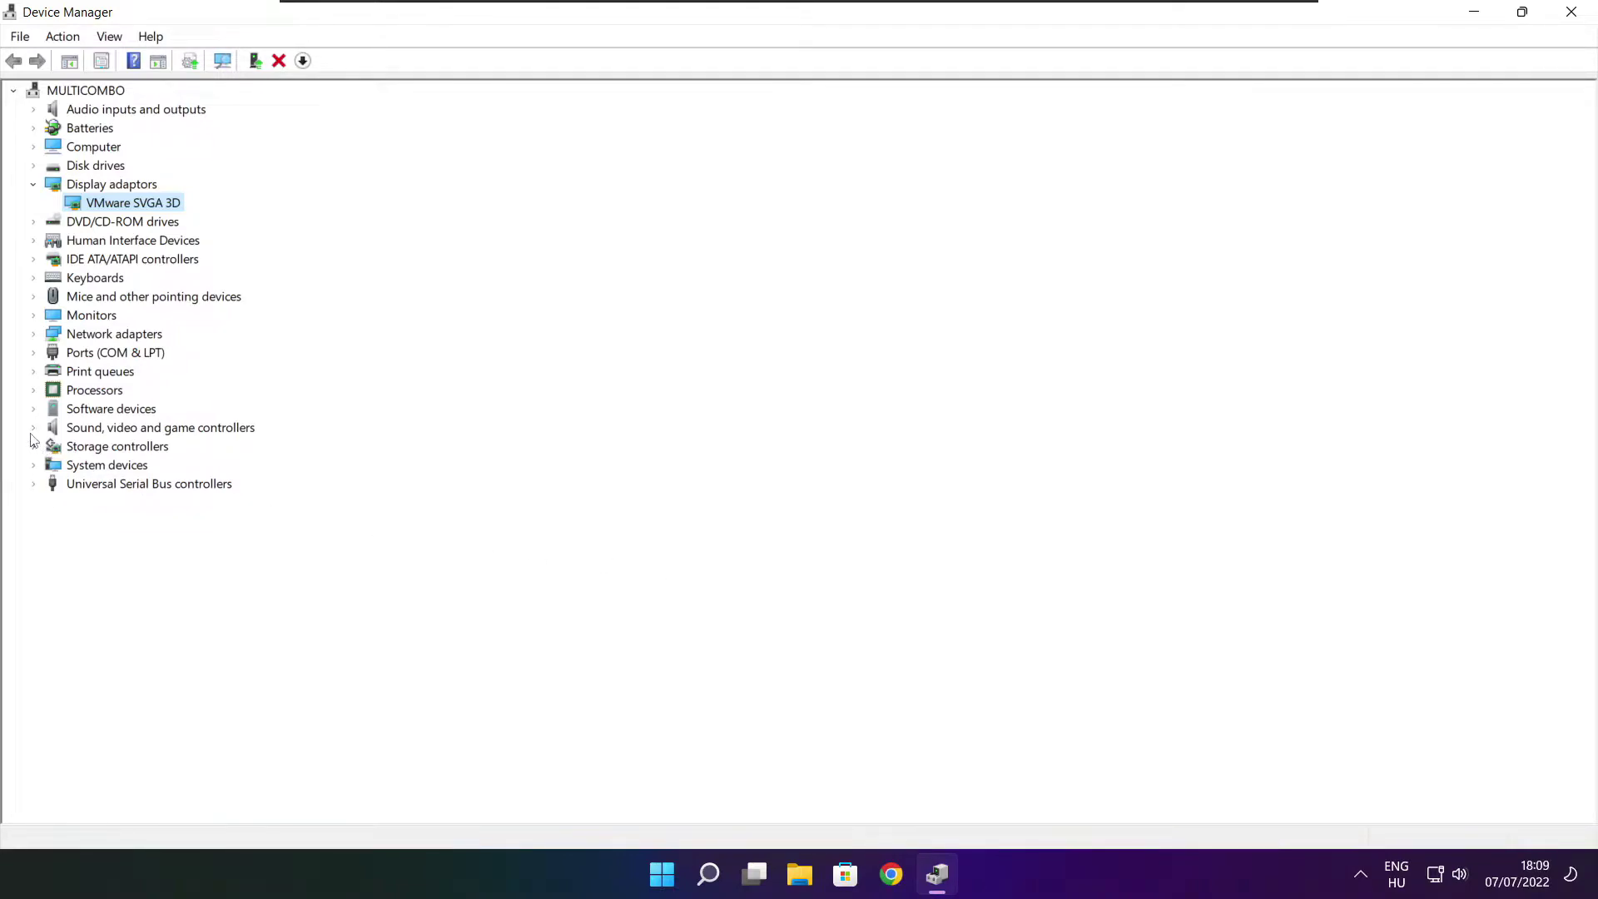
# Auto-search a driver for High Definition Audio Device; the best is already installed.
pyautogui.click(74, 430)
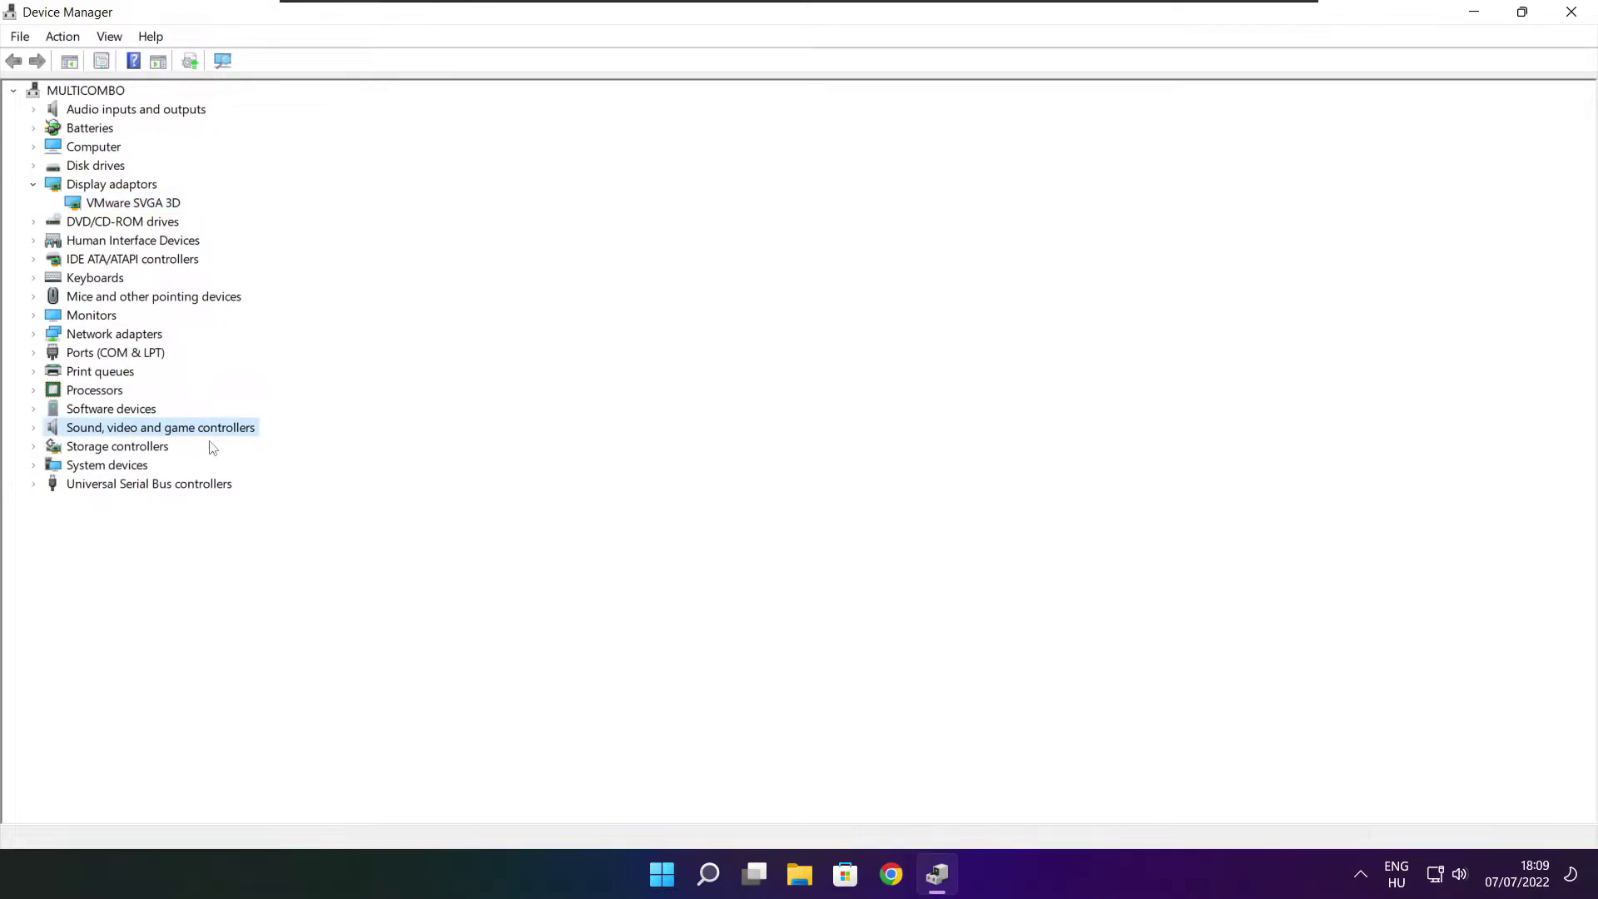
pyautogui.click(34, 429)
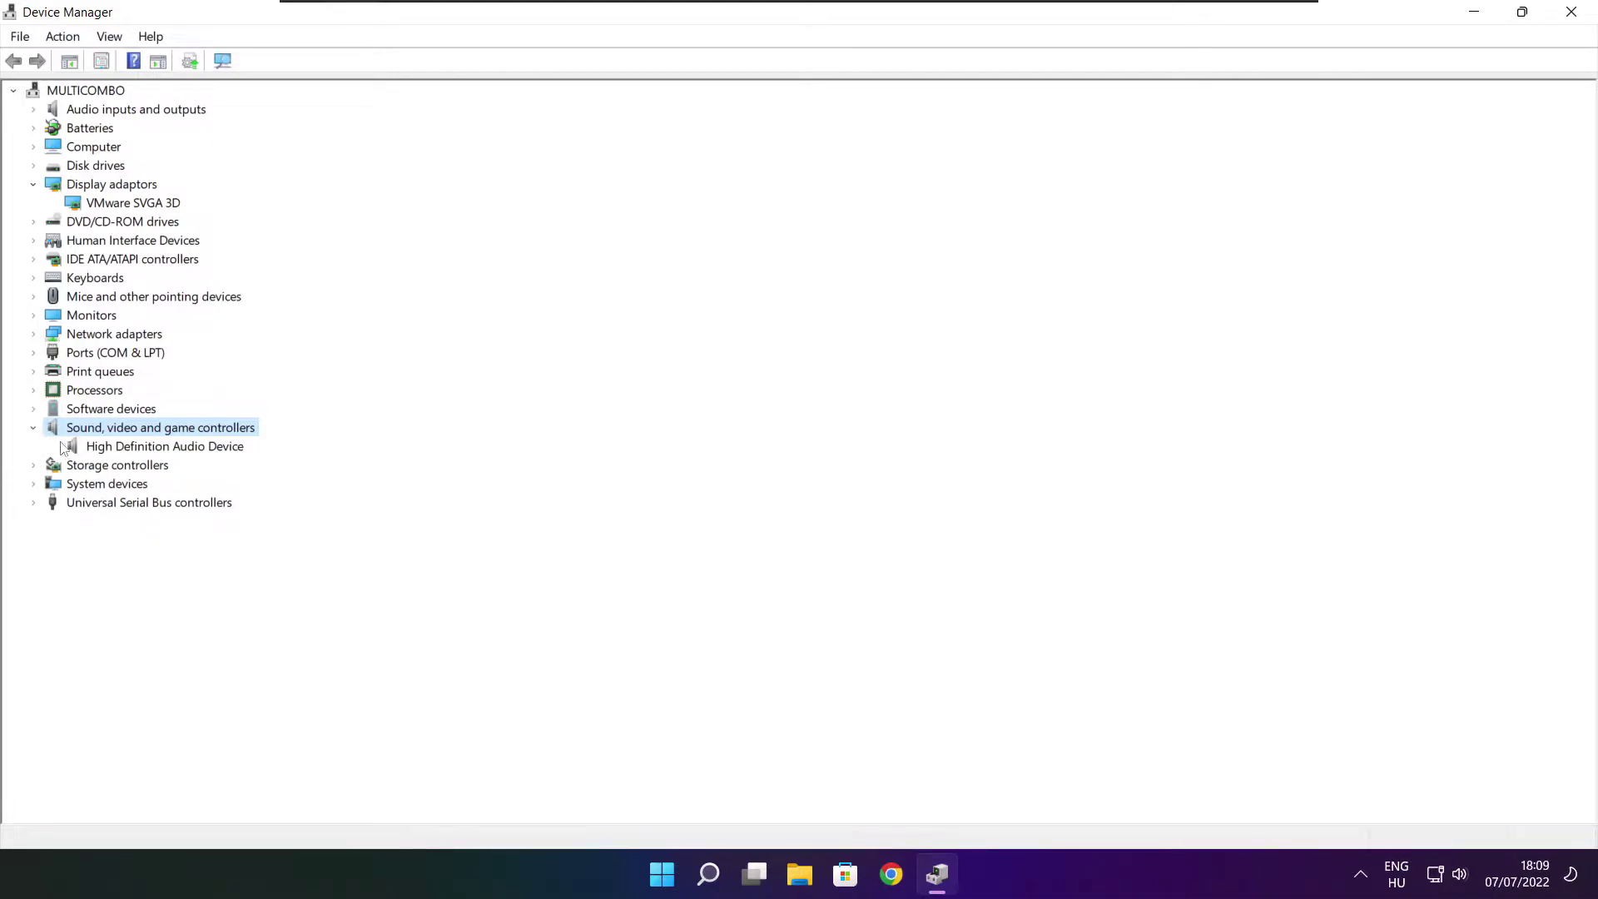
pyautogui.click(233, 448)
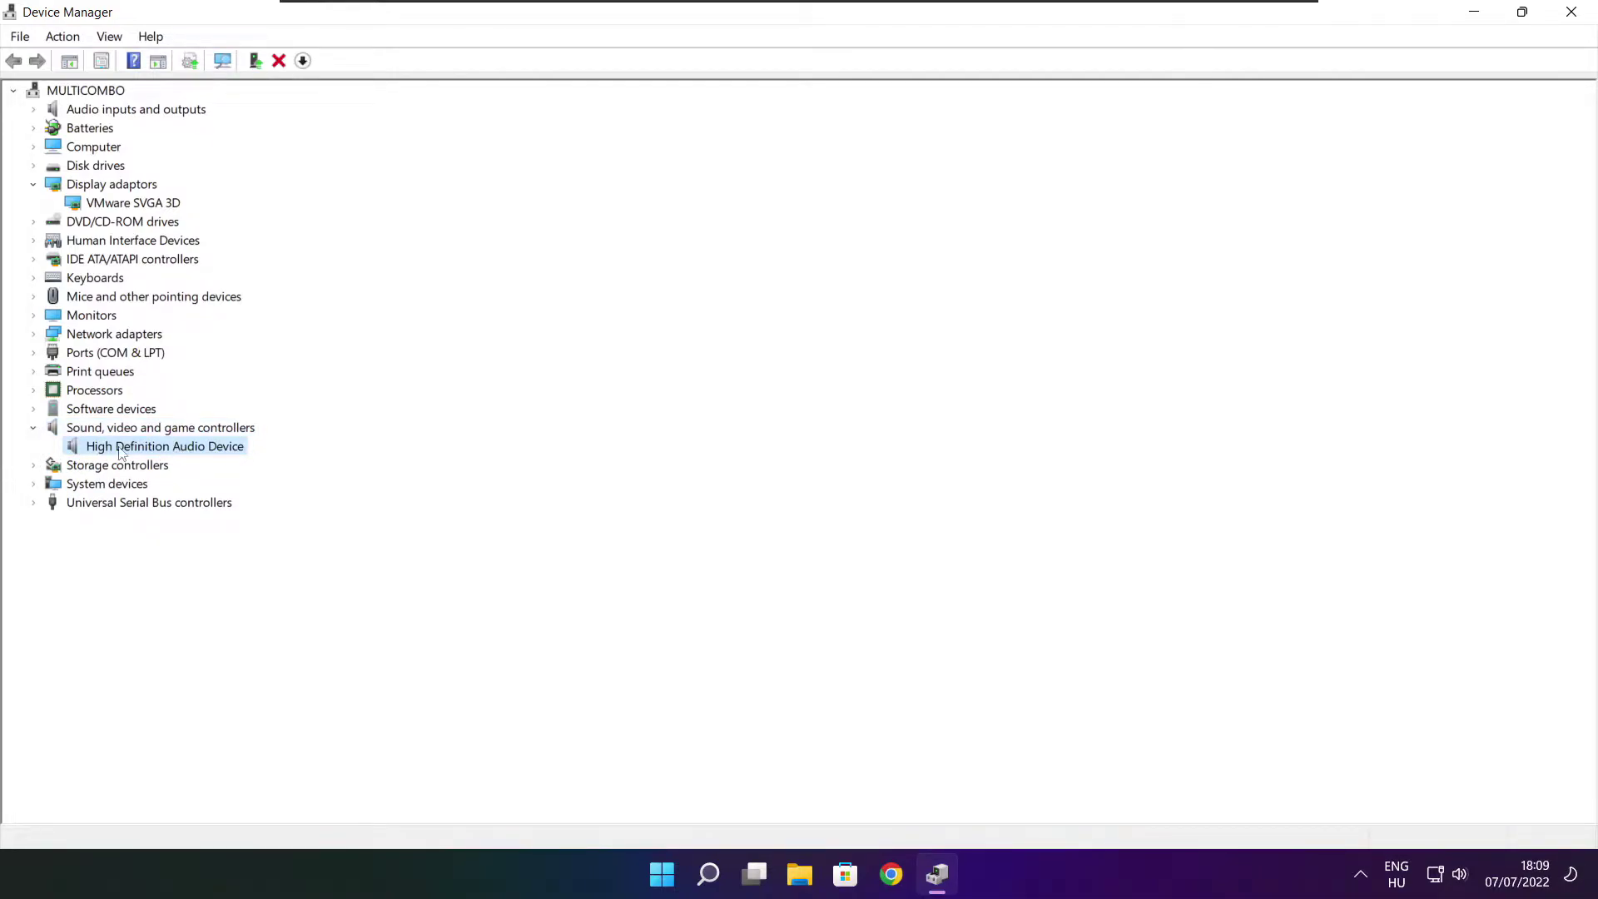
pyautogui.rightClick(154, 452)
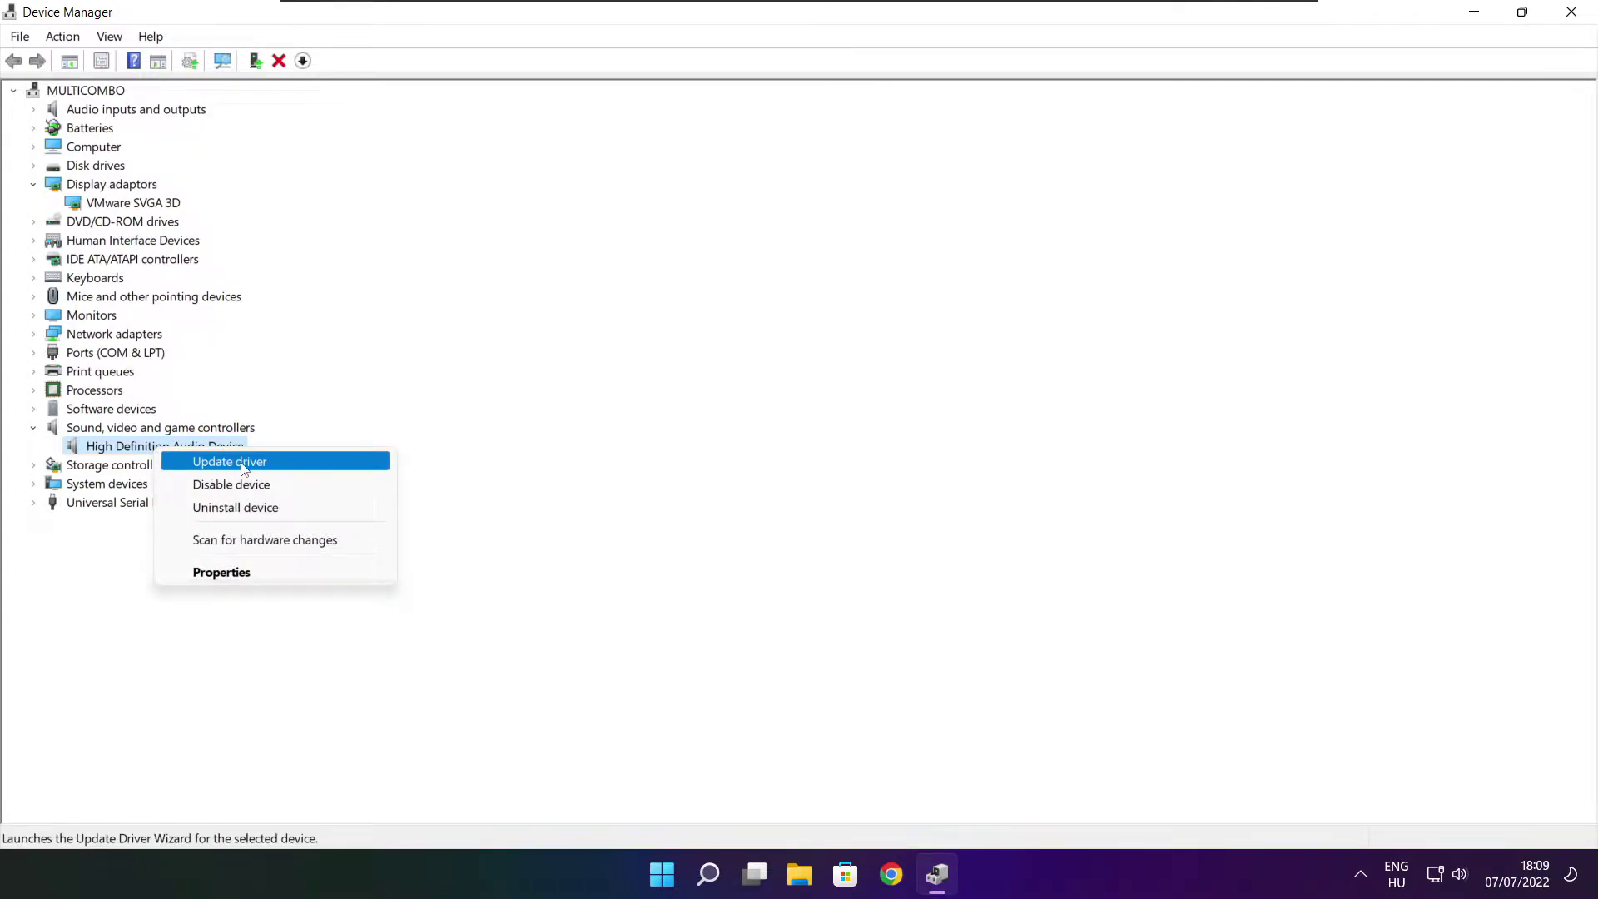
pyautogui.click(312, 469)
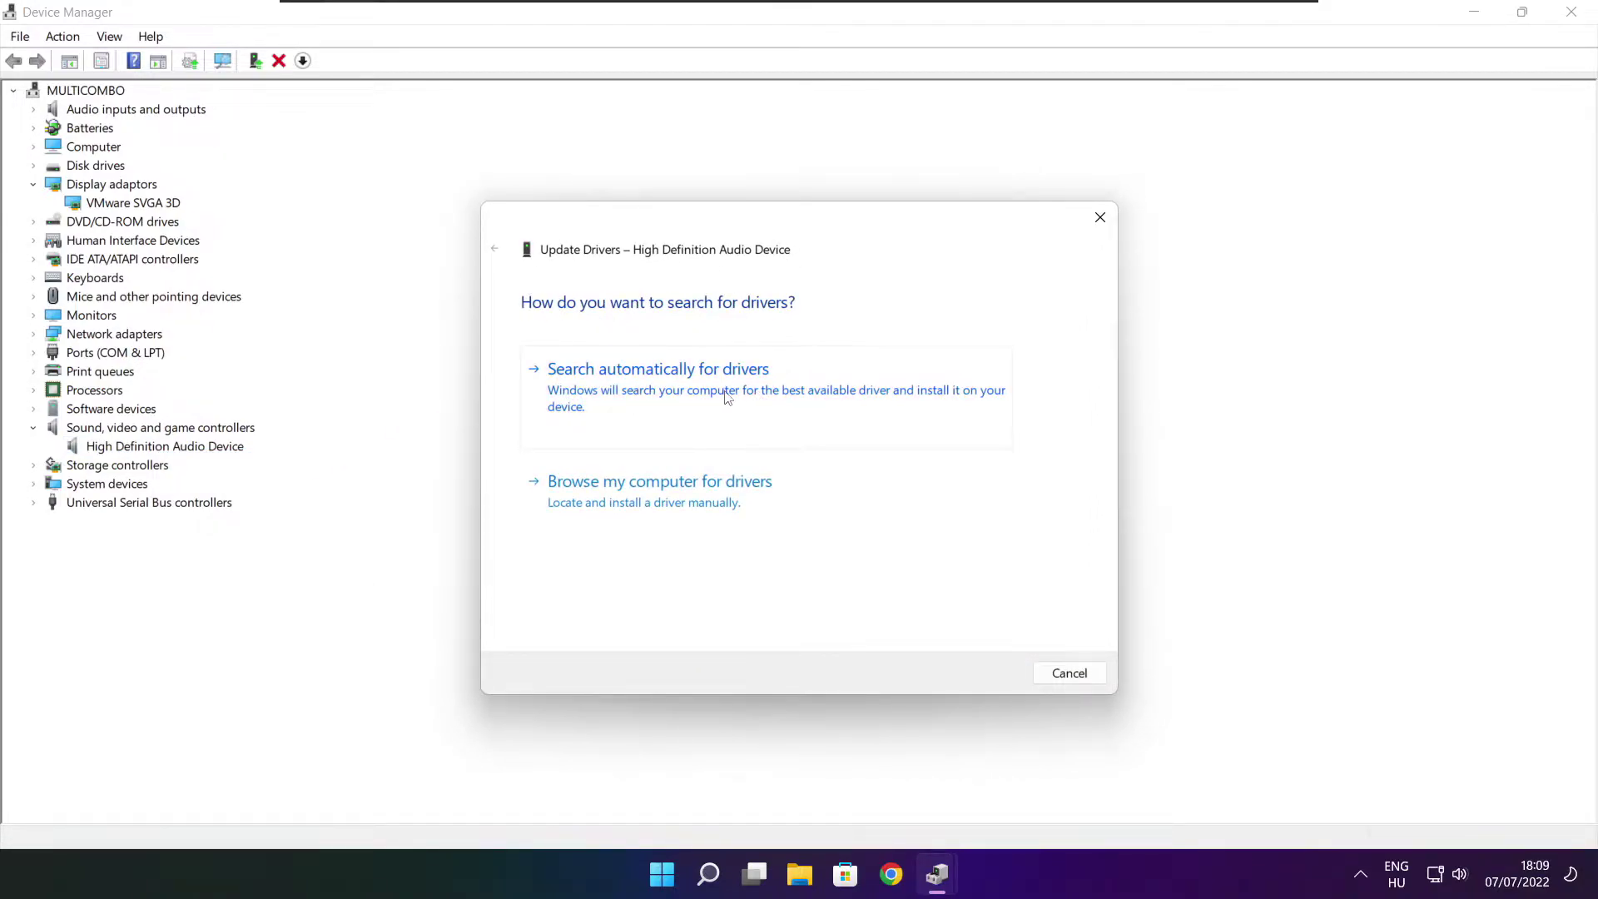
pyautogui.click(695, 396)
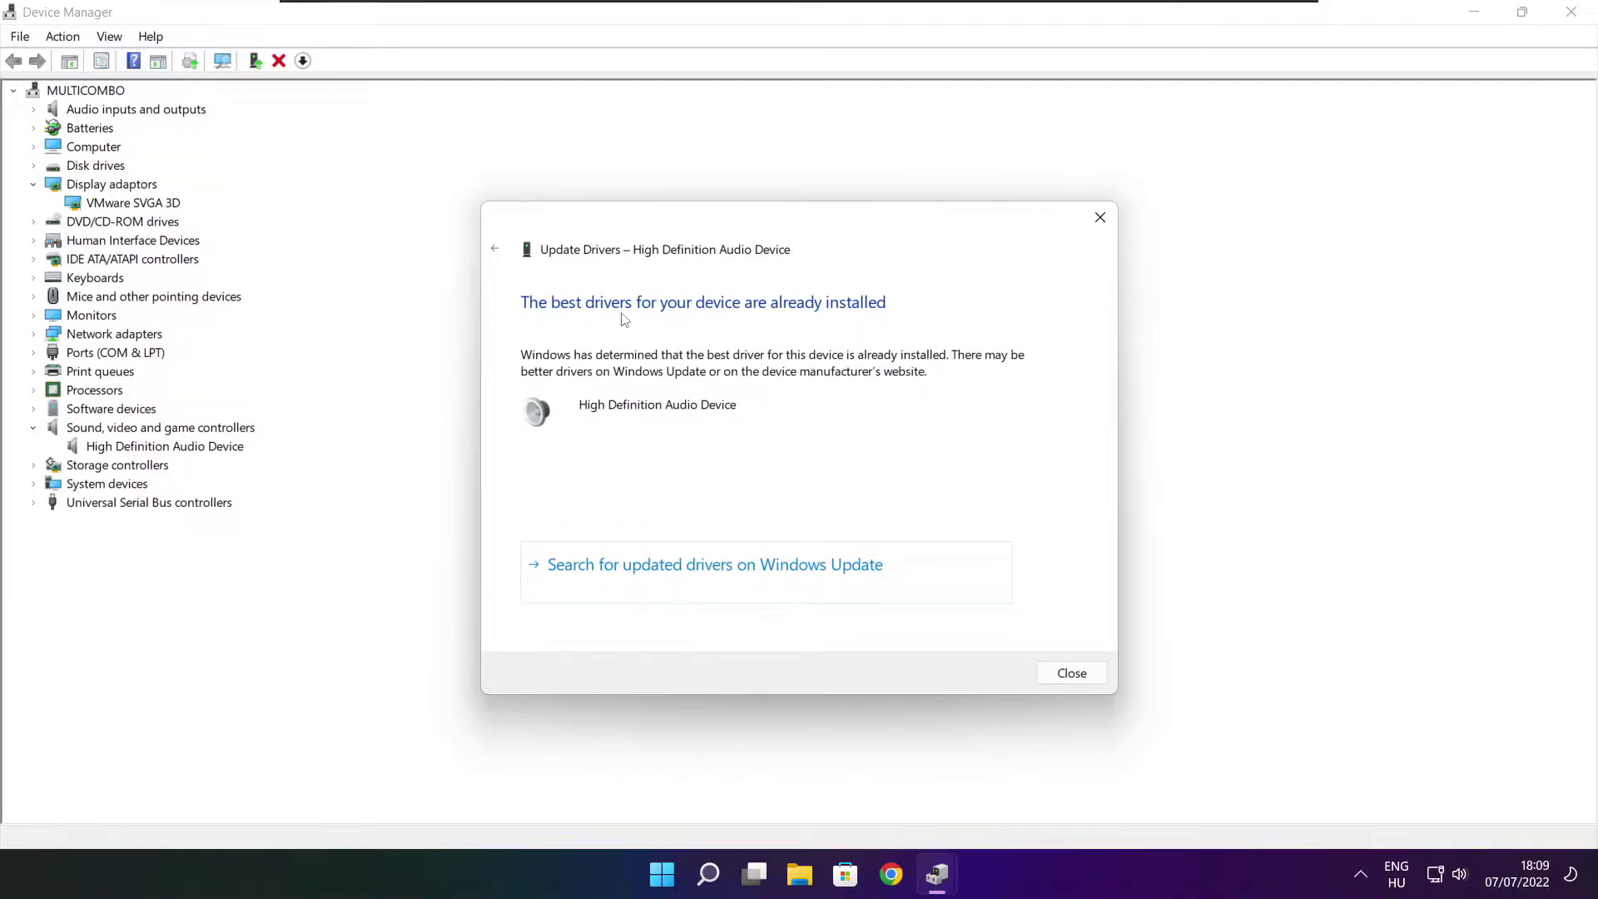
pyautogui.click(1072, 673)
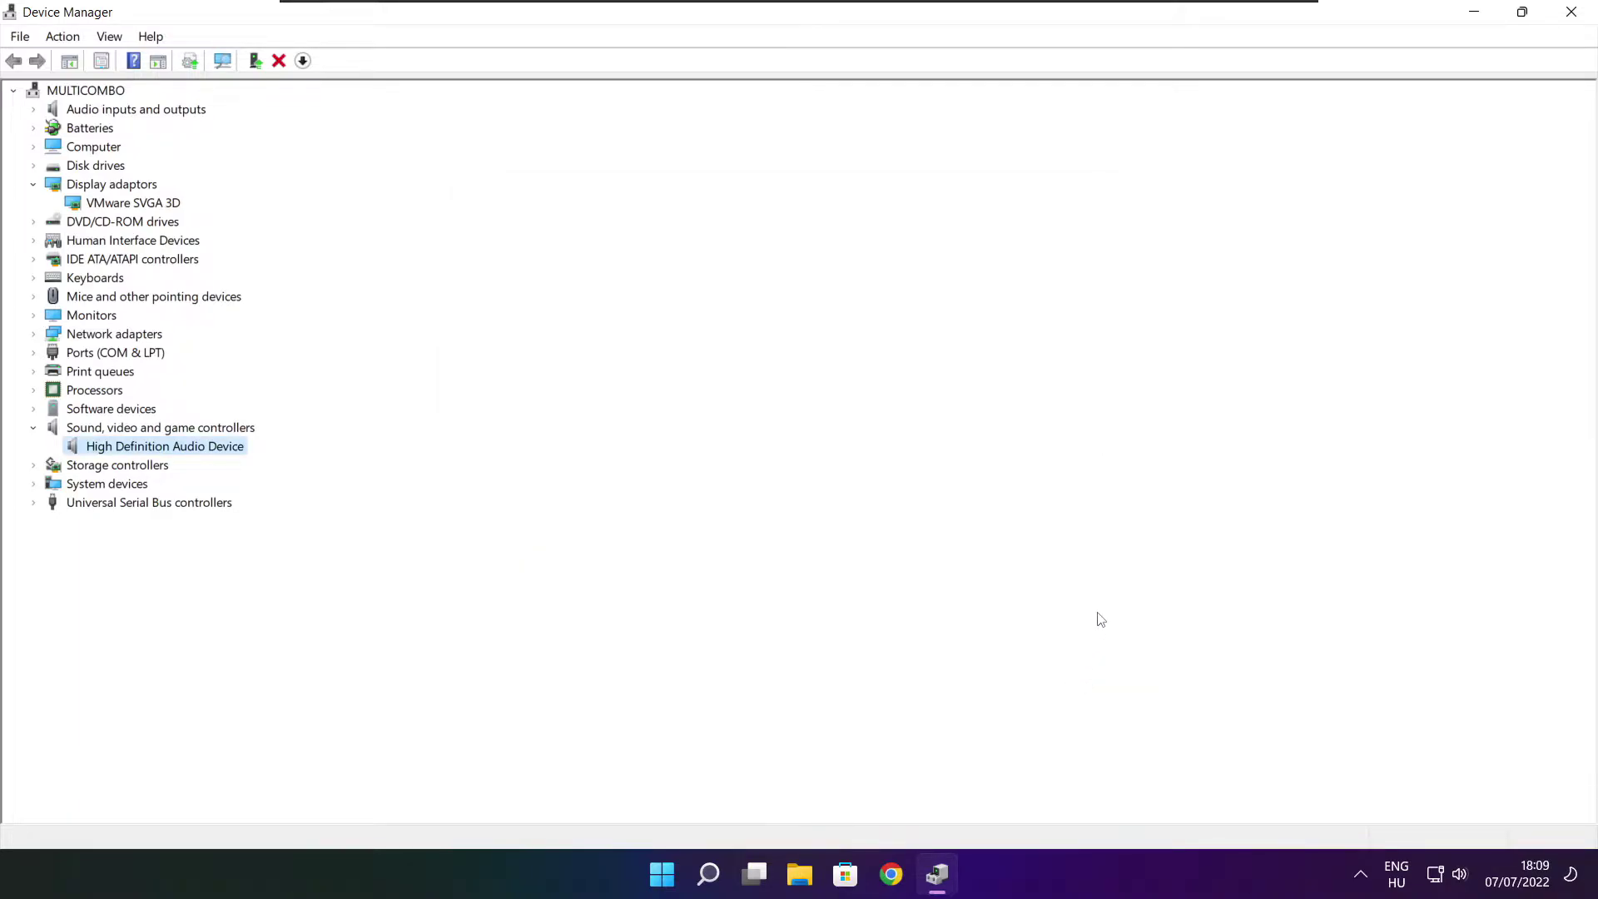
# Close Device Manager and search Windows for 'edit power plan'.
pyautogui.click(1573, 12)
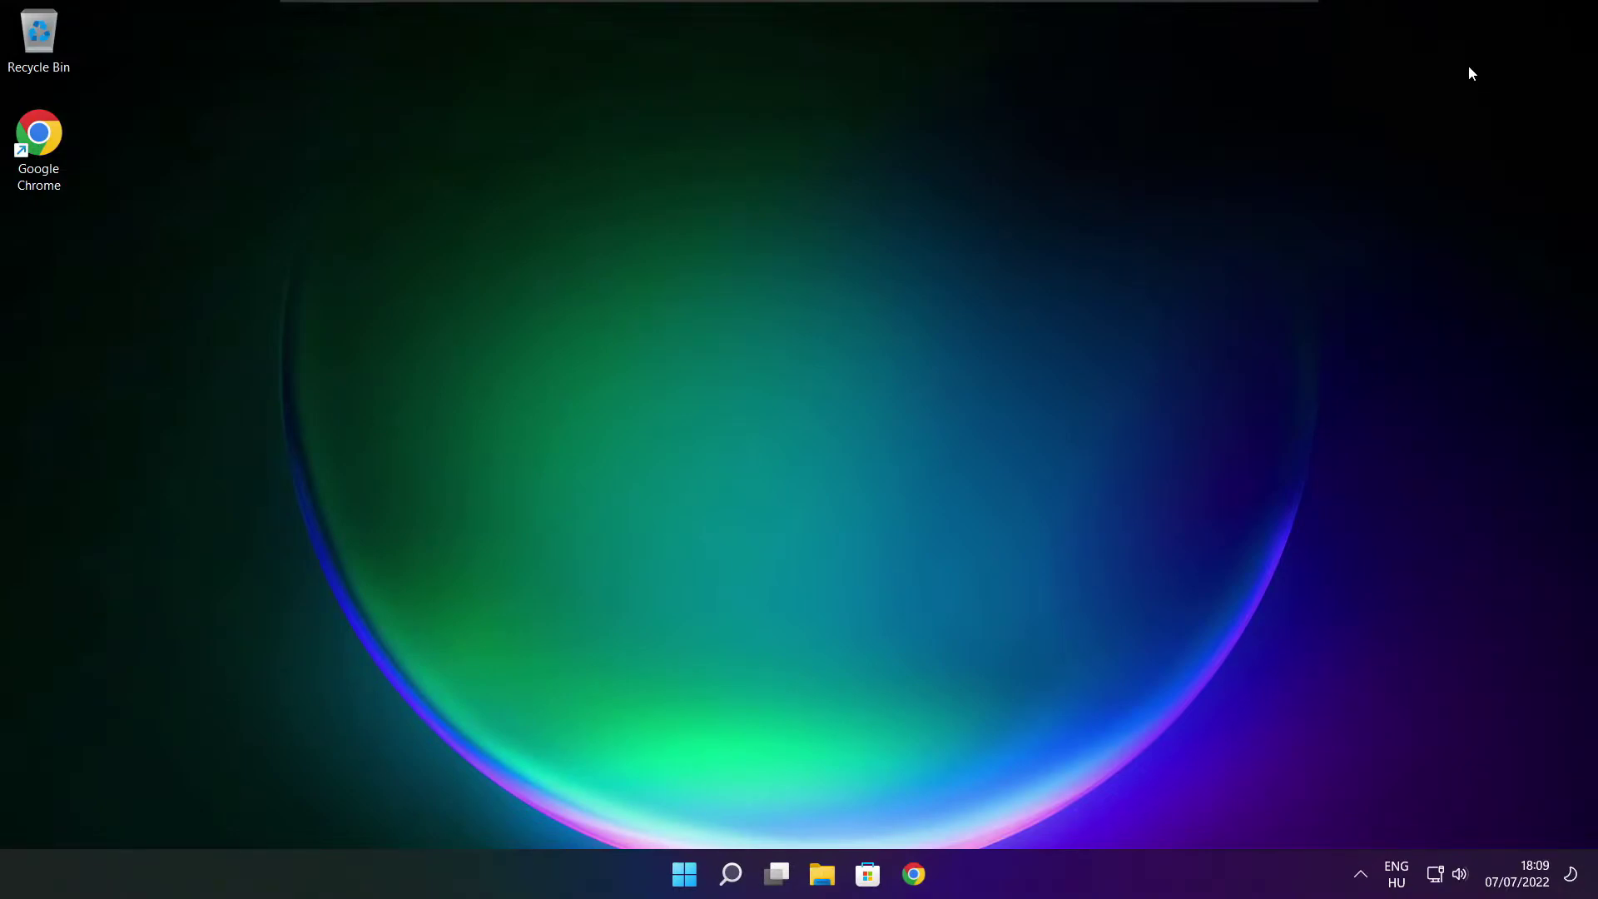
pyautogui.click(732, 876)
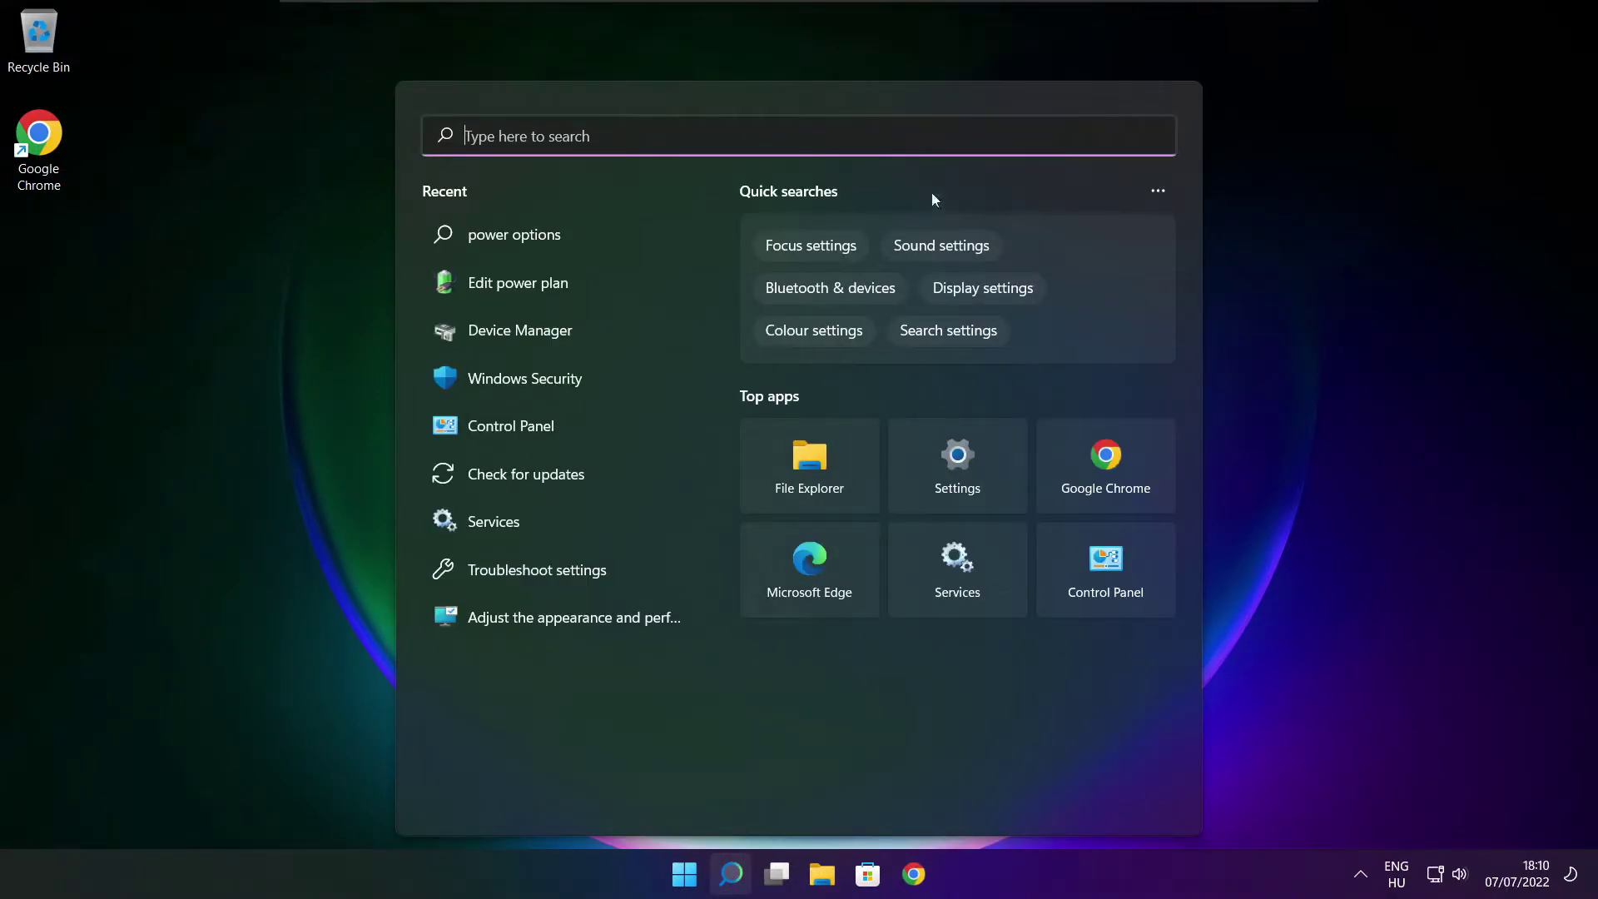
pyautogui.write('e')
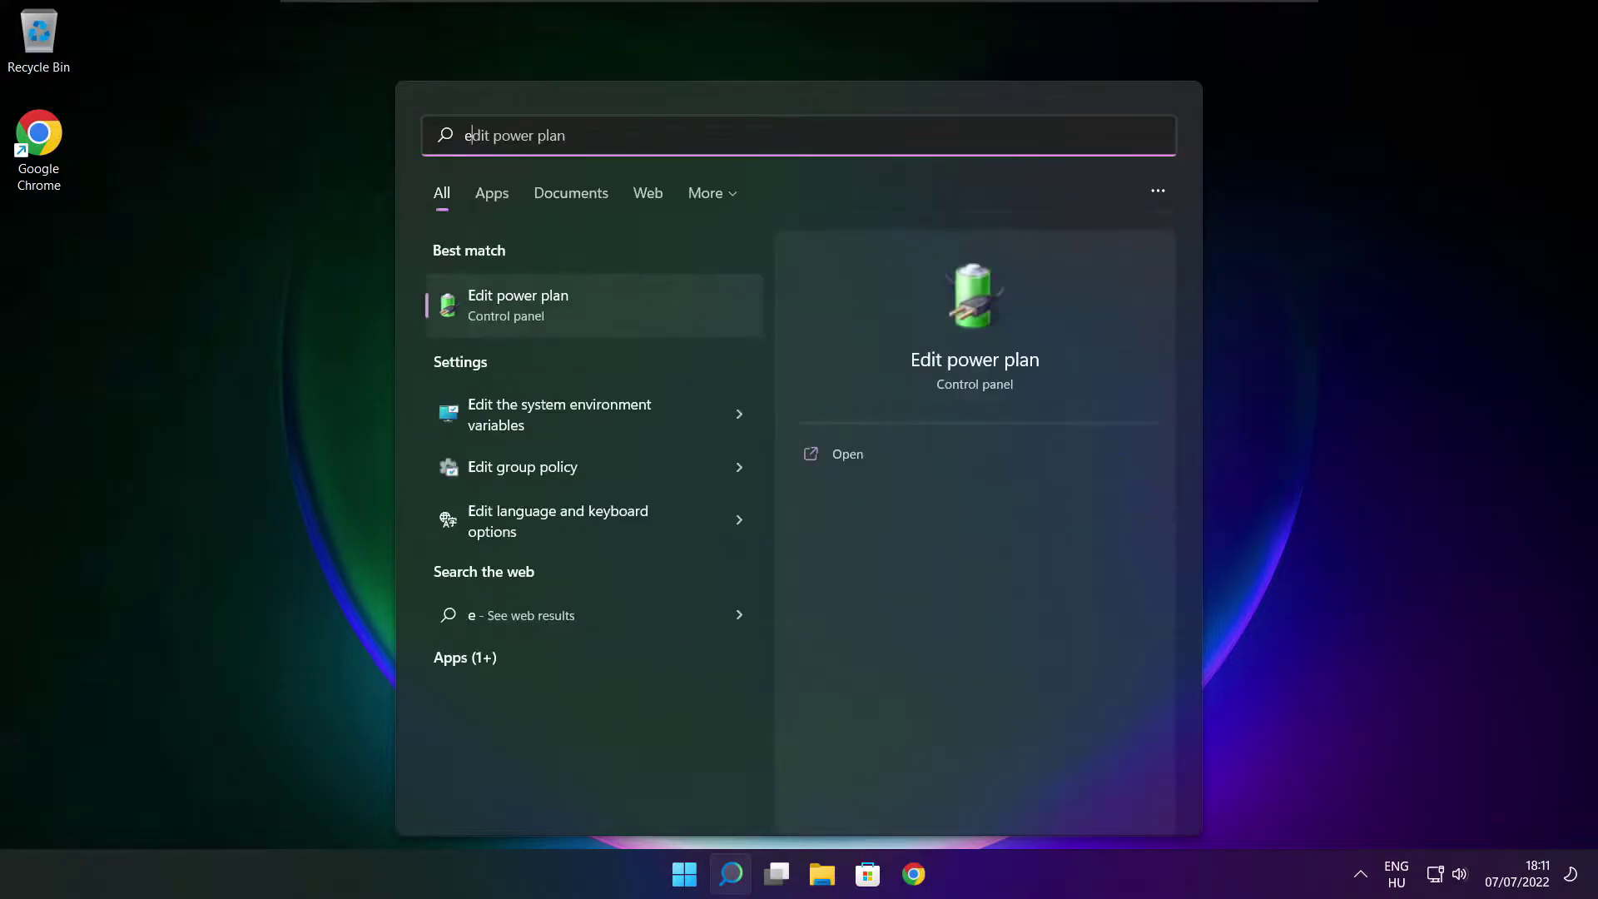
pyautogui.write('dit power plan')
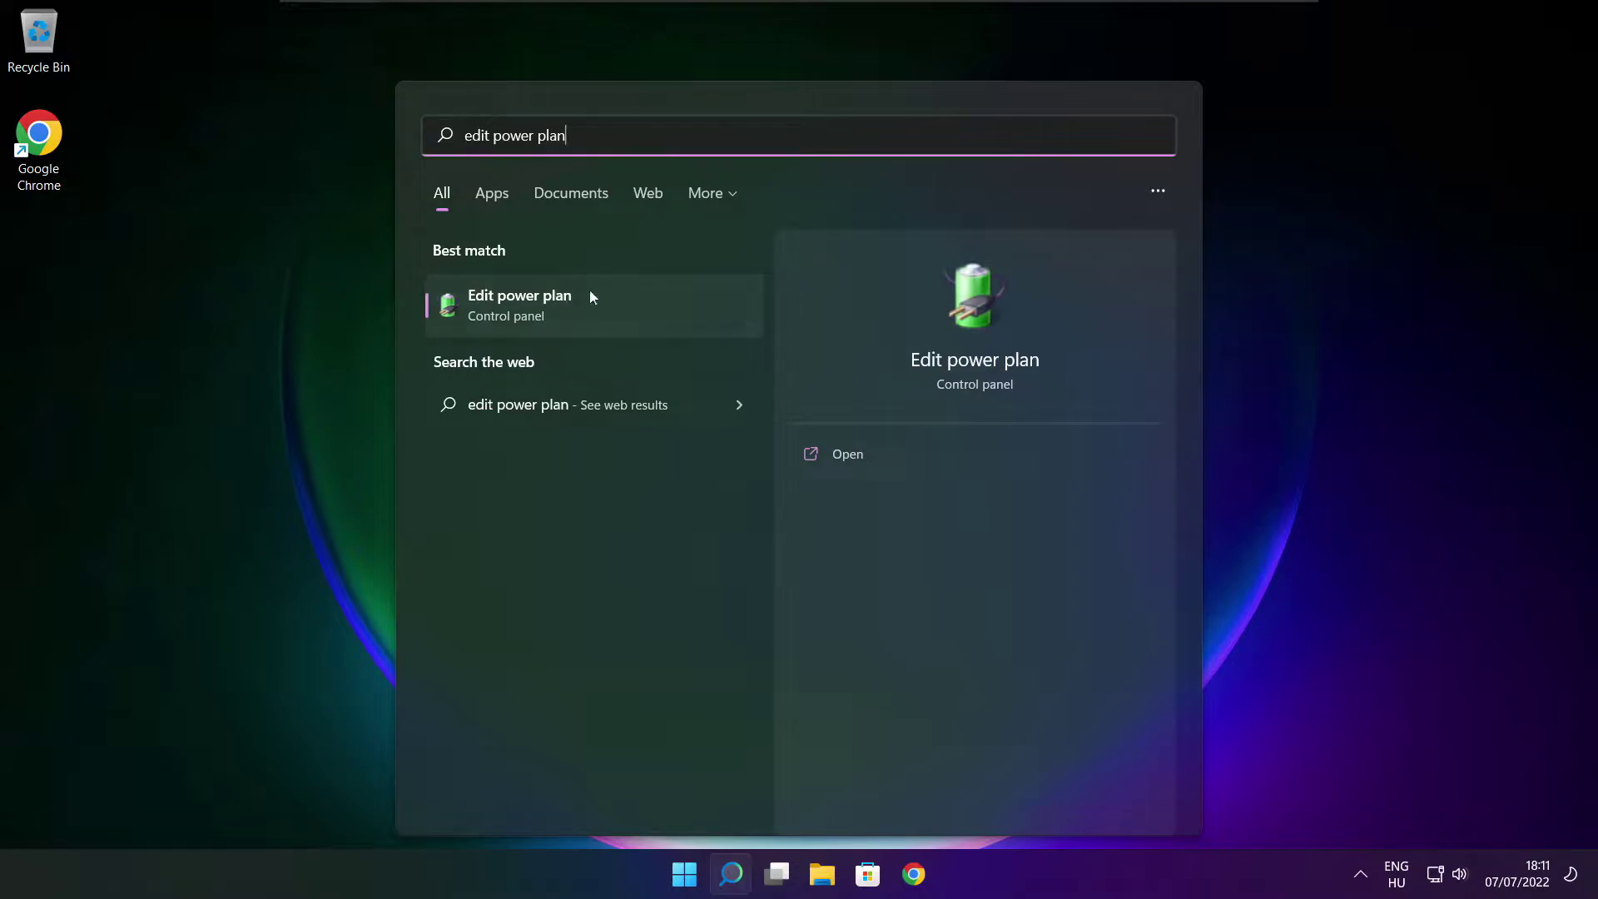
# Make High performance the active power plan in Power Options, then close the window.
pyautogui.click(631, 309)
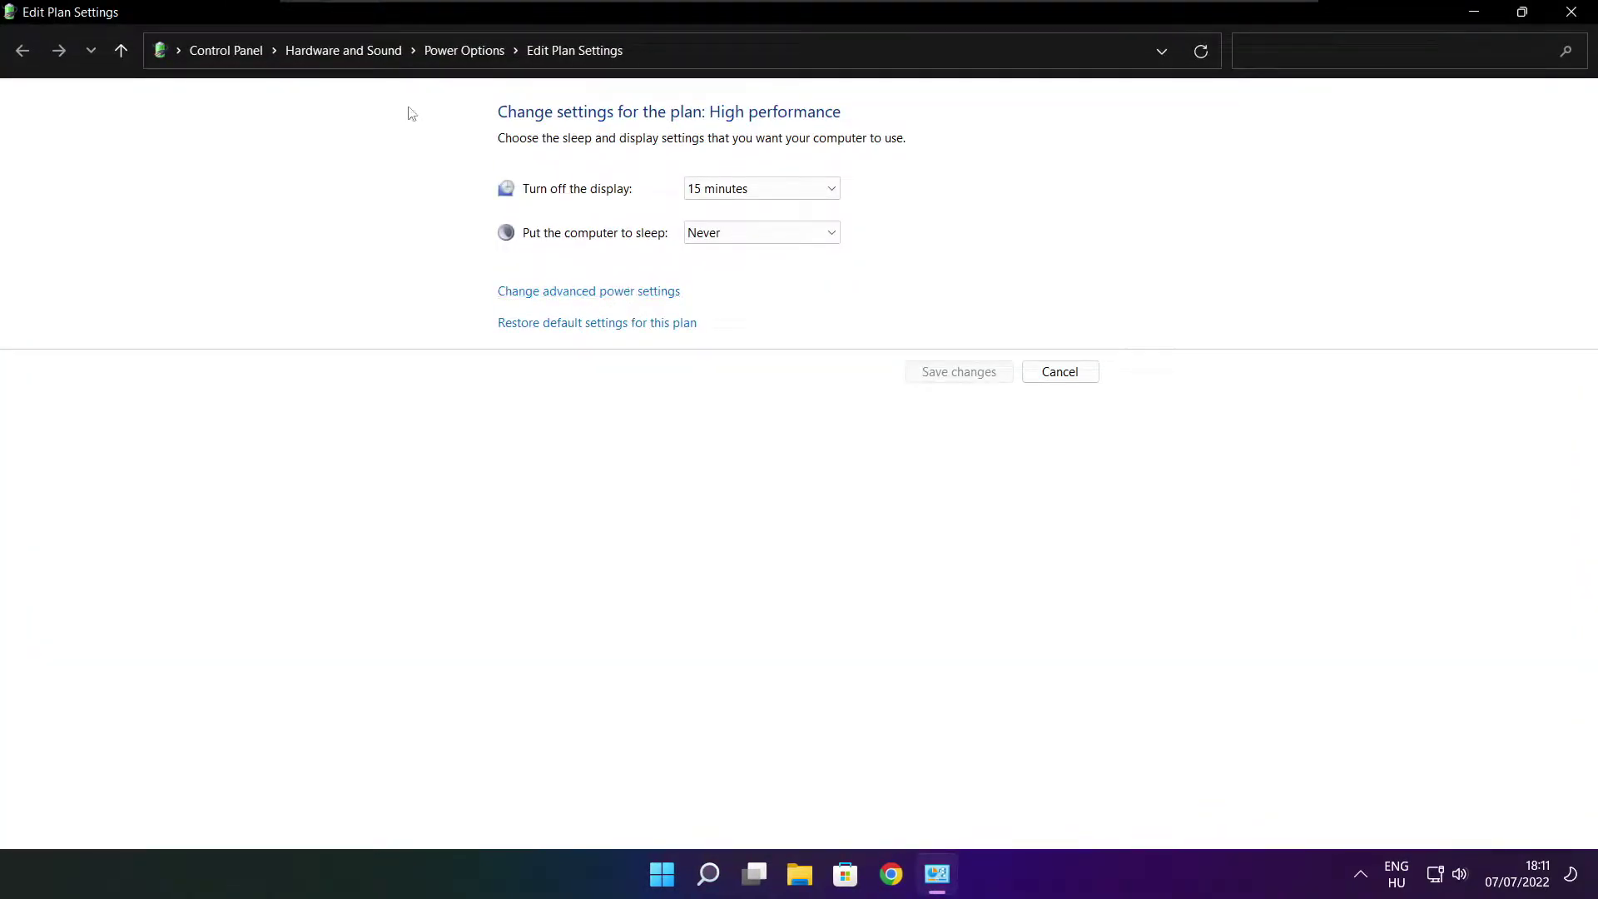
pyautogui.click(475, 60)
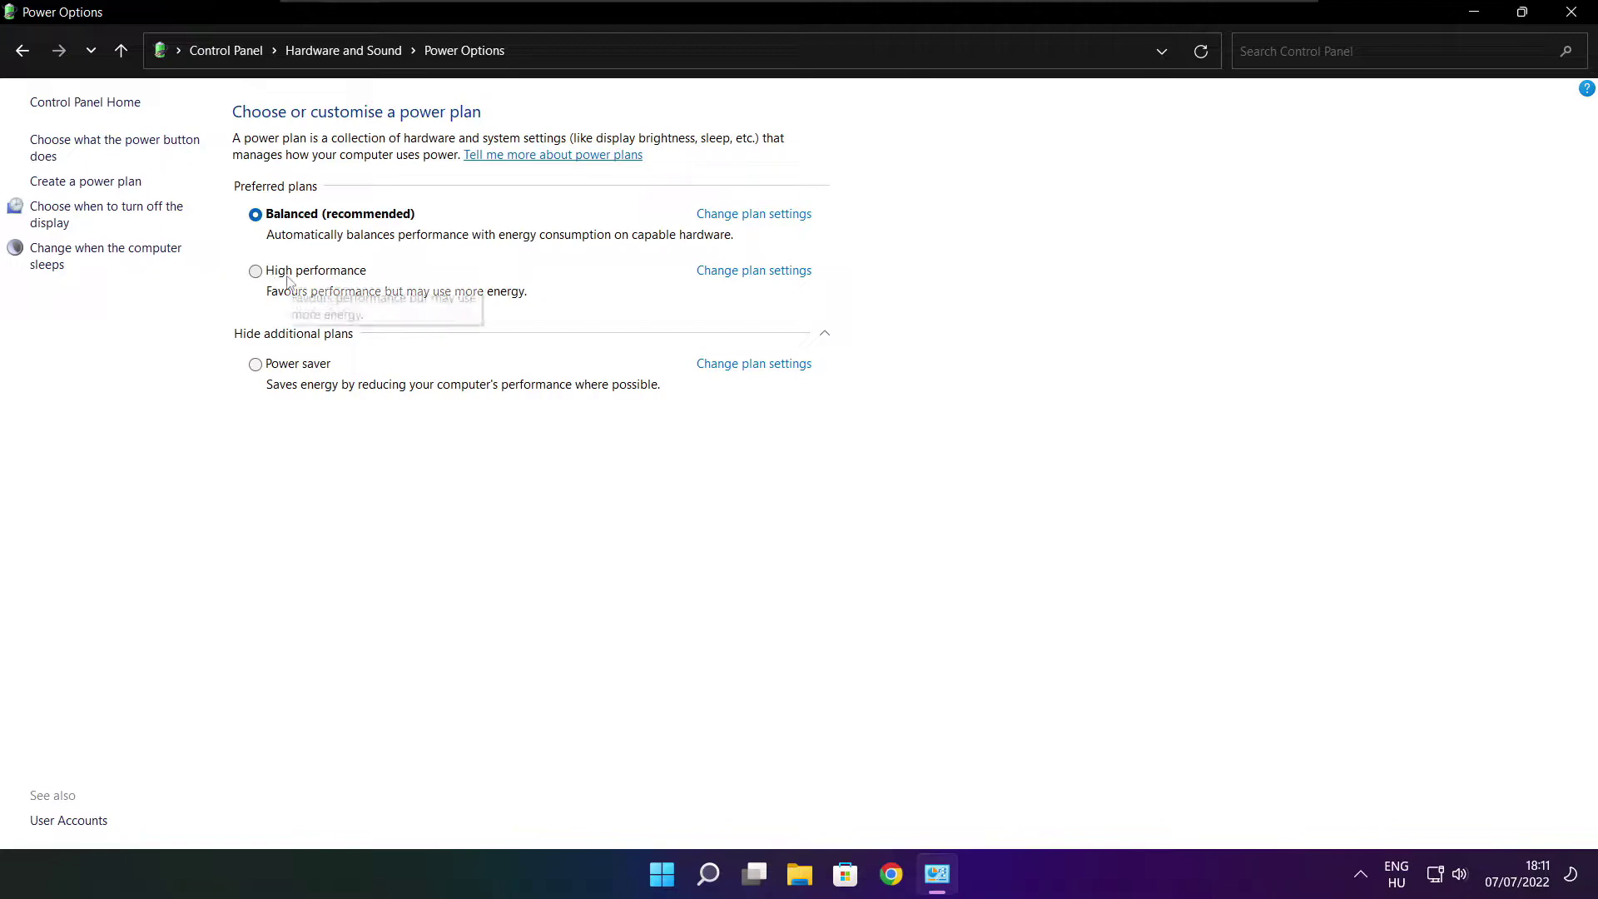
pyautogui.click(331, 274)
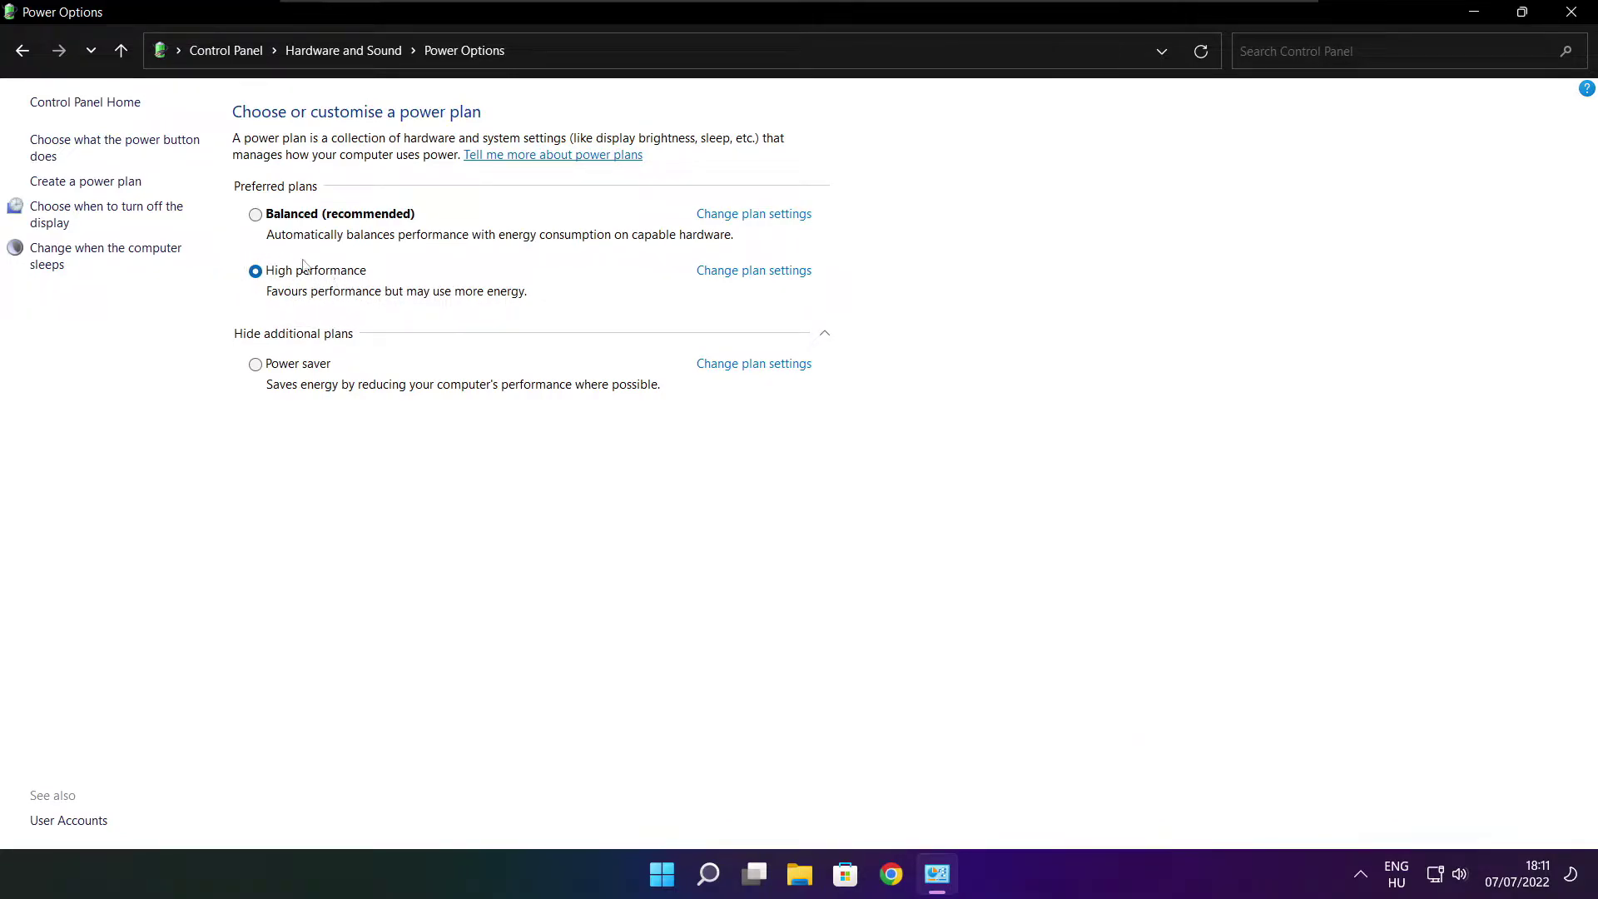
pyautogui.click(1575, 11)
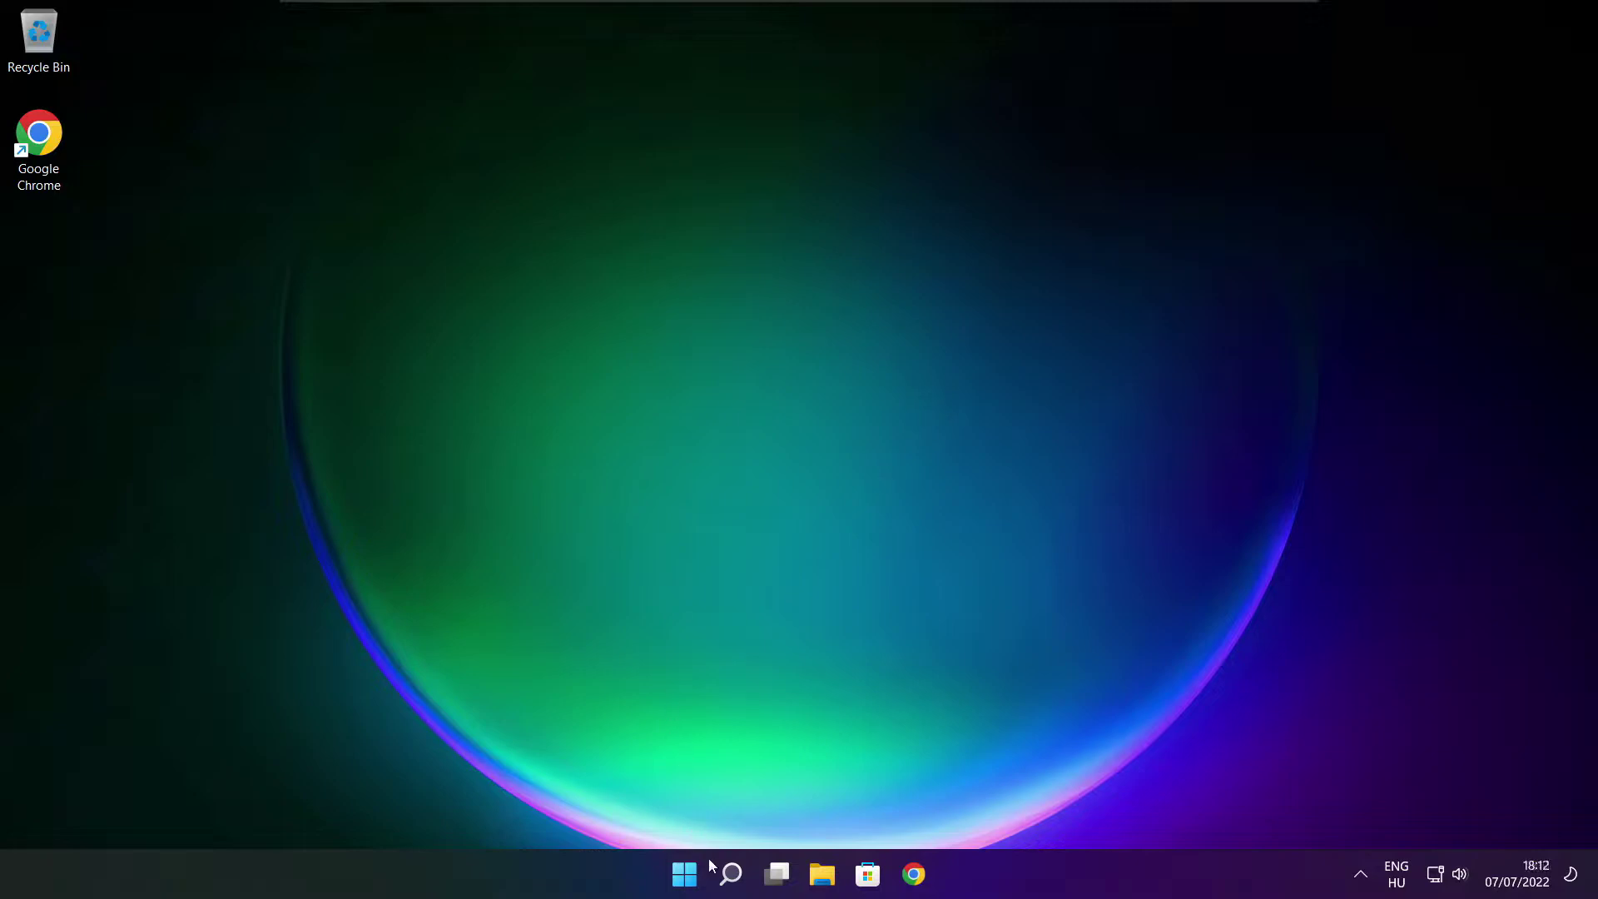
# Search 'game mode' and open the Gaming › Game Mode settings page.
pyautogui.click(732, 876)
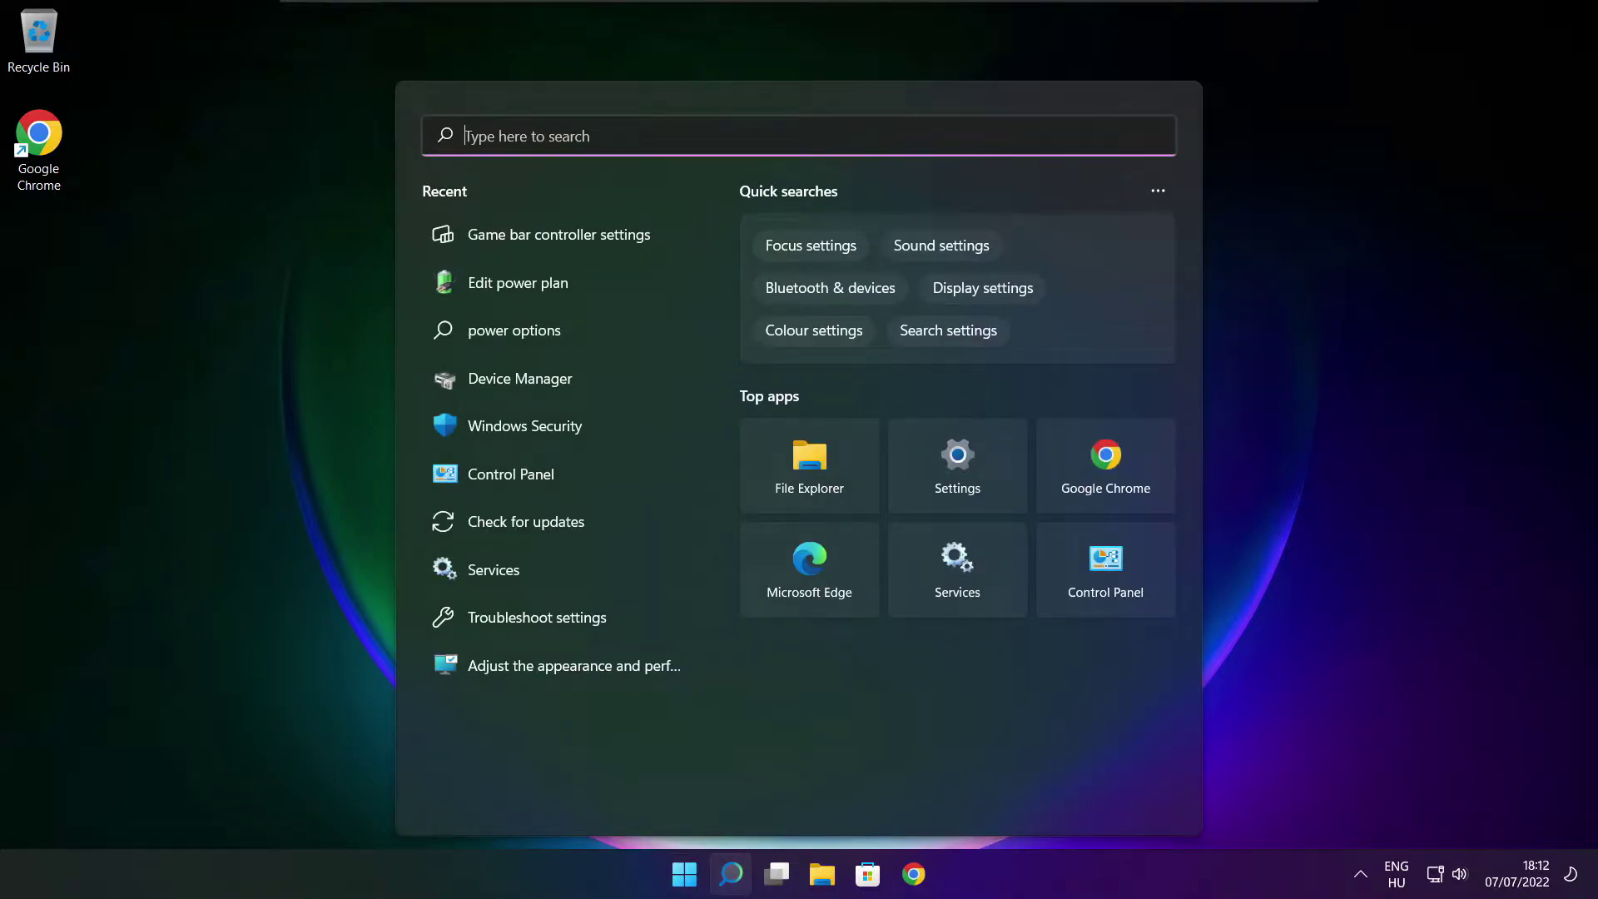
pyautogui.write('game')
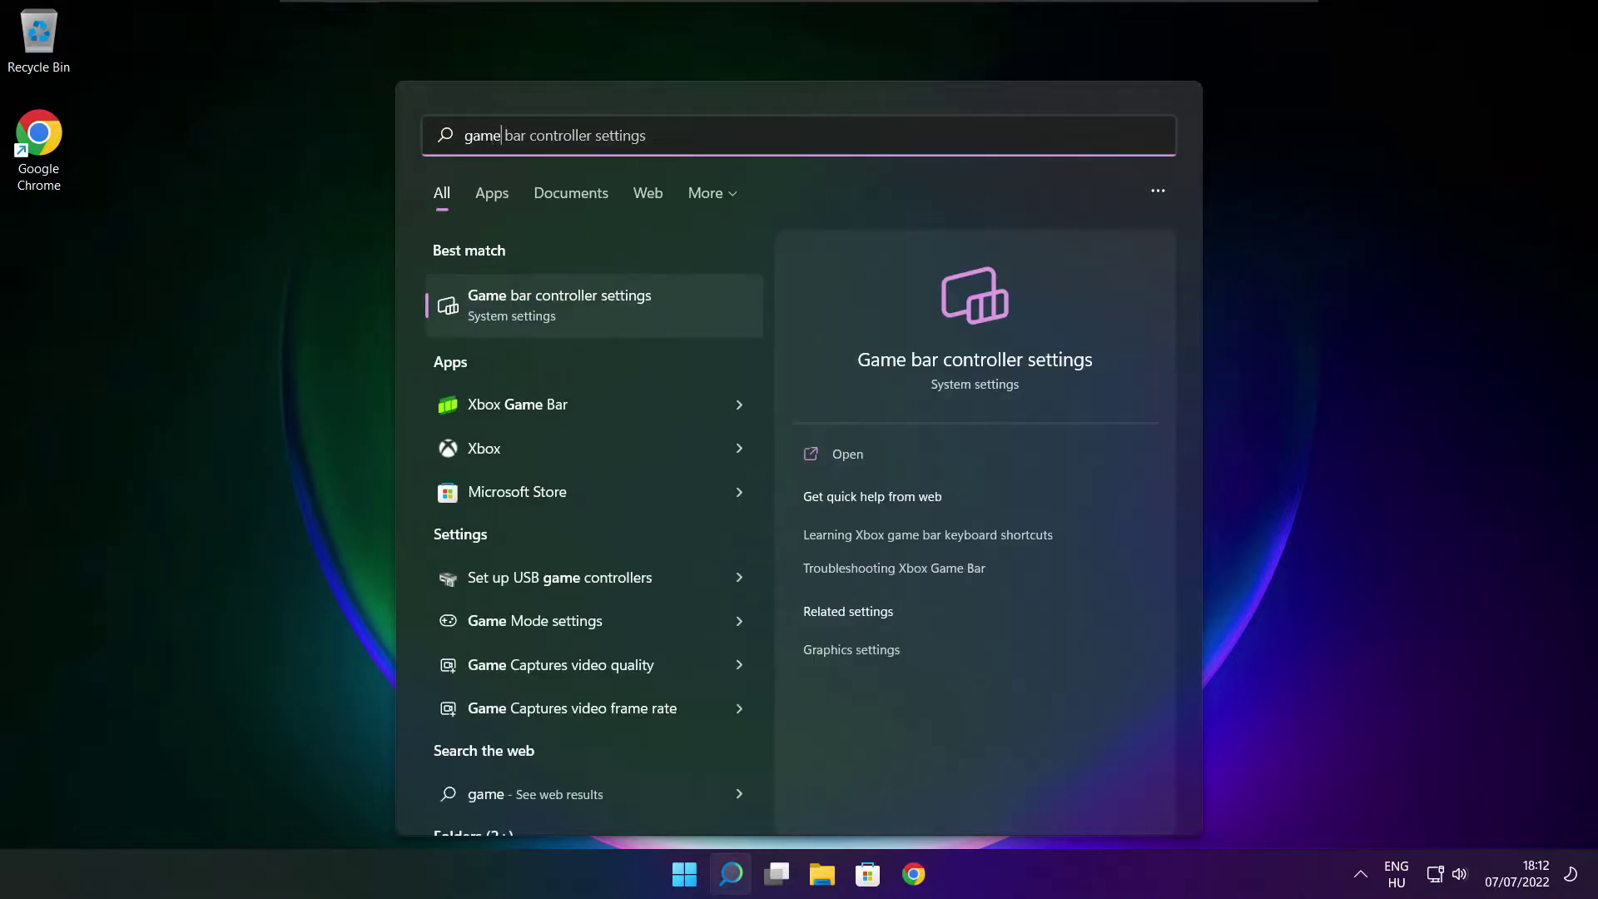
pyautogui.write(' mode')
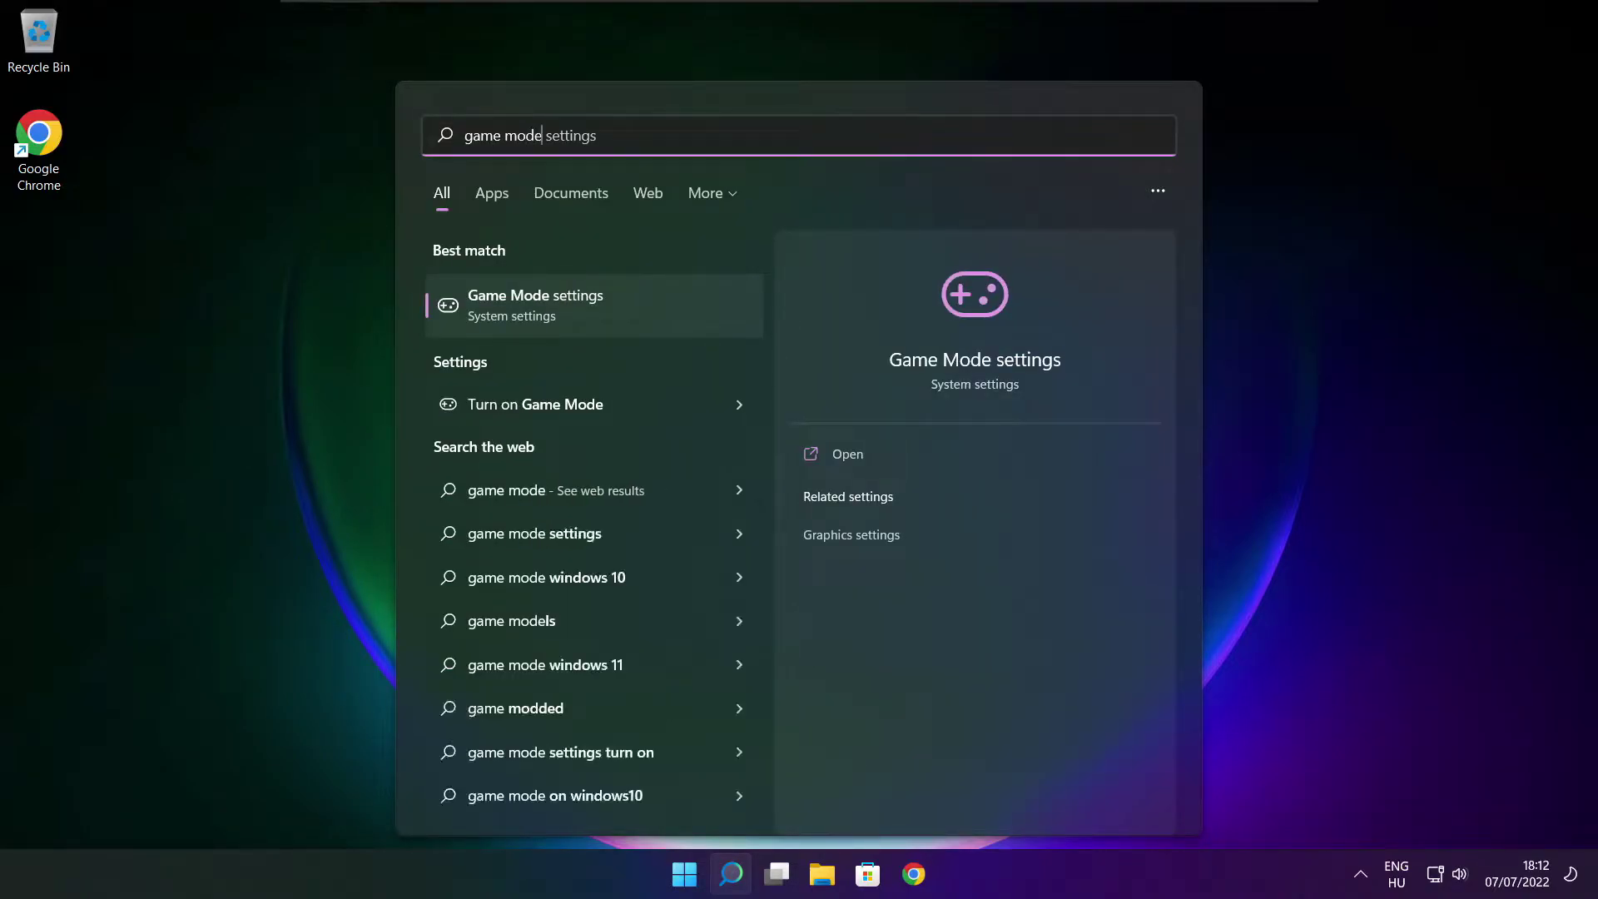
pyautogui.click(633, 308)
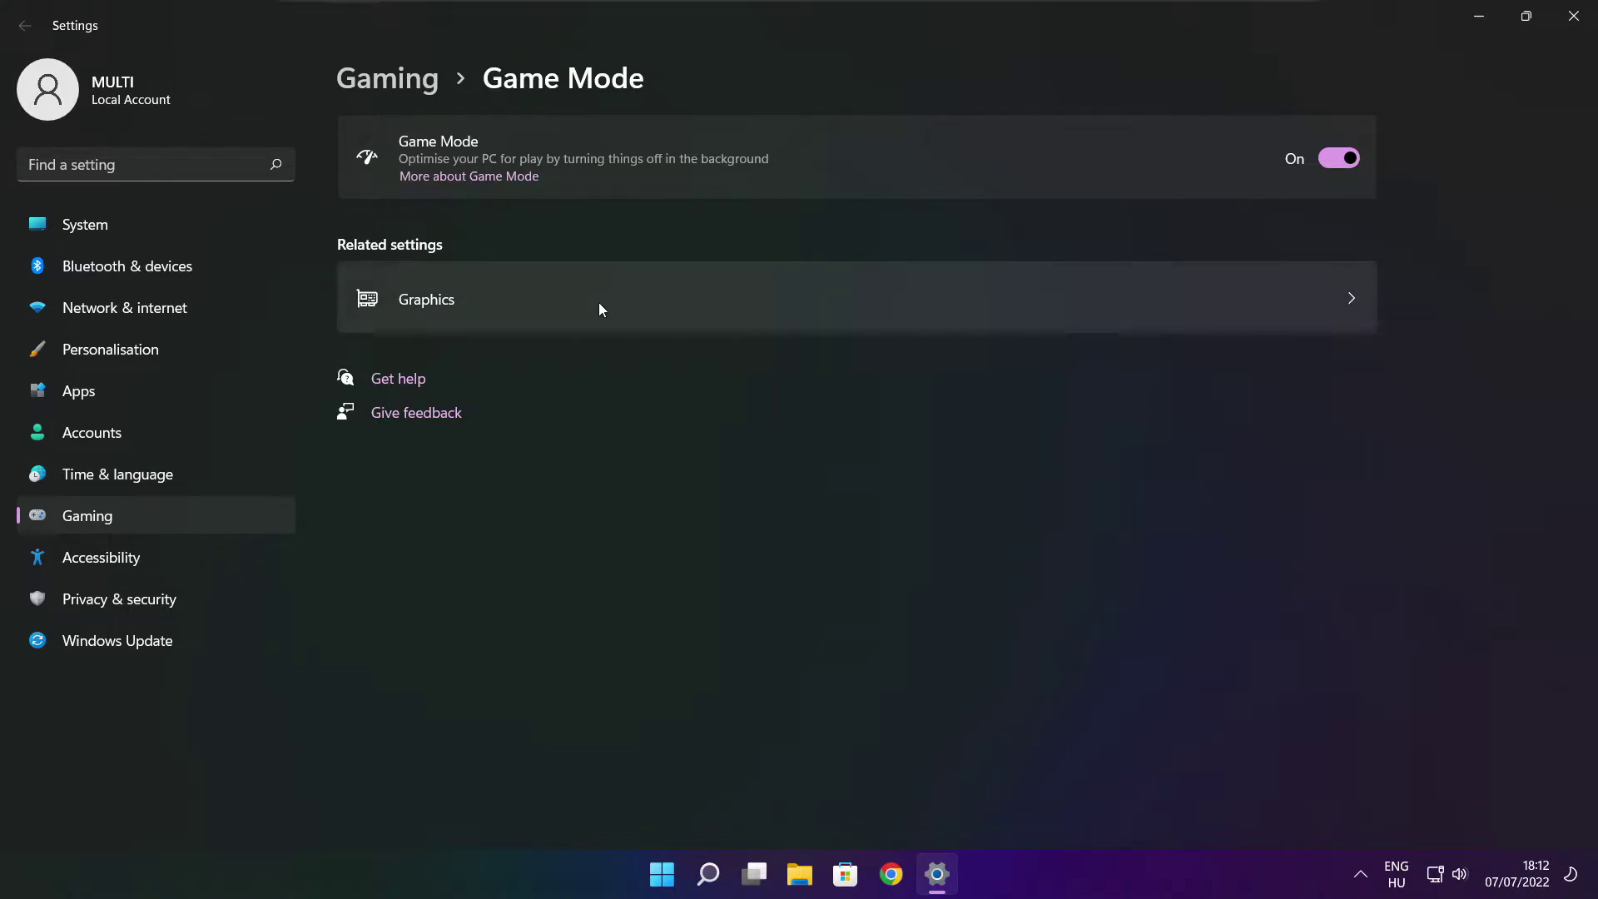
# Toggle Game Mode off and back on, view the Xbox Game Bar settings, then close Settings.
pyautogui.click(1350, 158)
pyautogui.click(1351, 159)
pyautogui.click(393, 87)
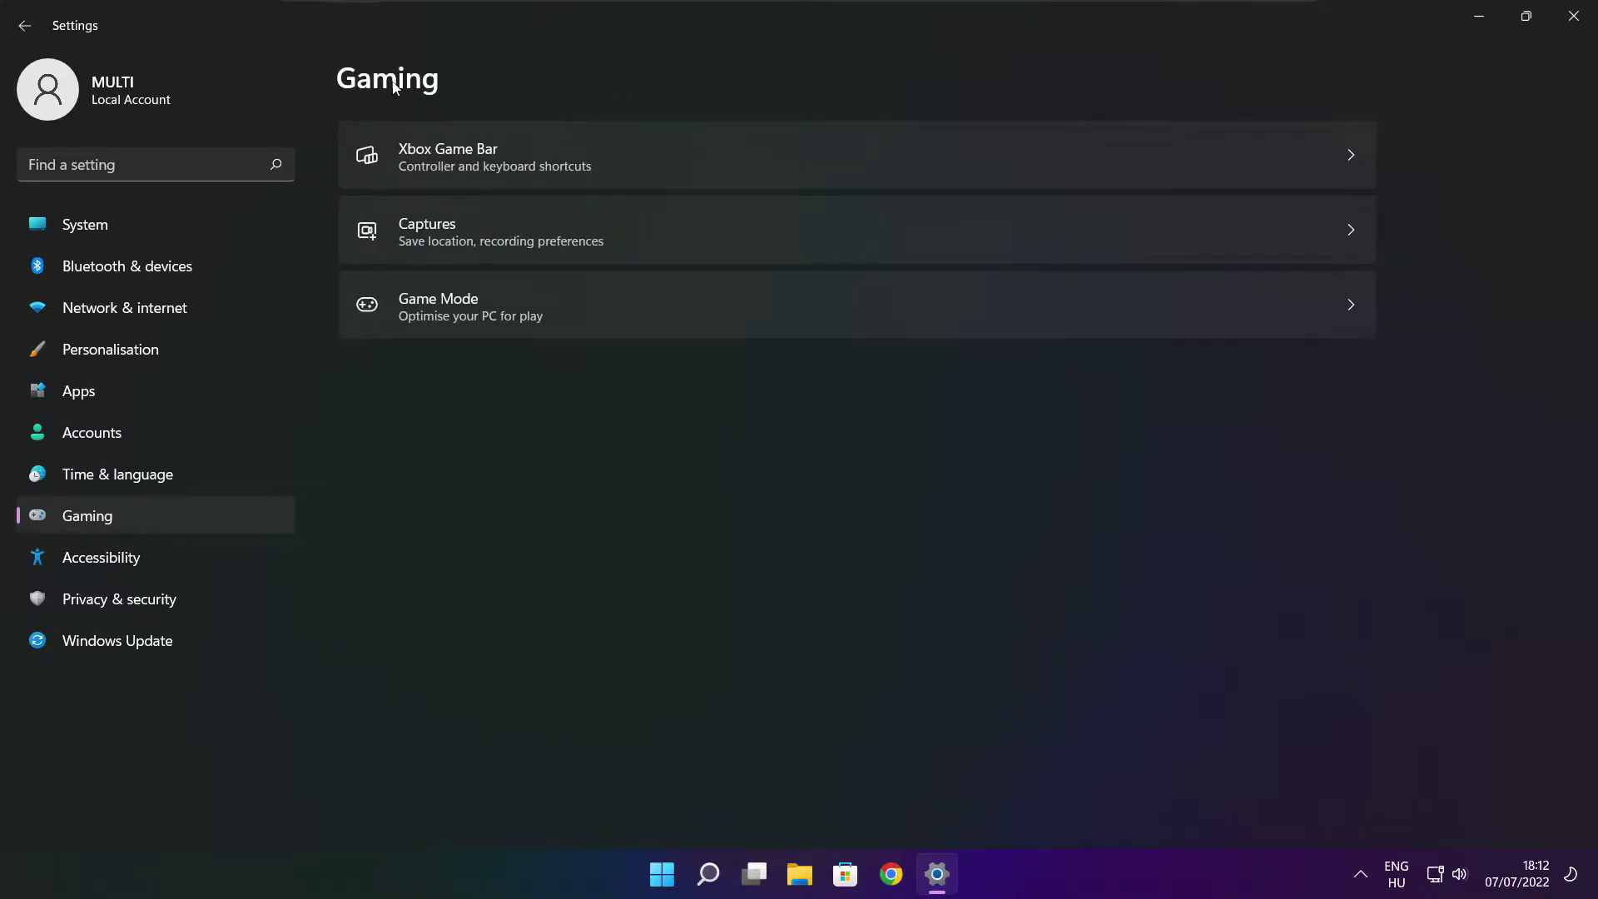
pyautogui.click(652, 172)
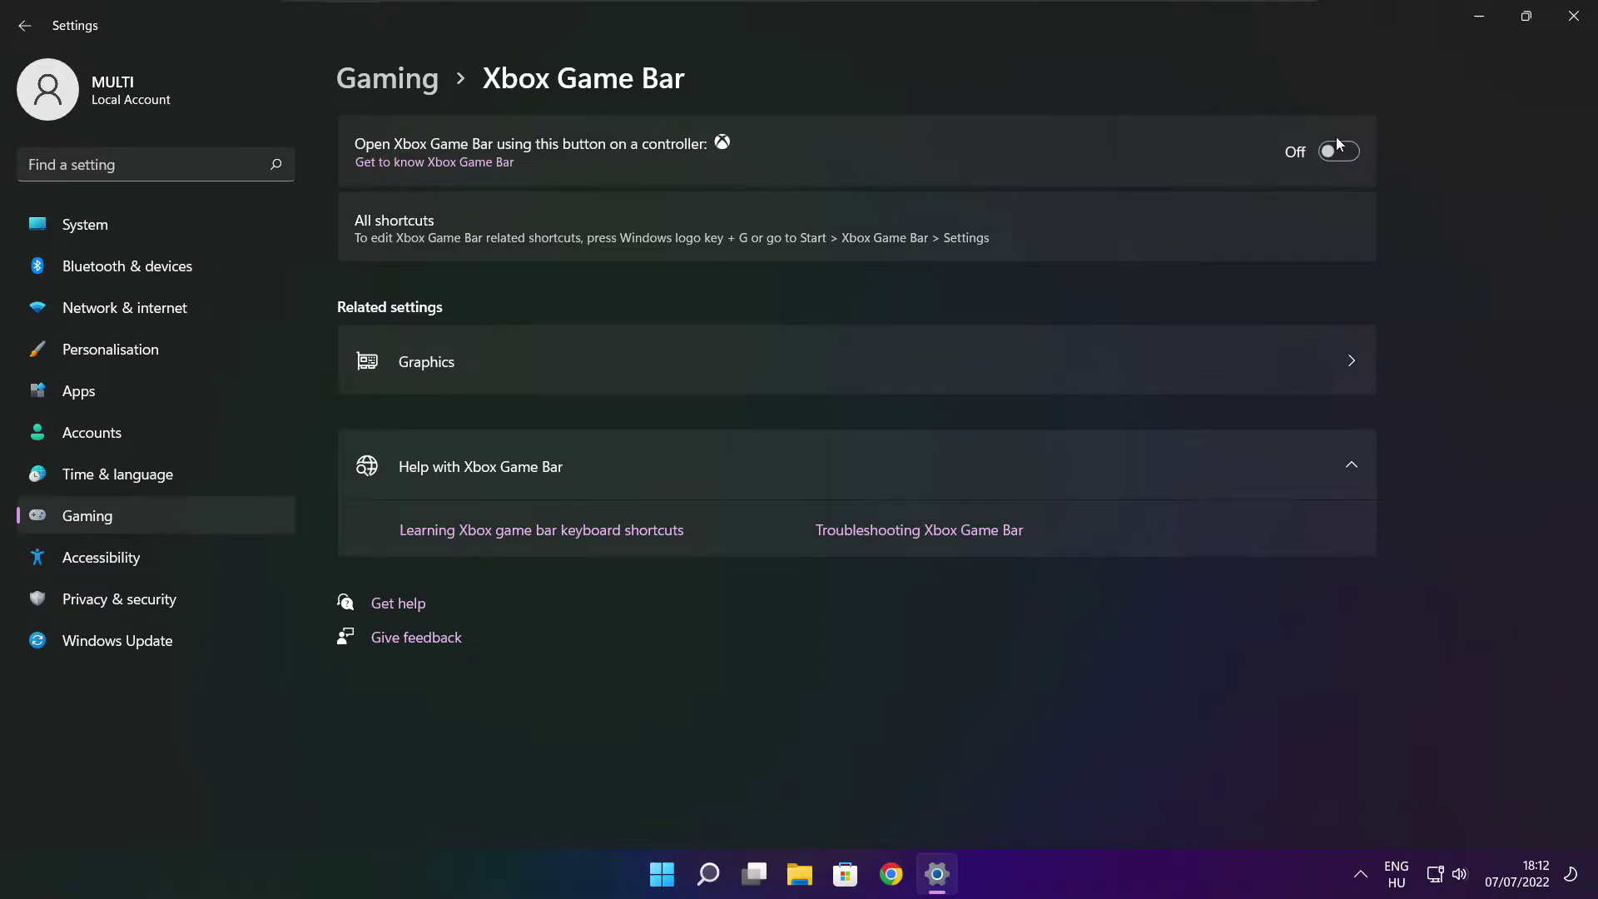
pyautogui.click(1574, 20)
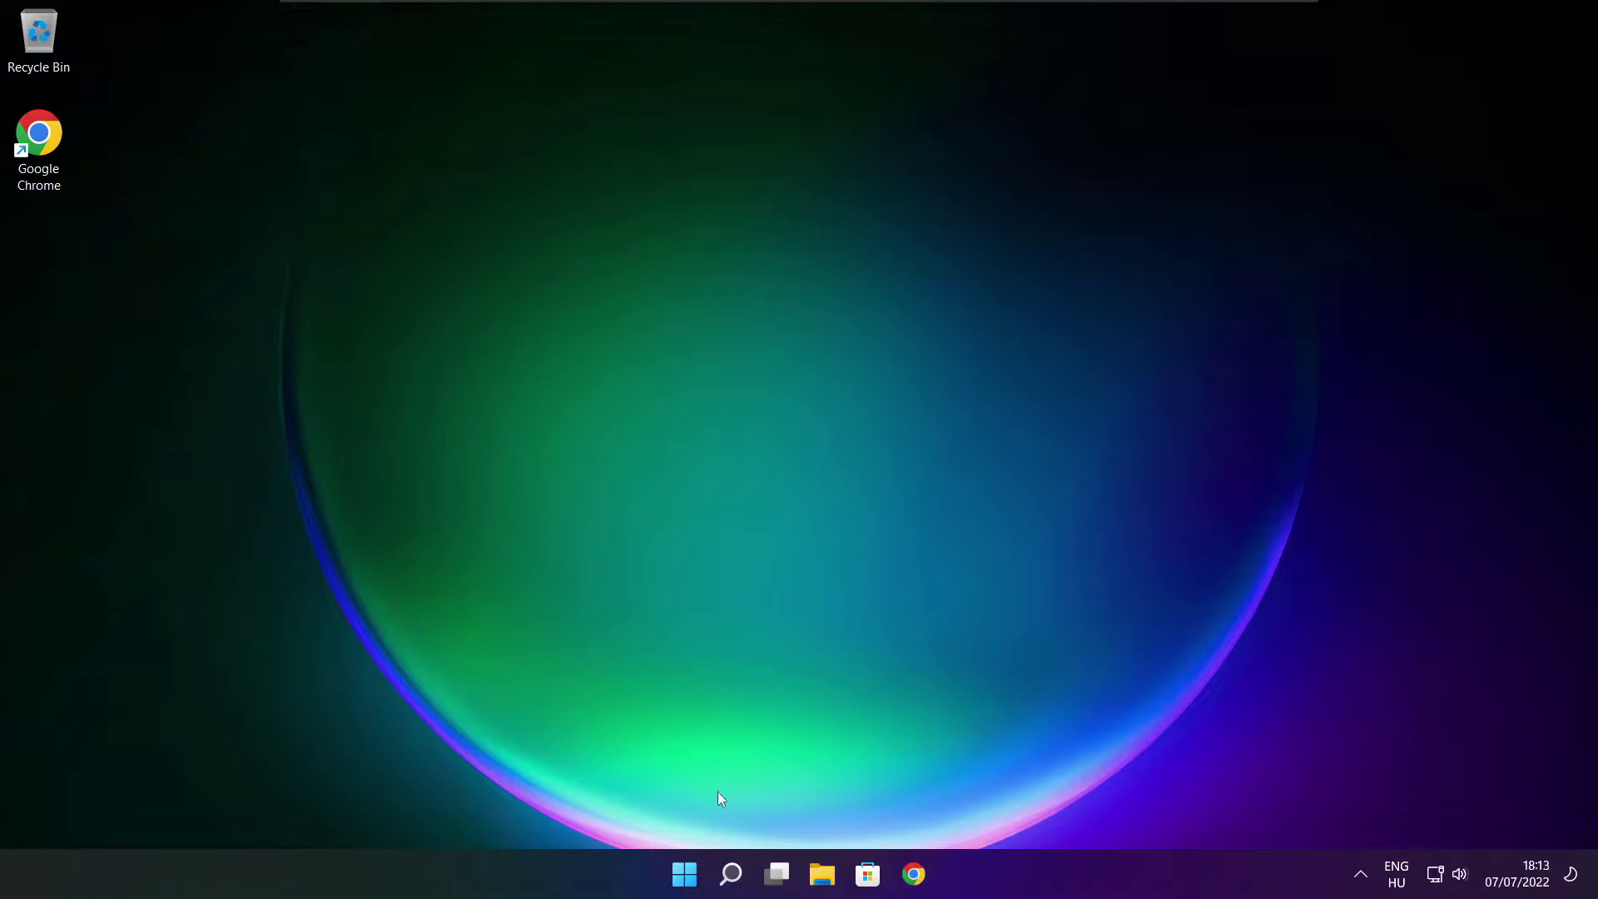
# In Task Manager's Startup apps list, disable Cortana from launching at start-up.
pyautogui.rightClick(686, 876)
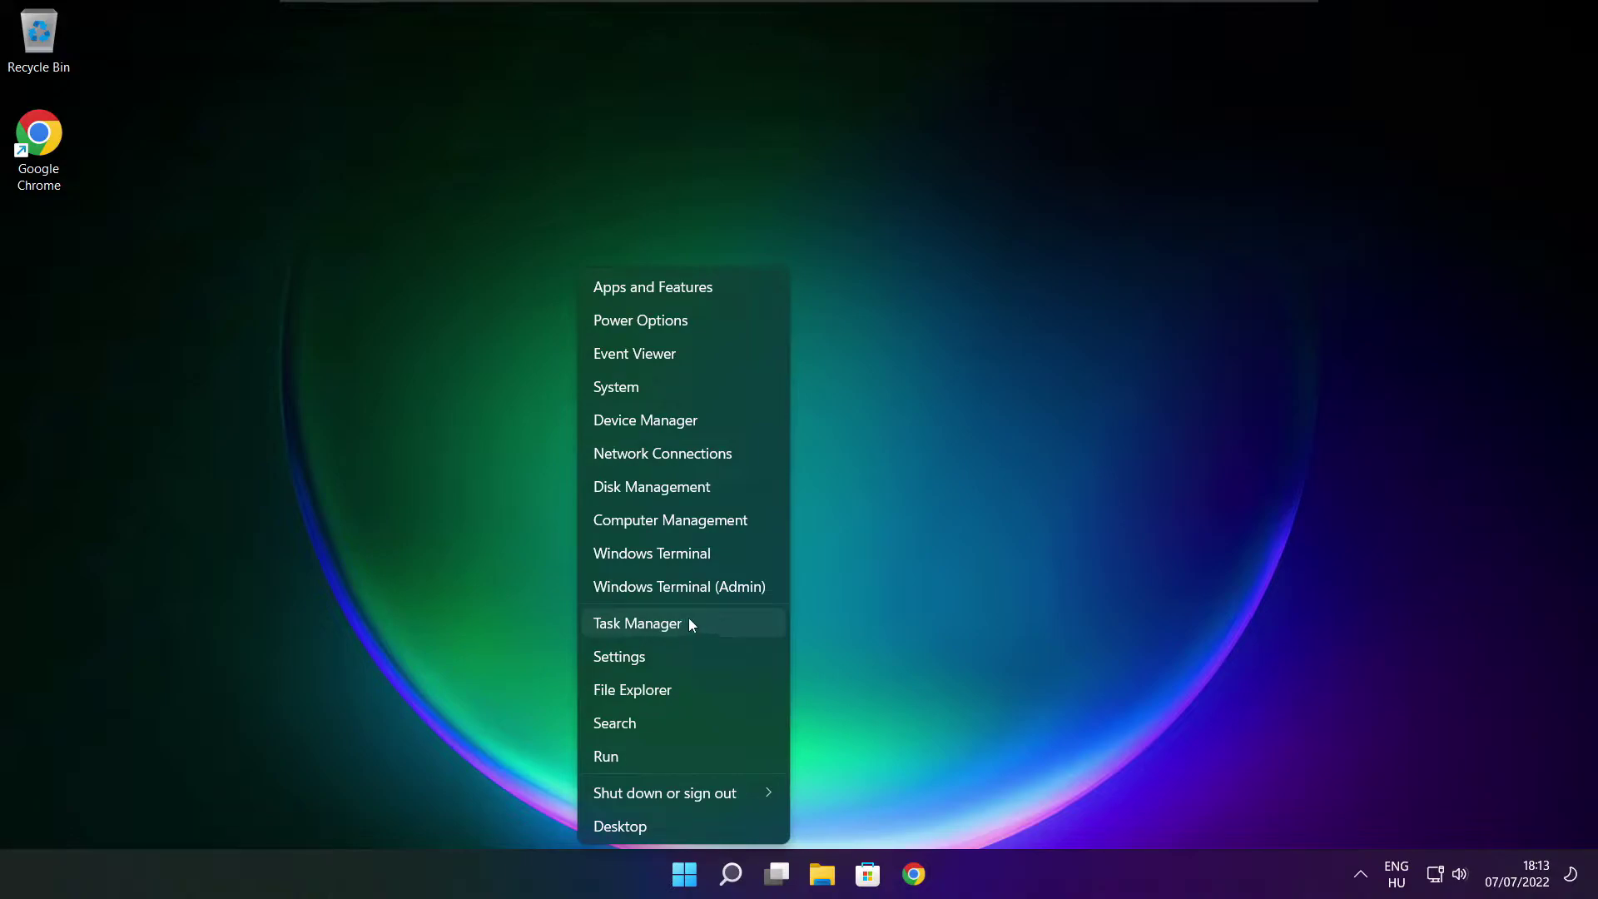
pyautogui.click(689, 624)
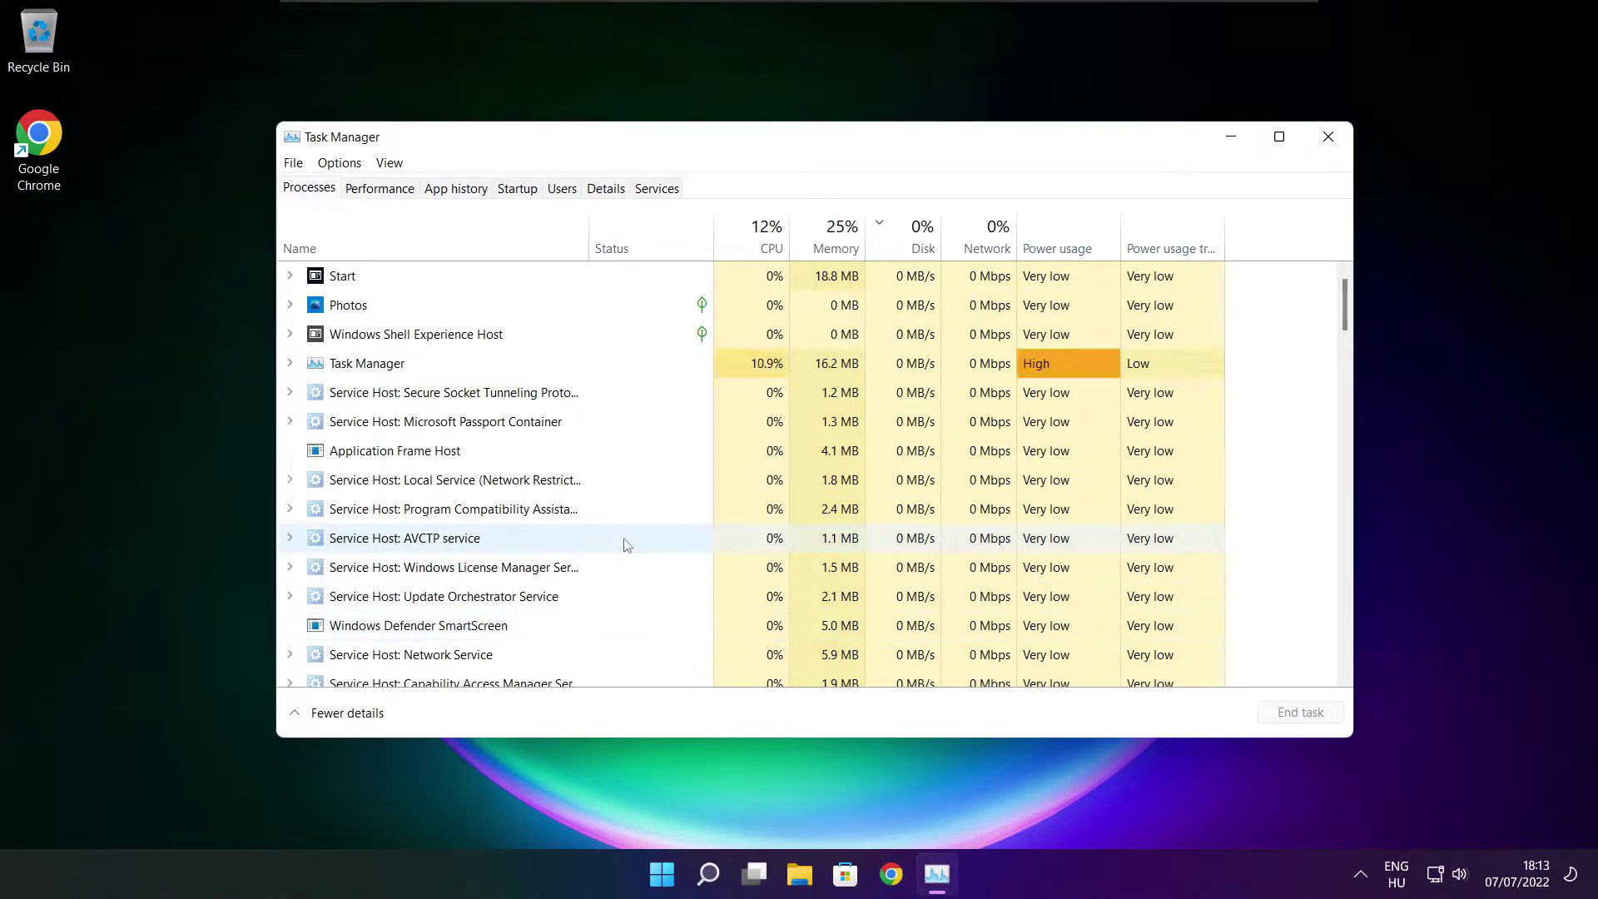
pyautogui.click(517, 190)
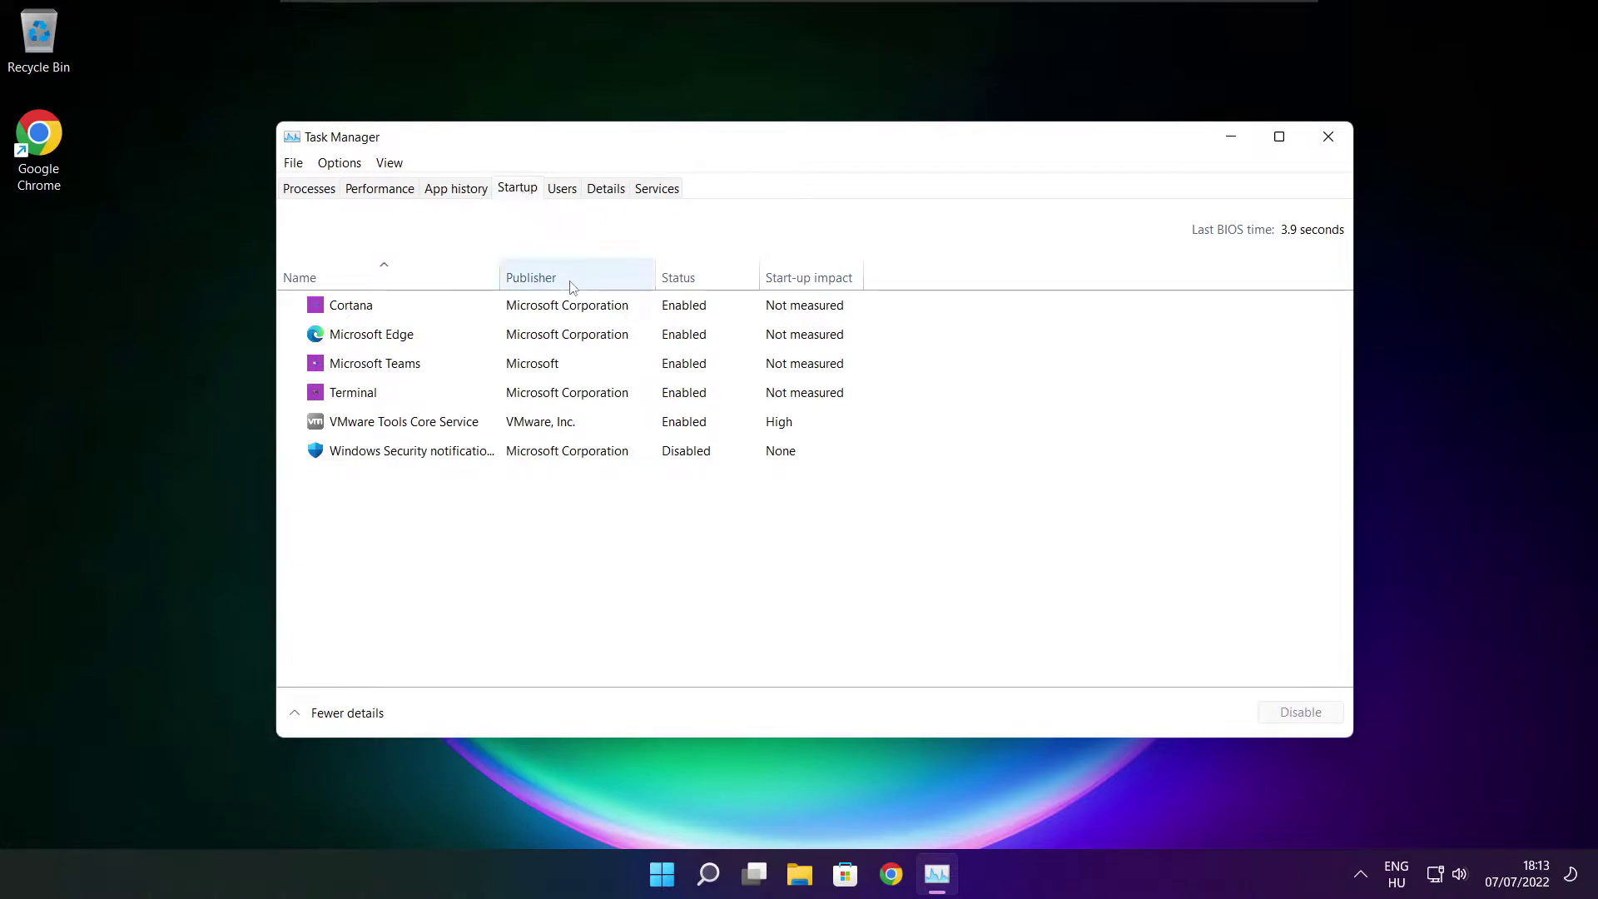
pyautogui.click(600, 315)
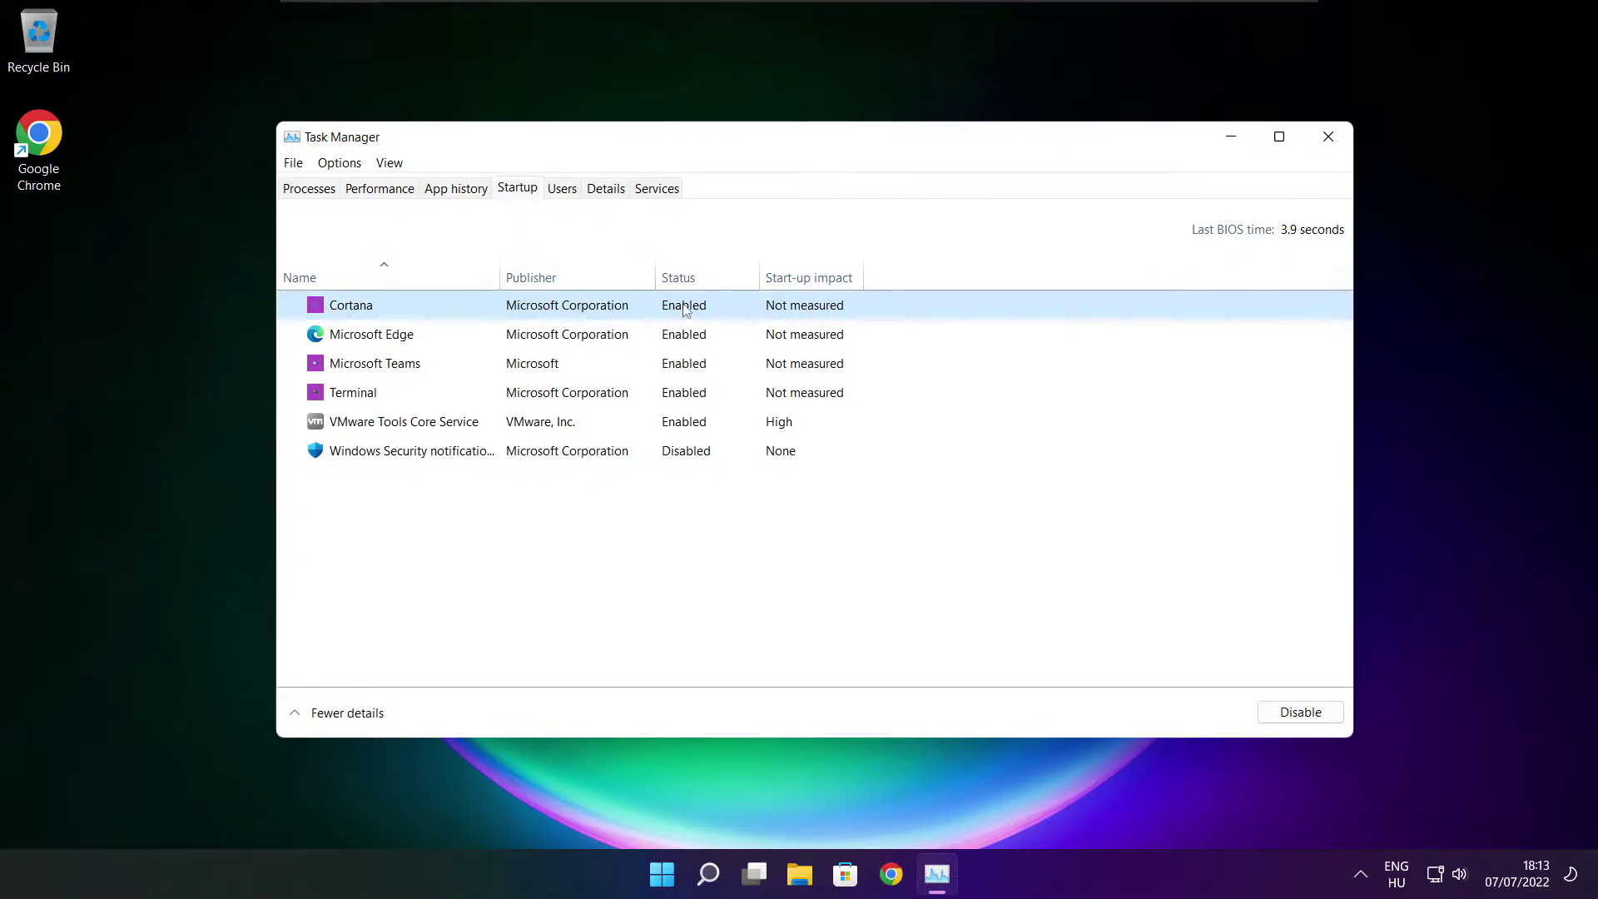
pyautogui.click(1283, 721)
# Disable Microsoft Edge, Microsoft Teams and Terminal at start-up, then close Task Manager.
pyautogui.click(495, 340)
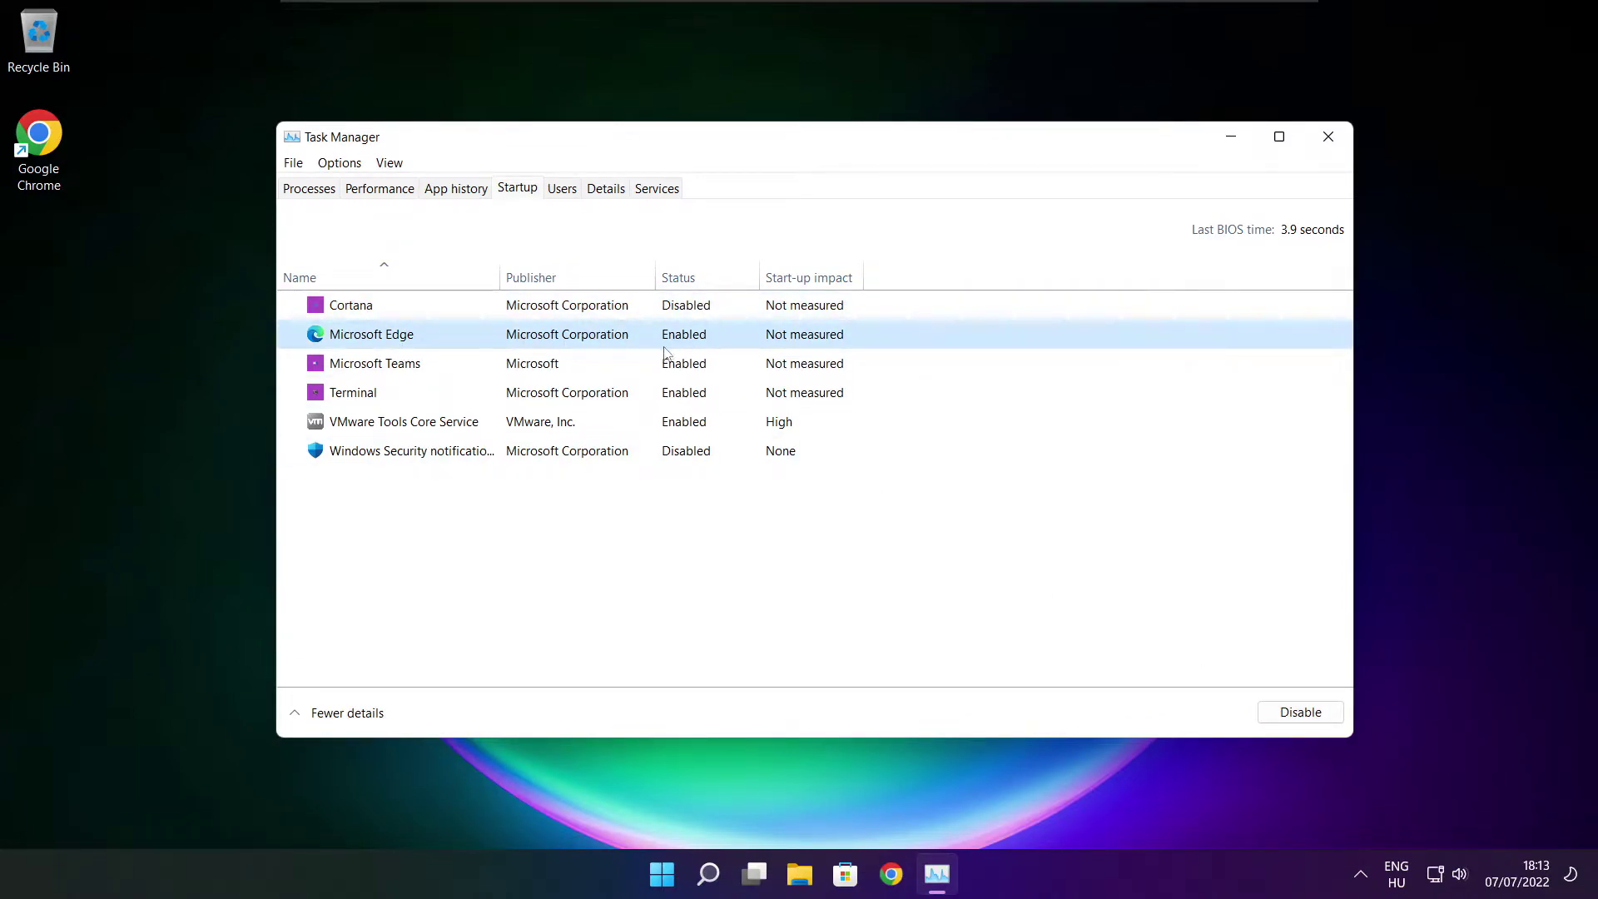
pyautogui.click(1303, 714)
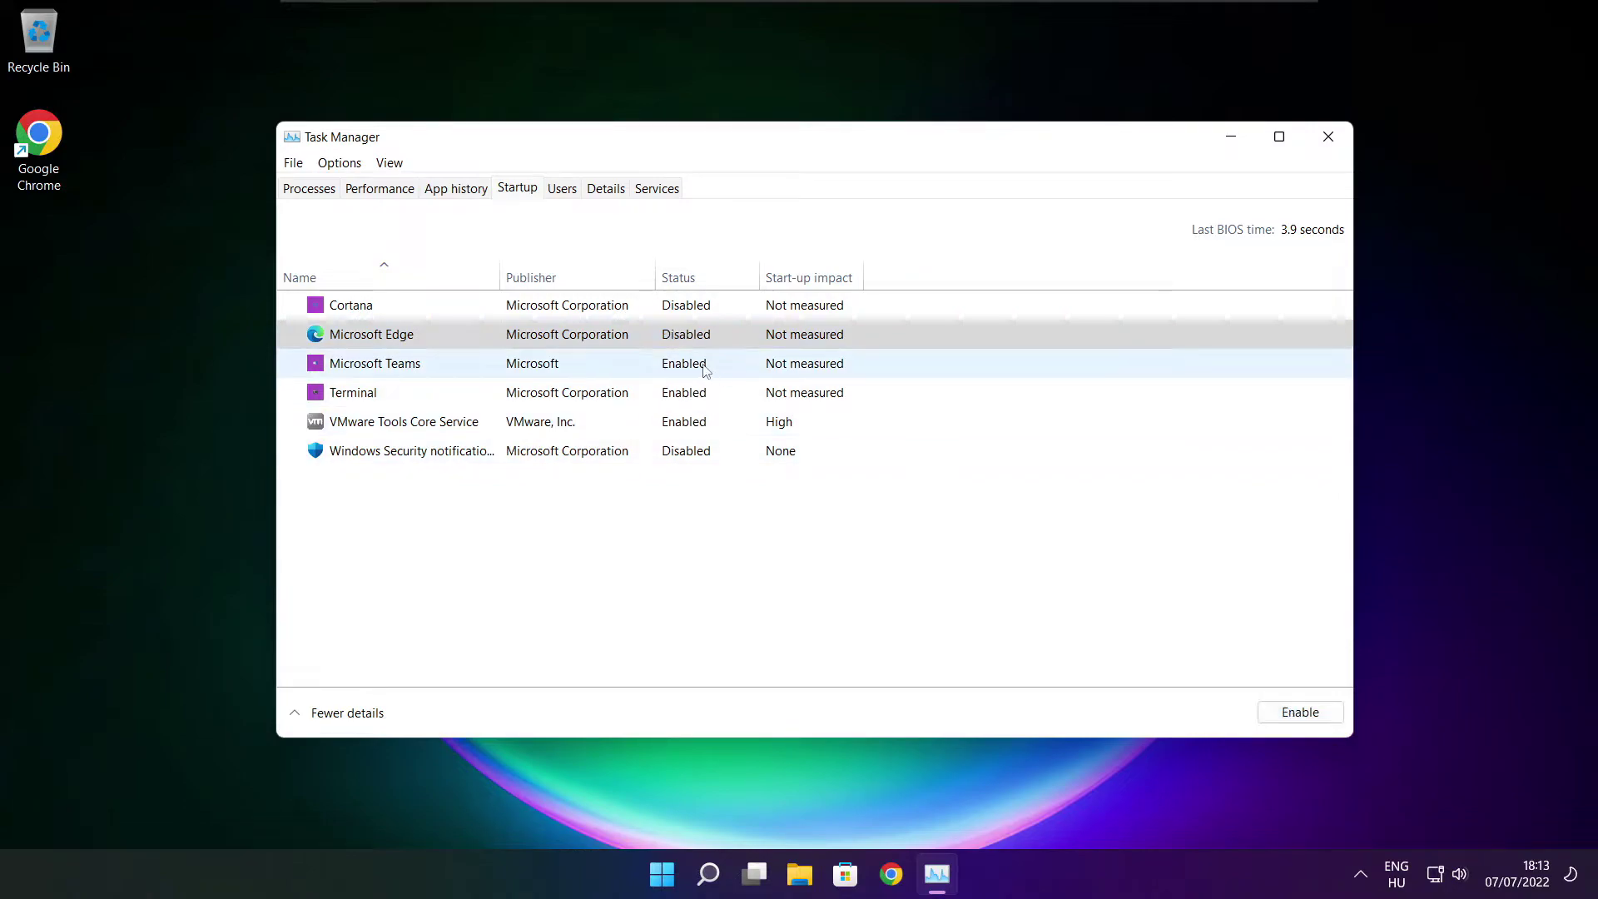
pyautogui.click(708, 370)
pyautogui.click(1323, 719)
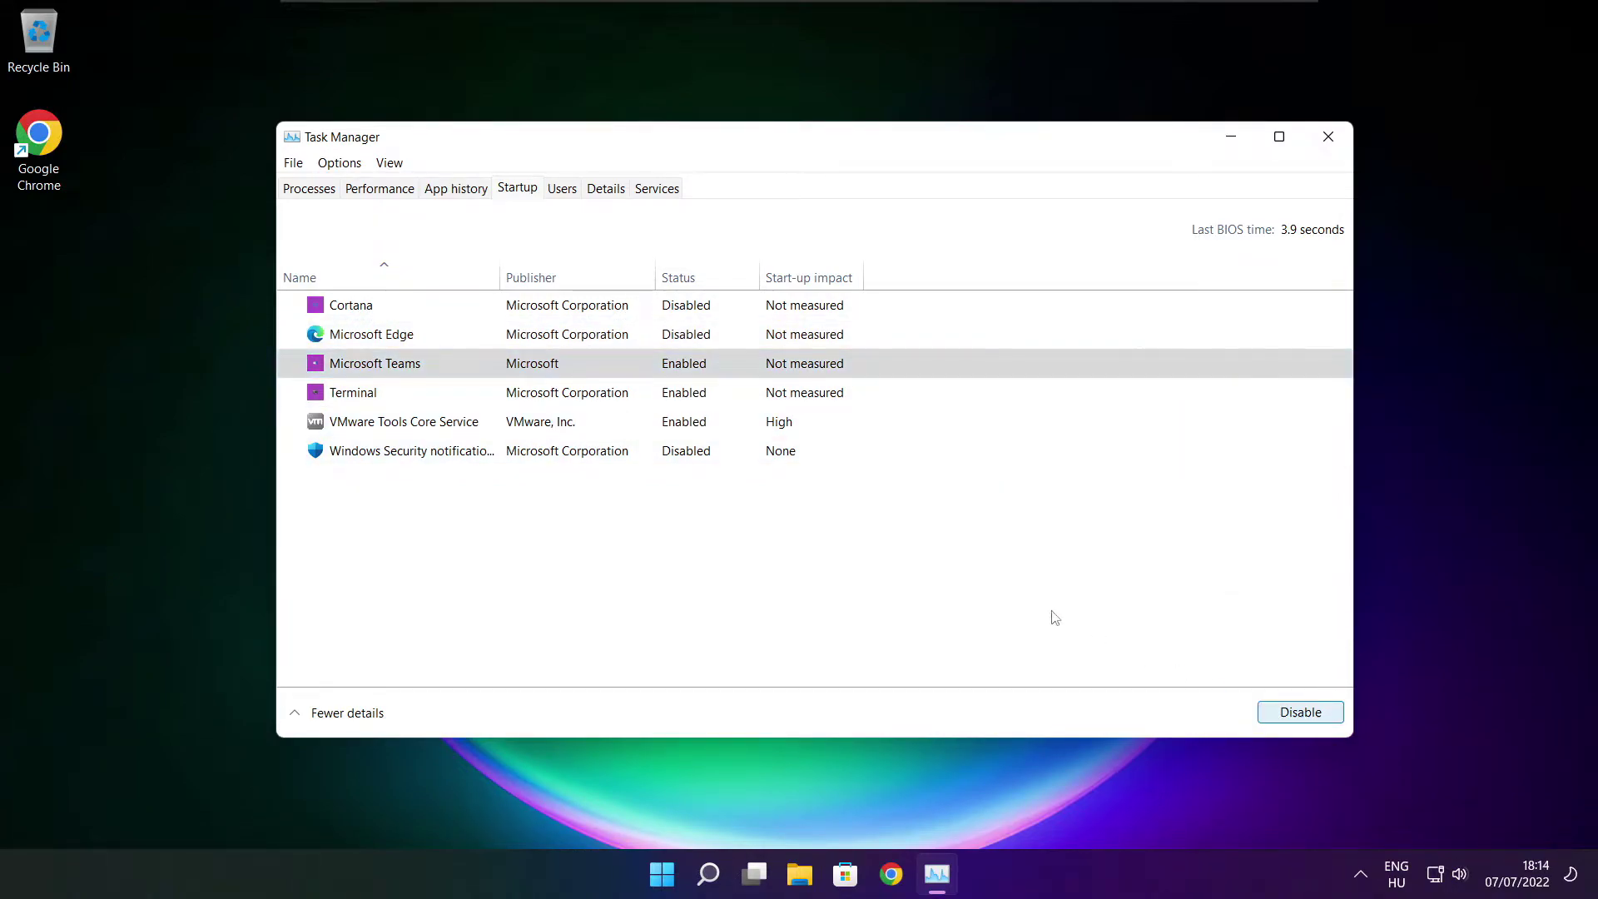
pyautogui.click(608, 403)
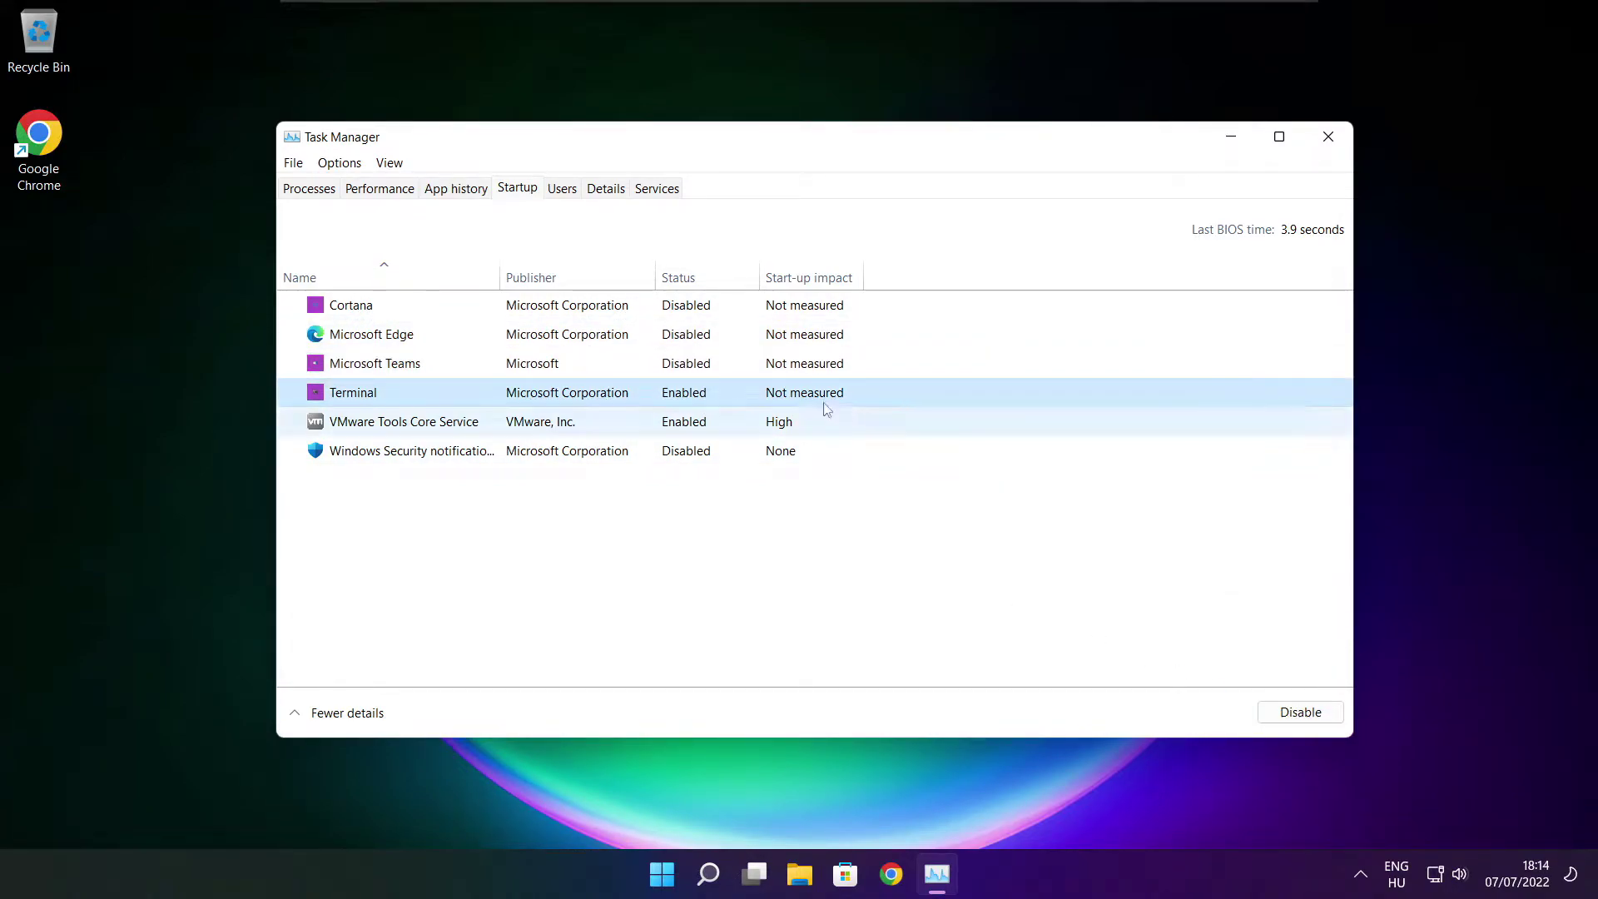
pyautogui.click(1322, 717)
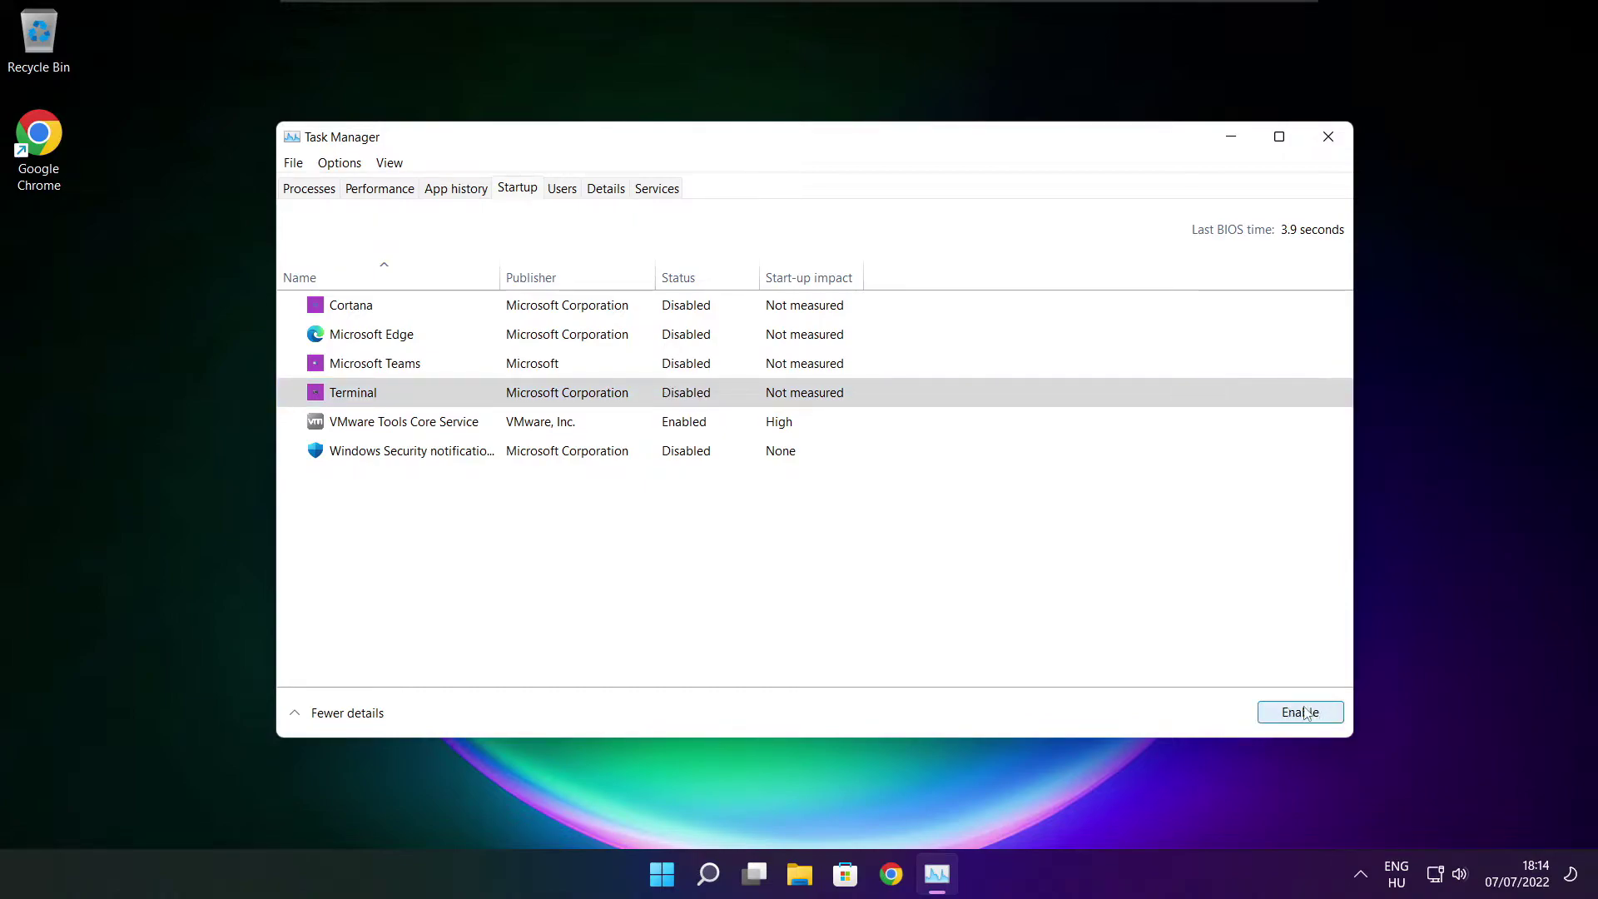
pyautogui.click(683, 394)
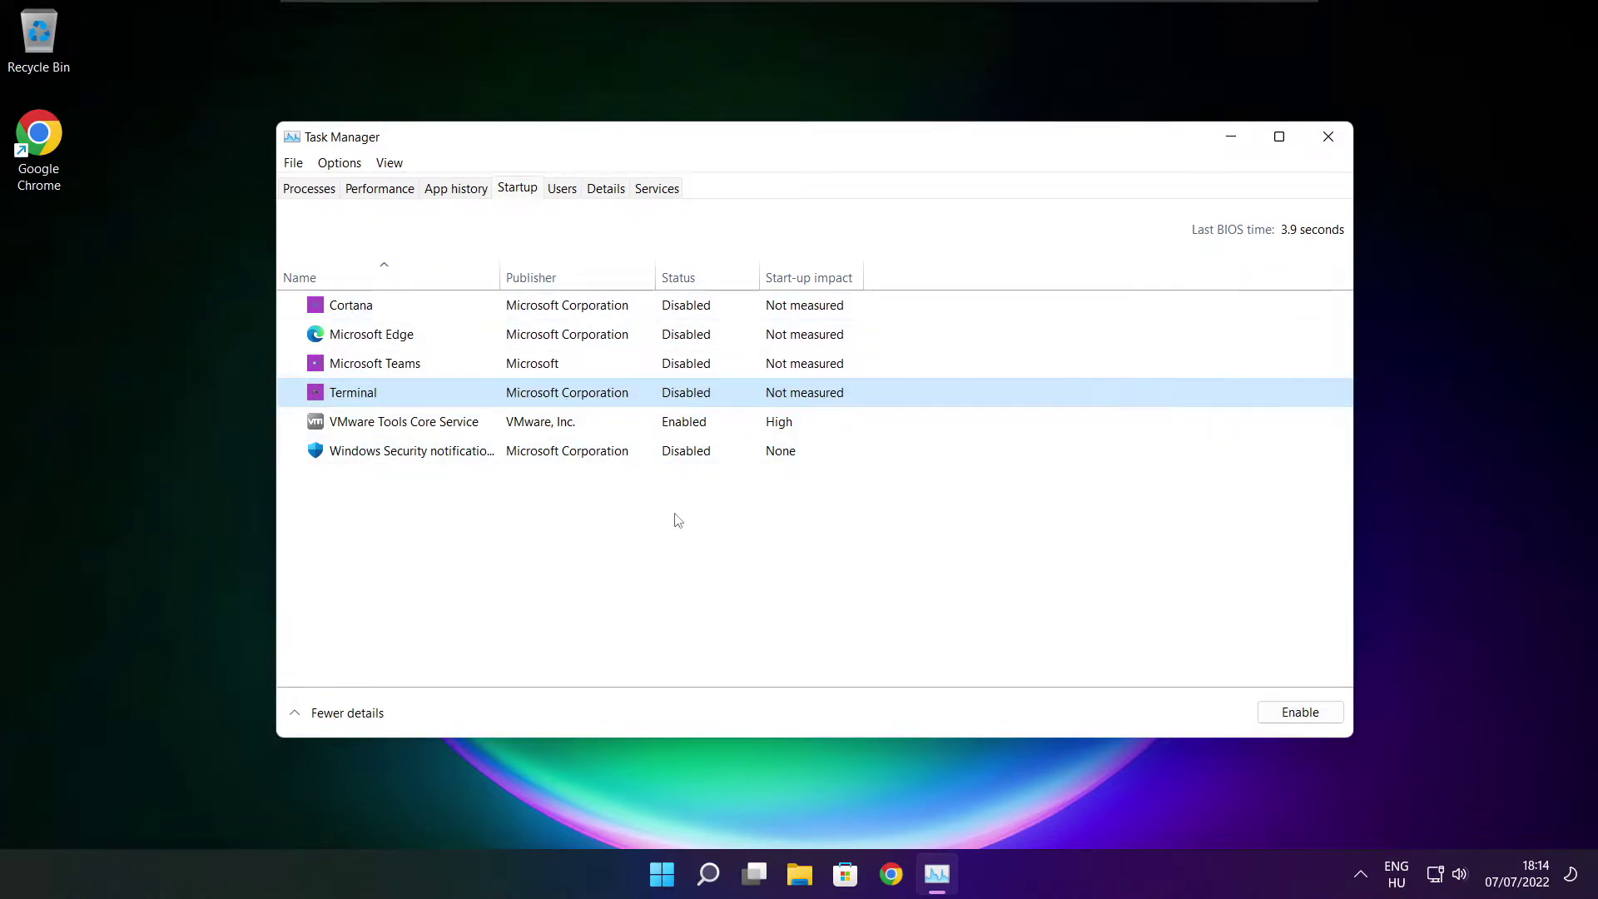
pyautogui.click(1326, 142)
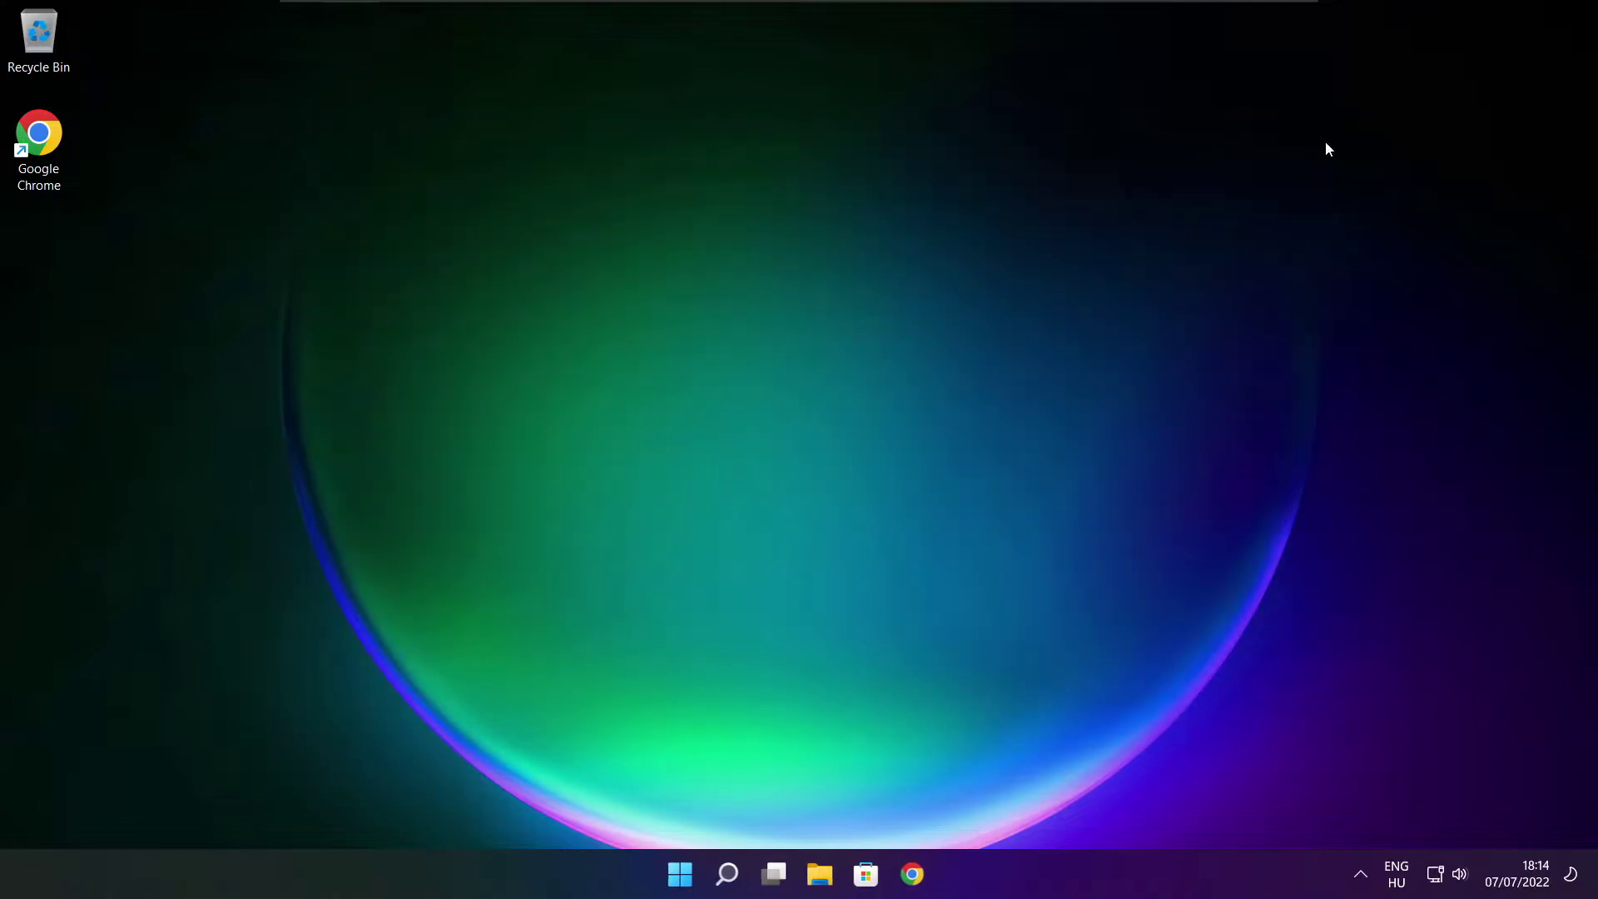
# Analyse drive C: in Defragment and Optimise Drives (9% fragmented), start optimising, then close.
pyautogui.click(732, 884)
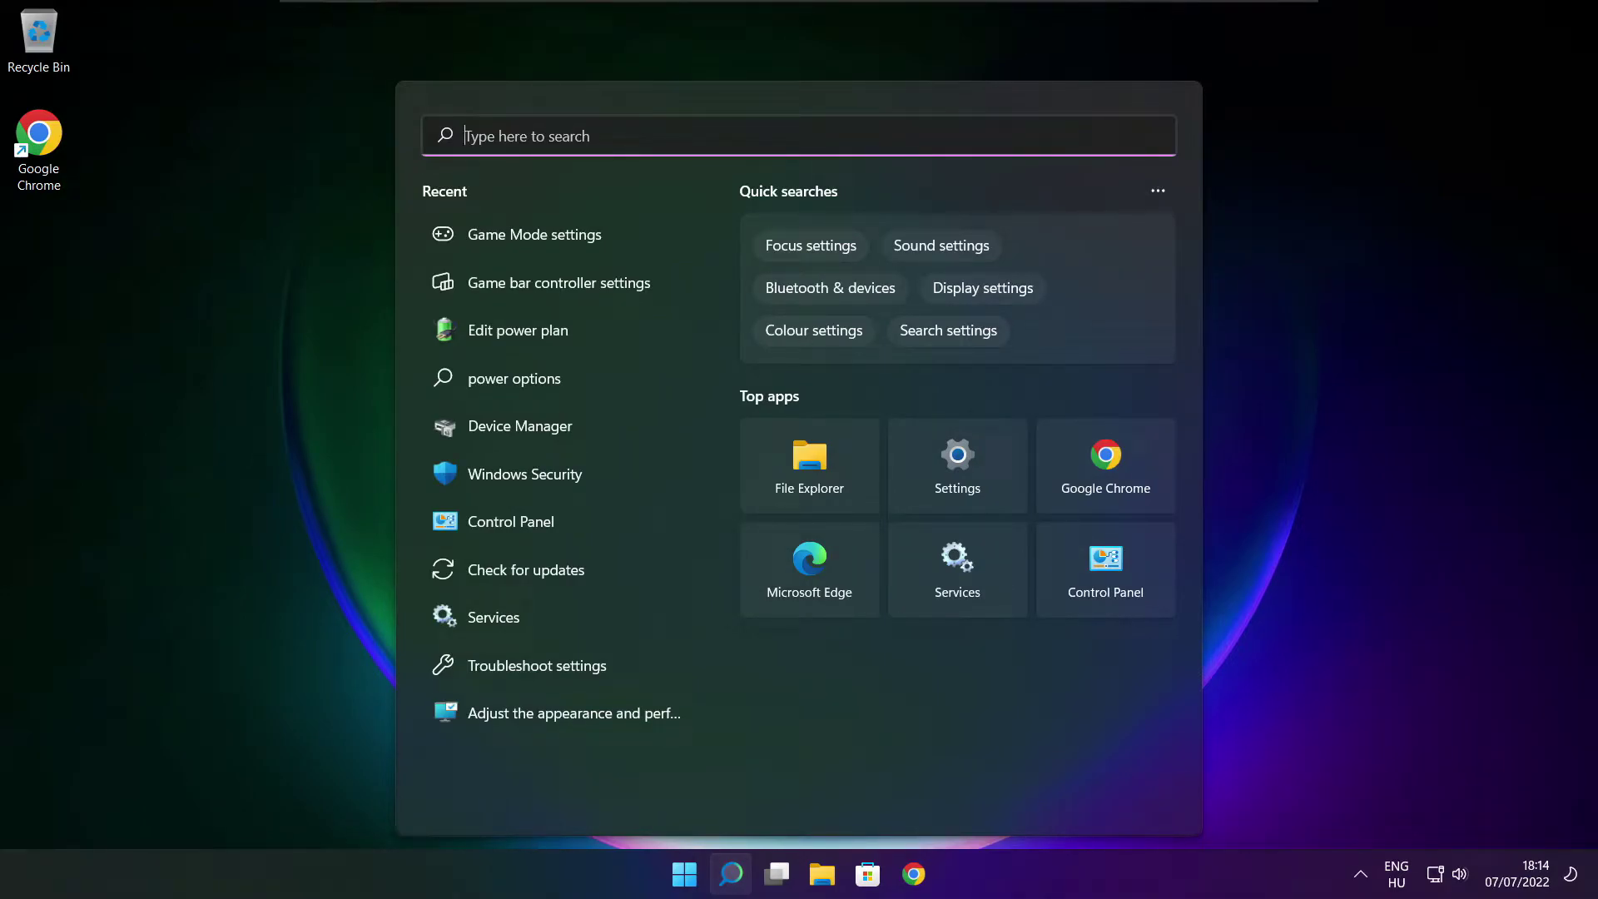
pyautogui.write('op')
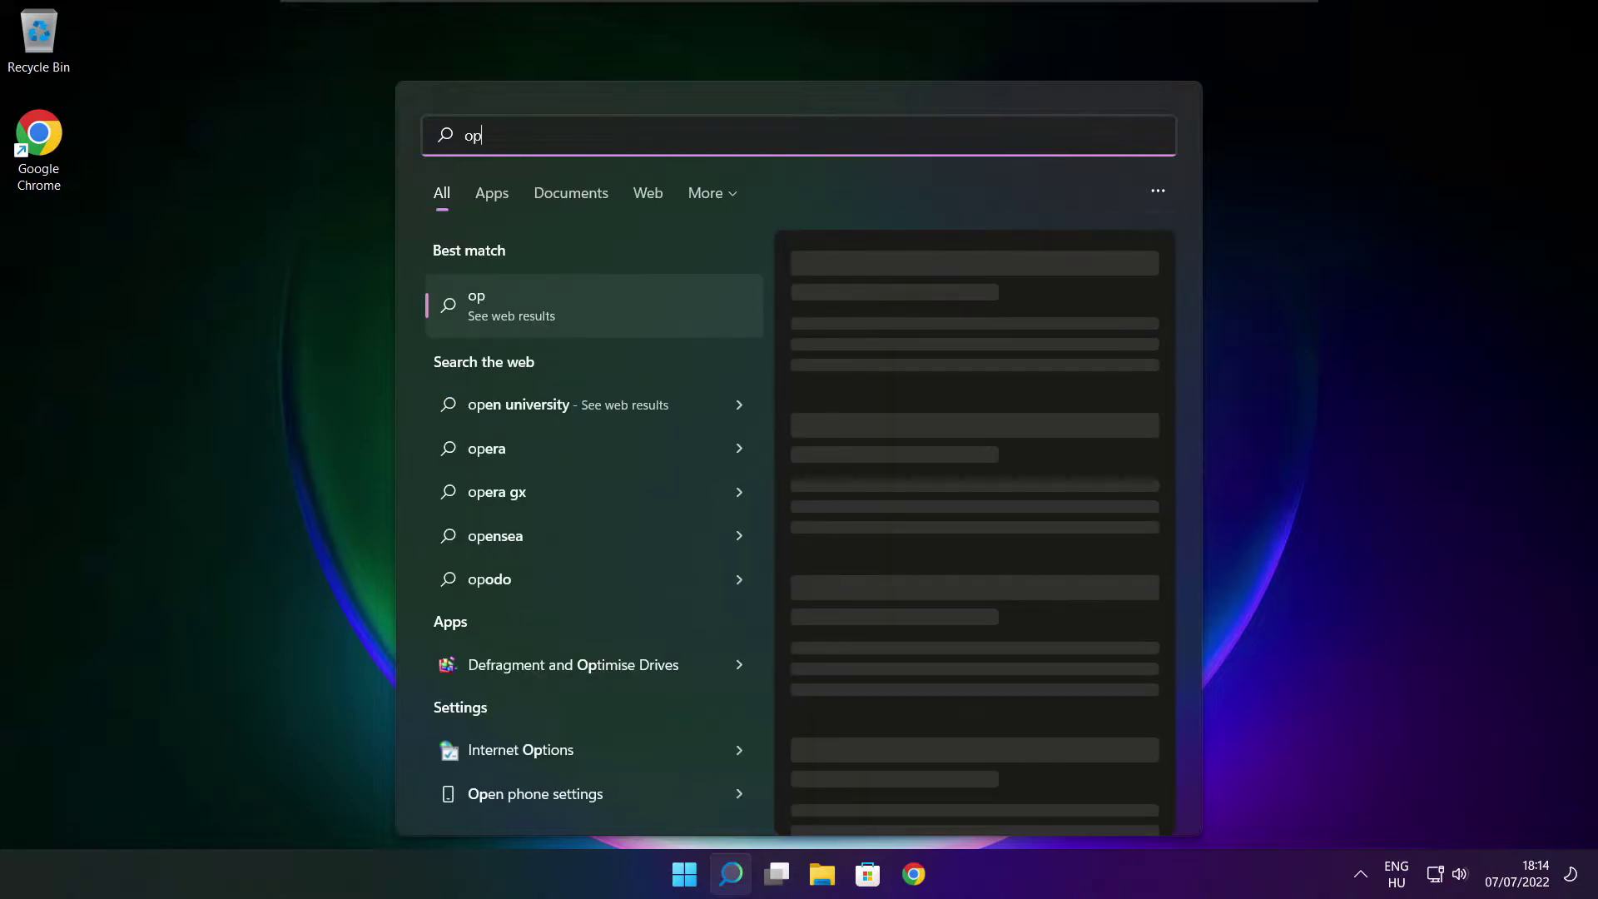
pyautogui.write('timise')
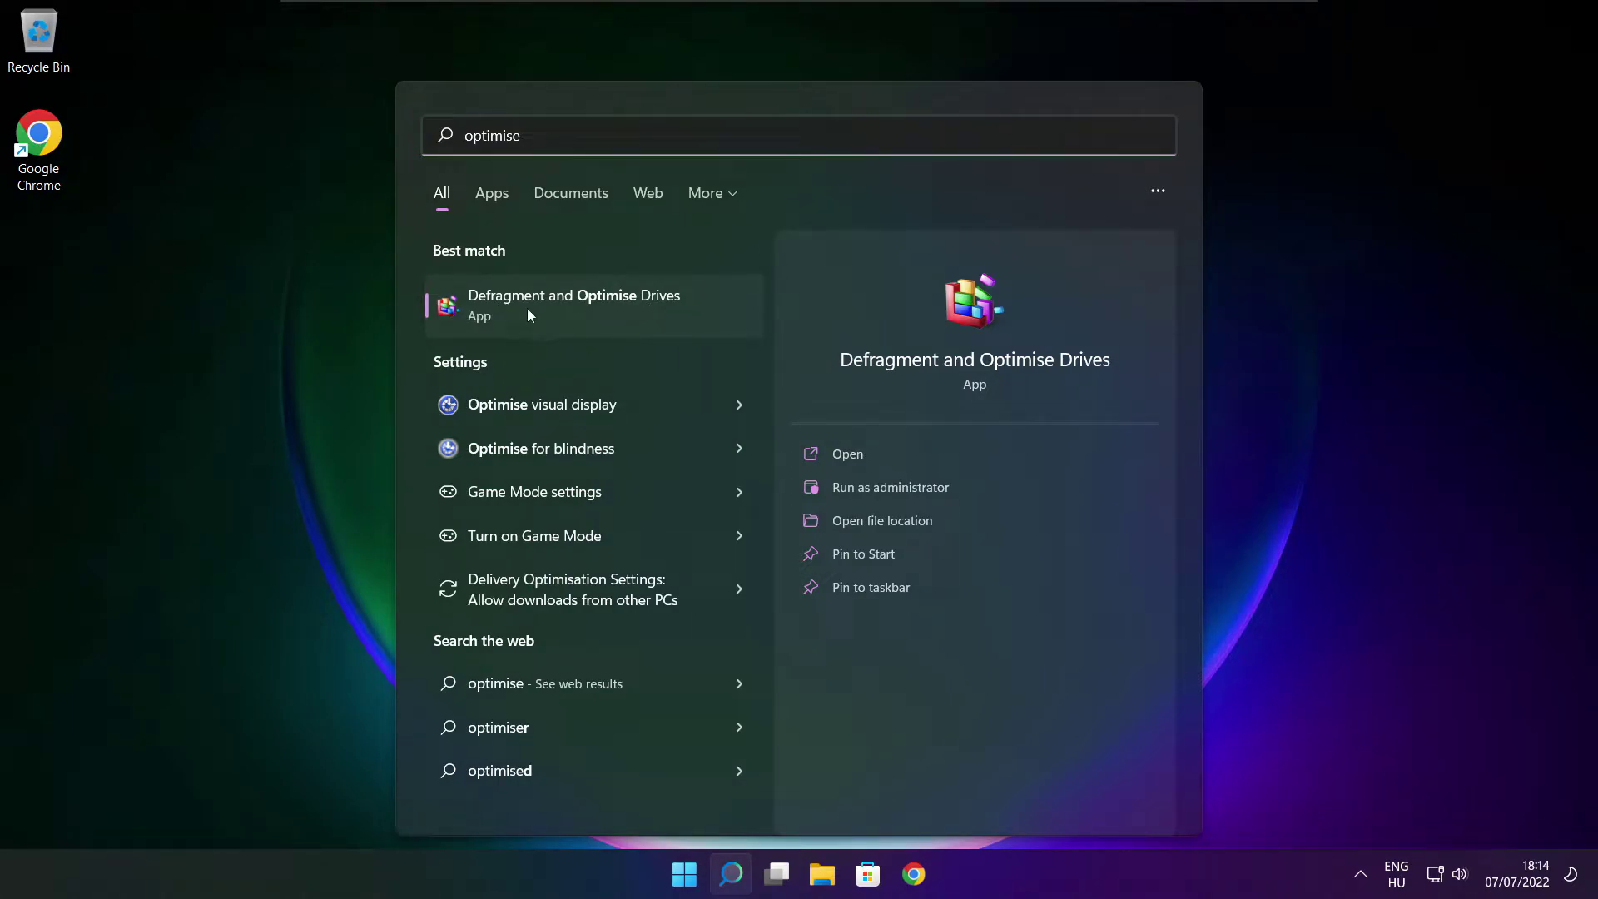
pyautogui.click(613, 302)
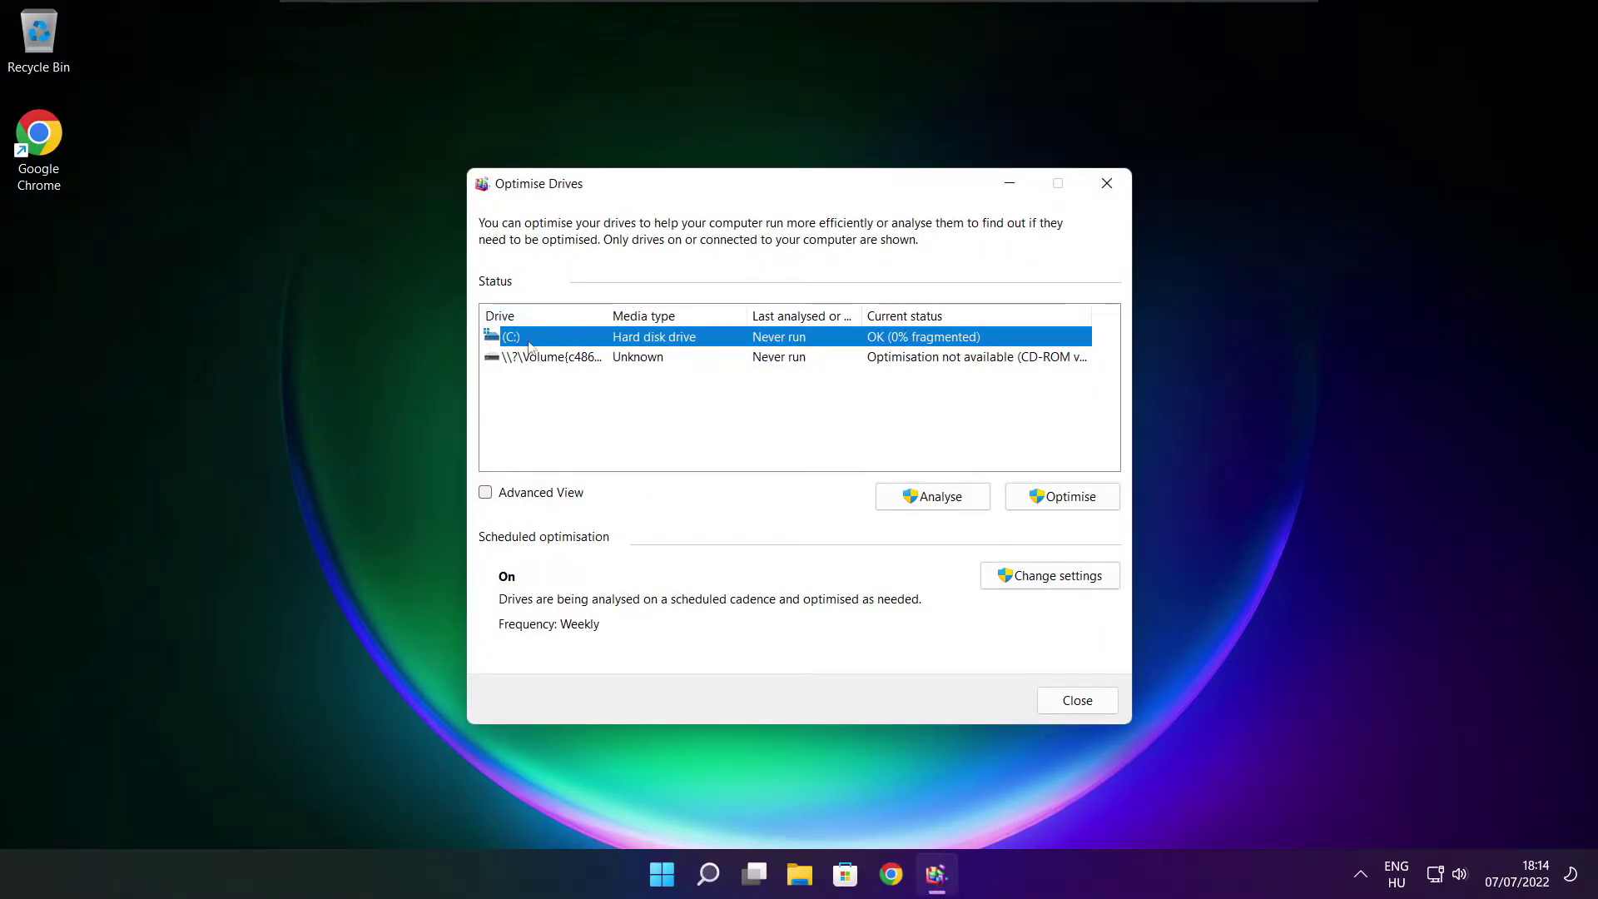
pyautogui.click(919, 498)
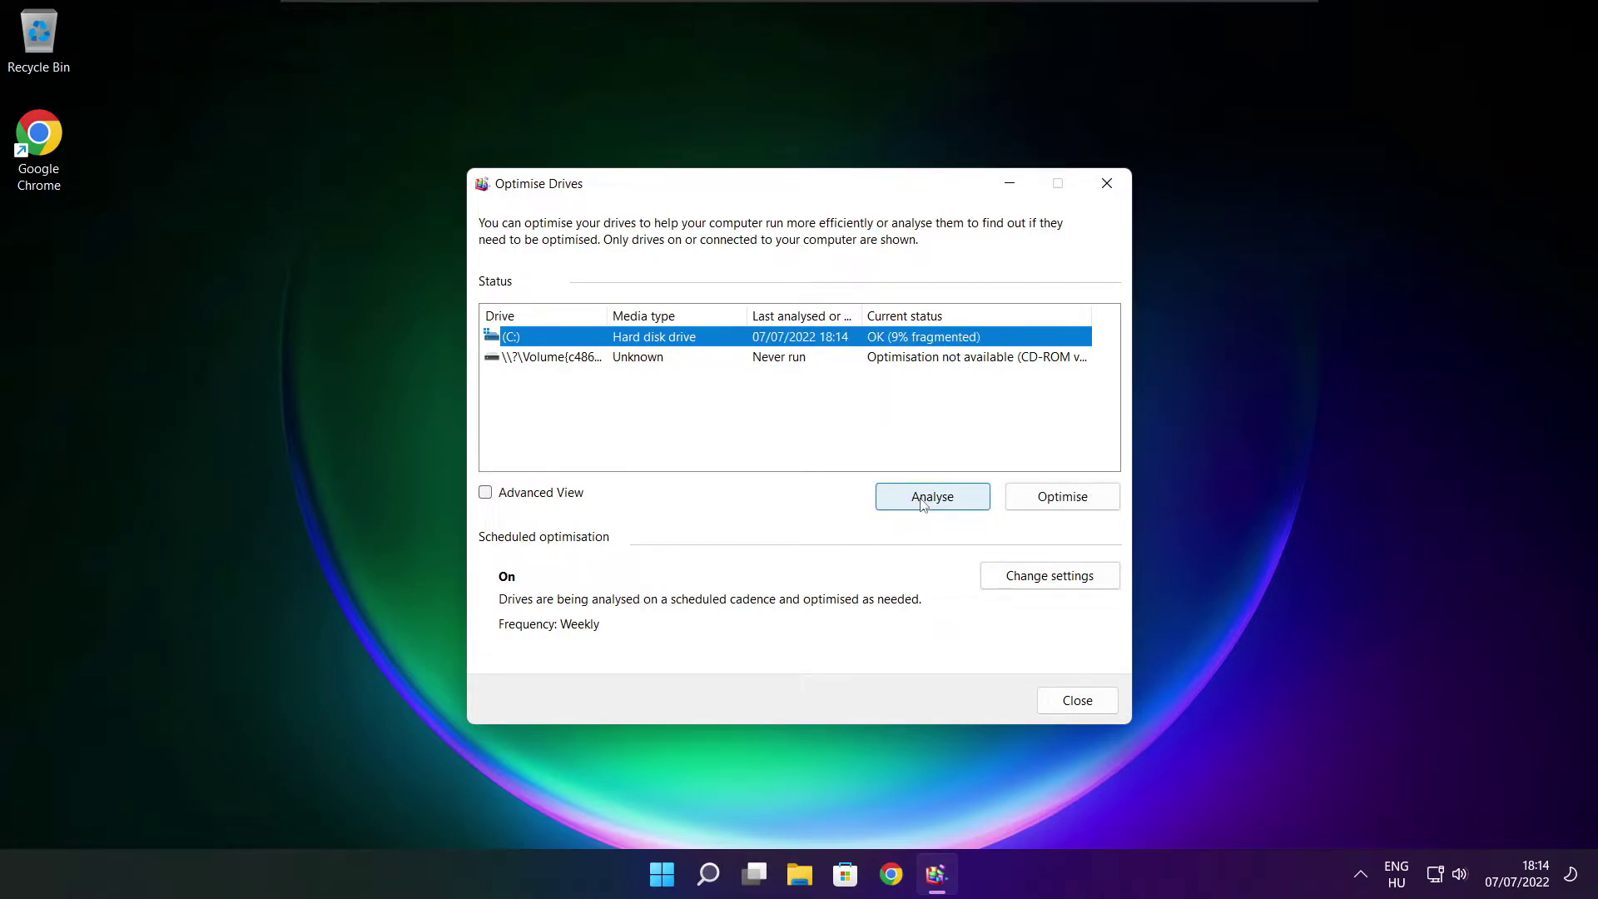
pyautogui.click(1070, 502)
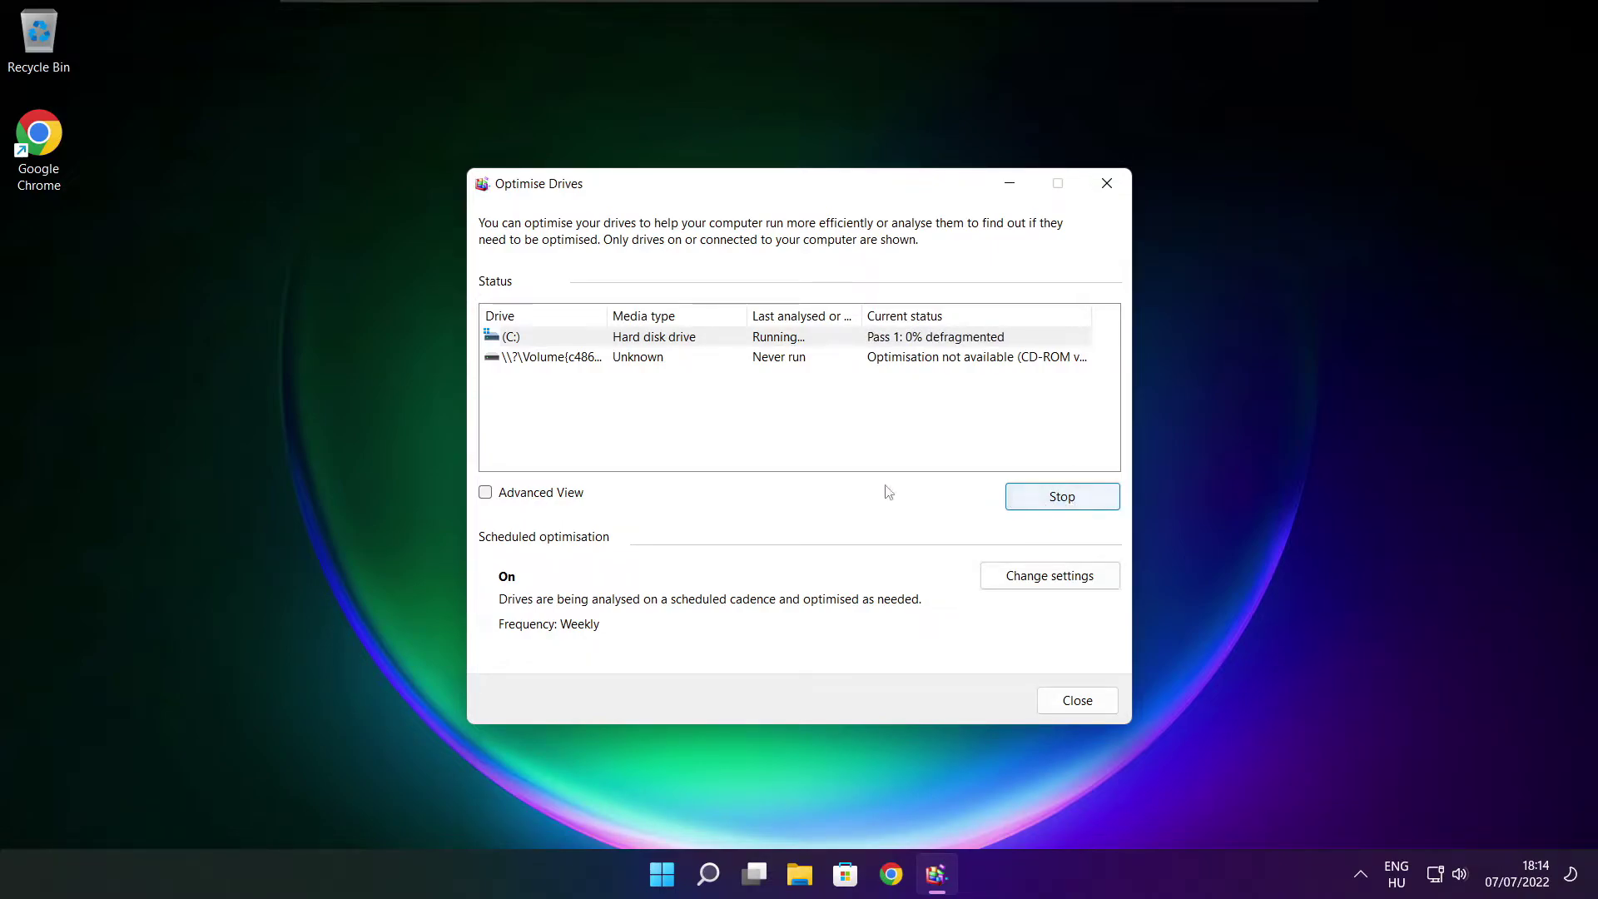
pyautogui.hotkey('alt', 'F4')
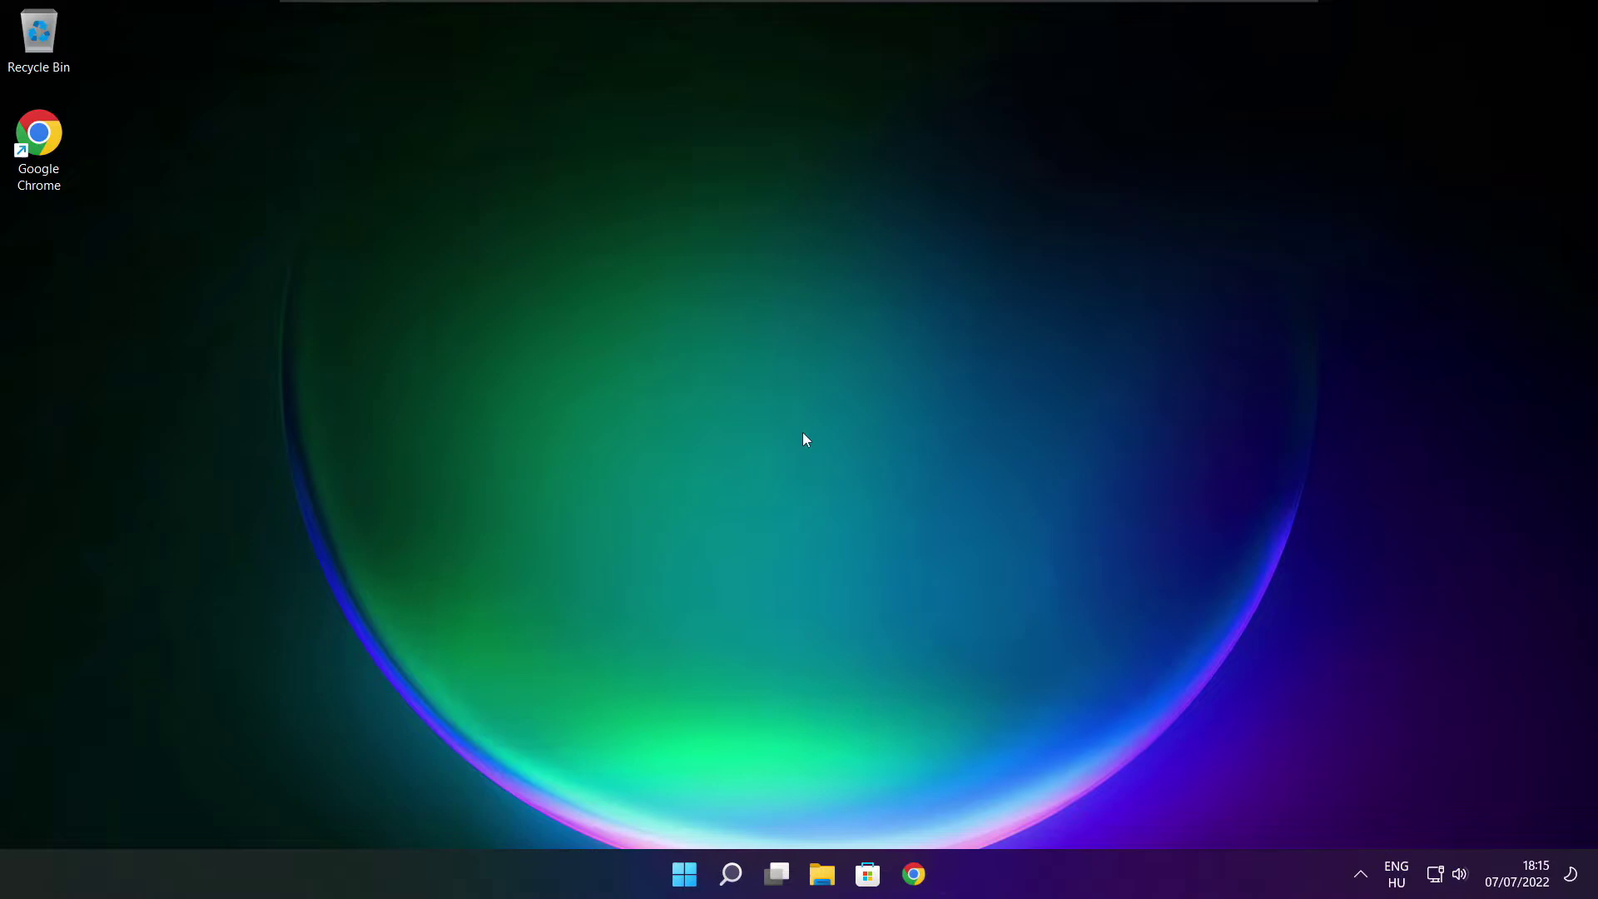
# Recheck Windows Update (up to date, KB5014668 available), then close Settings.
pyautogui.click(732, 881)
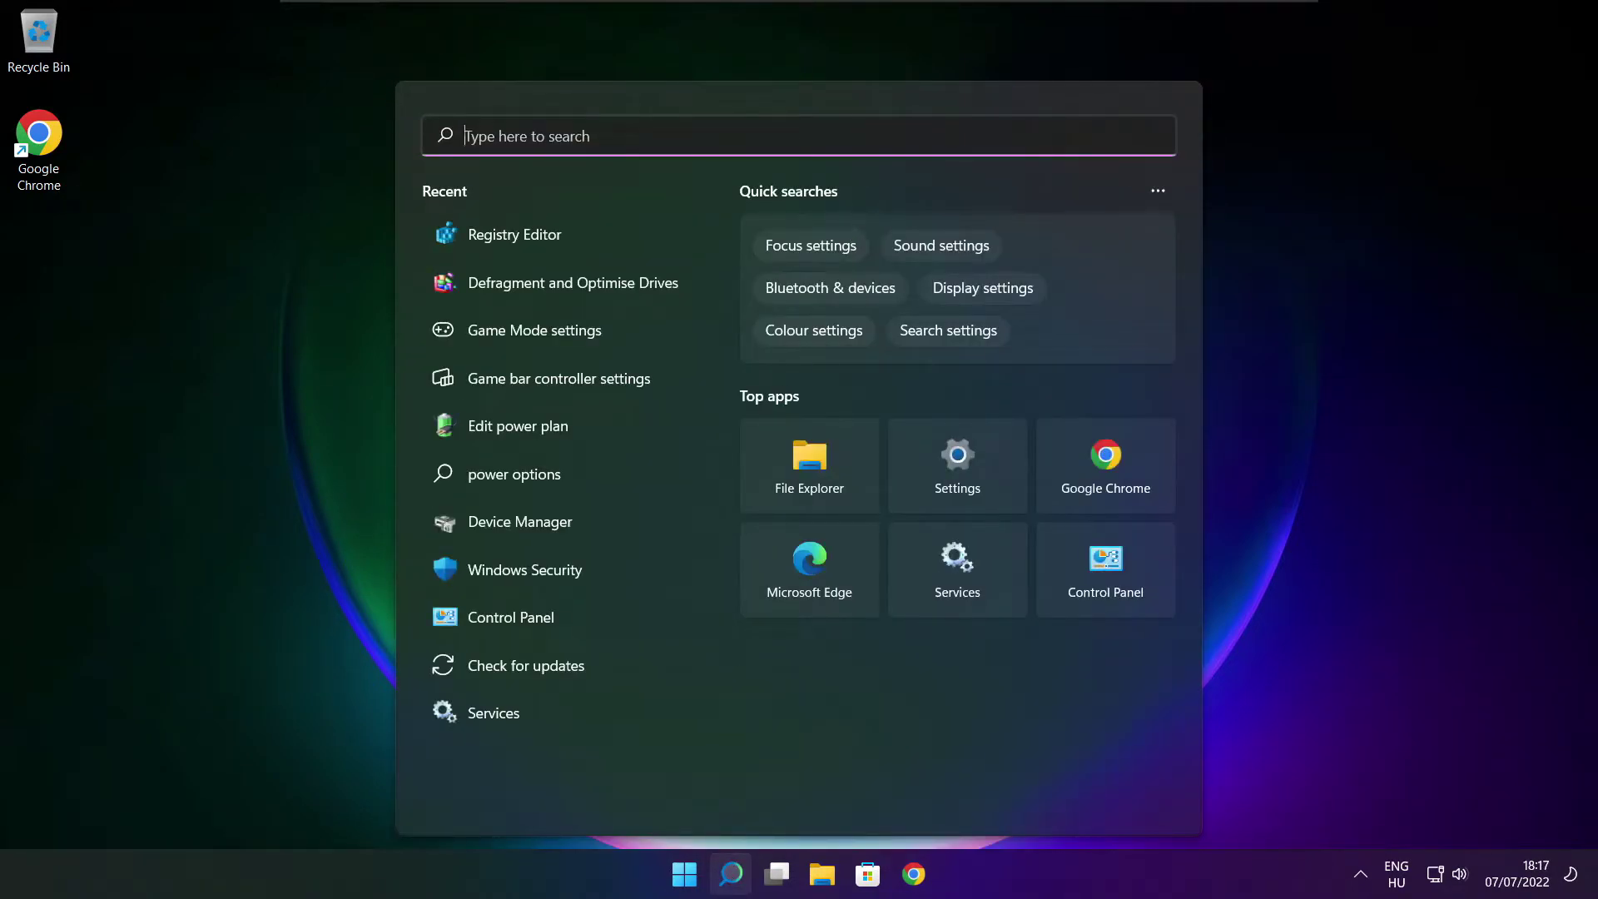
pyautogui.write('updates')
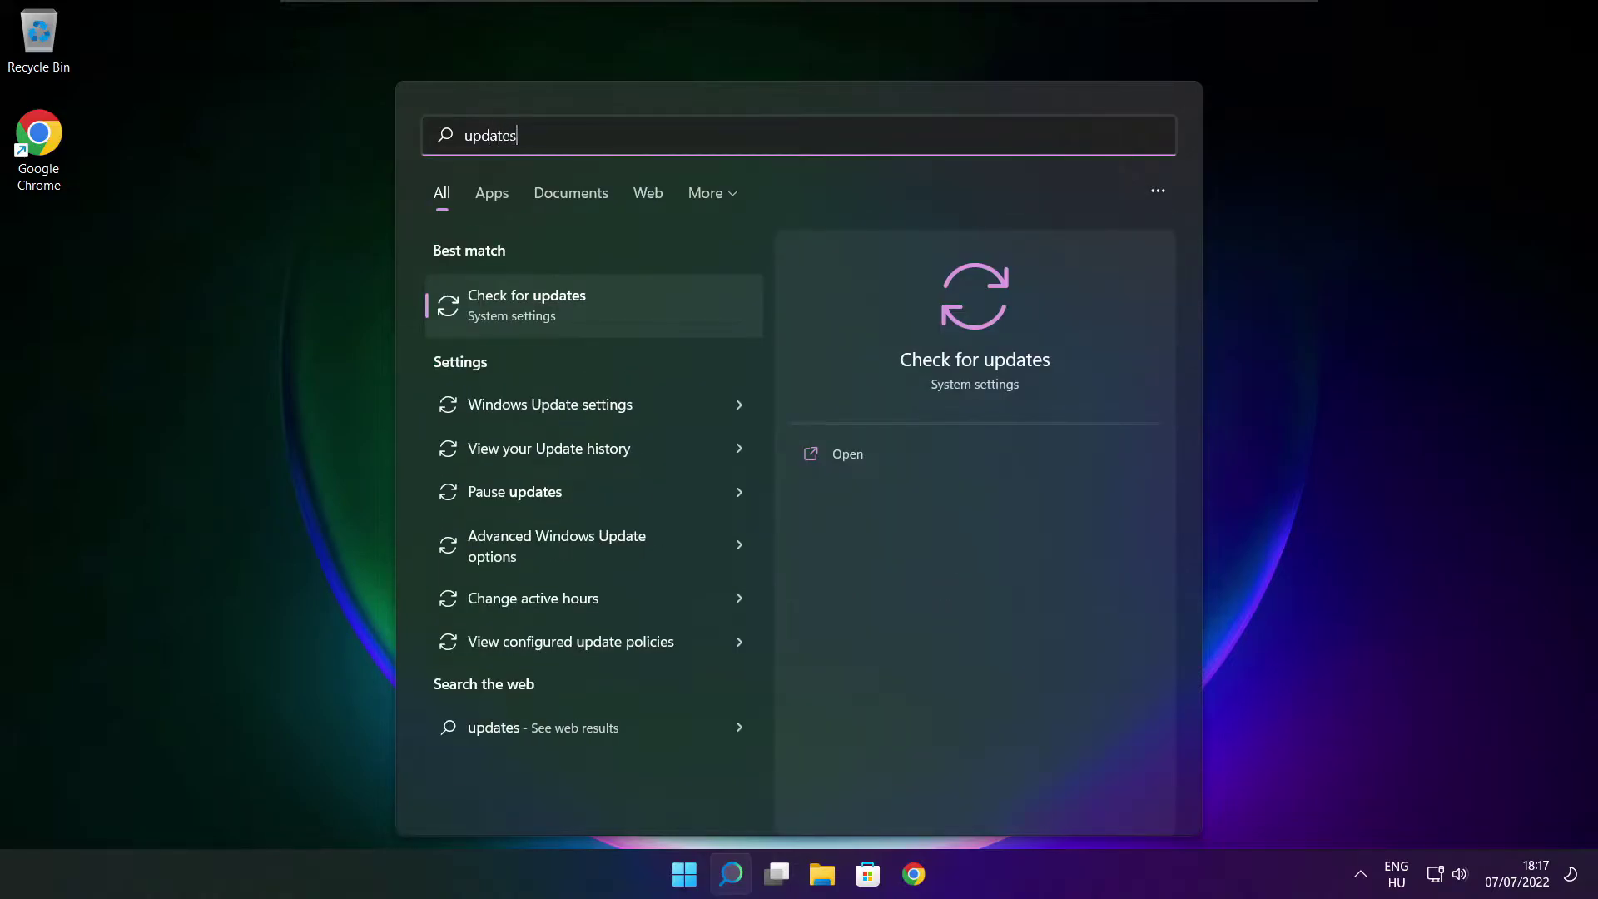
pyautogui.click(581, 310)
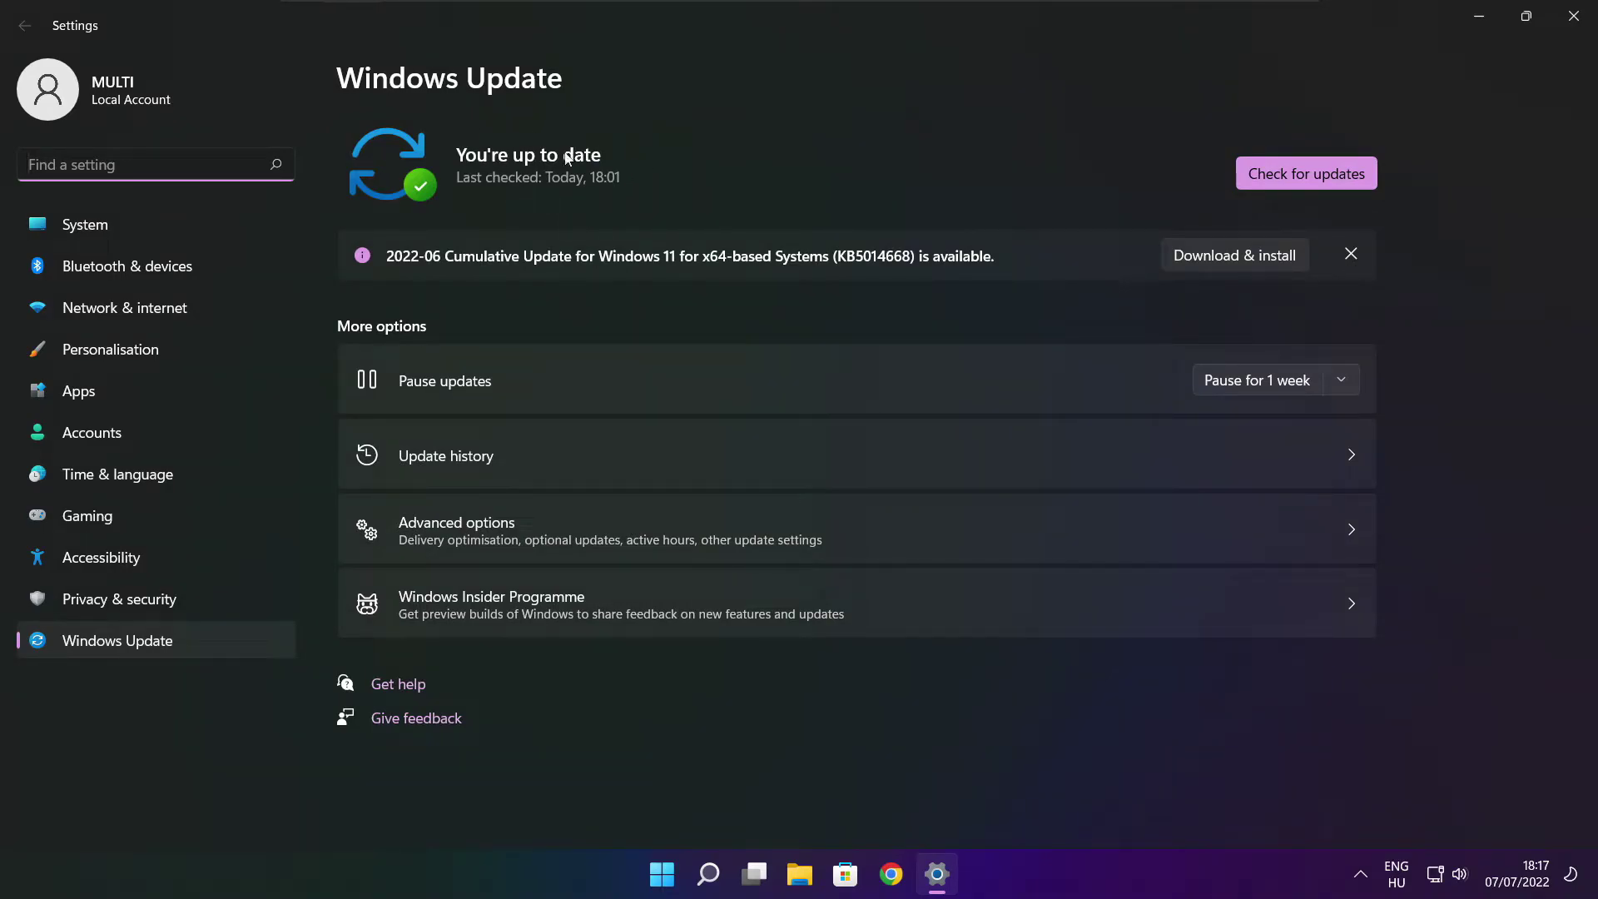
pyautogui.click(1306, 174)
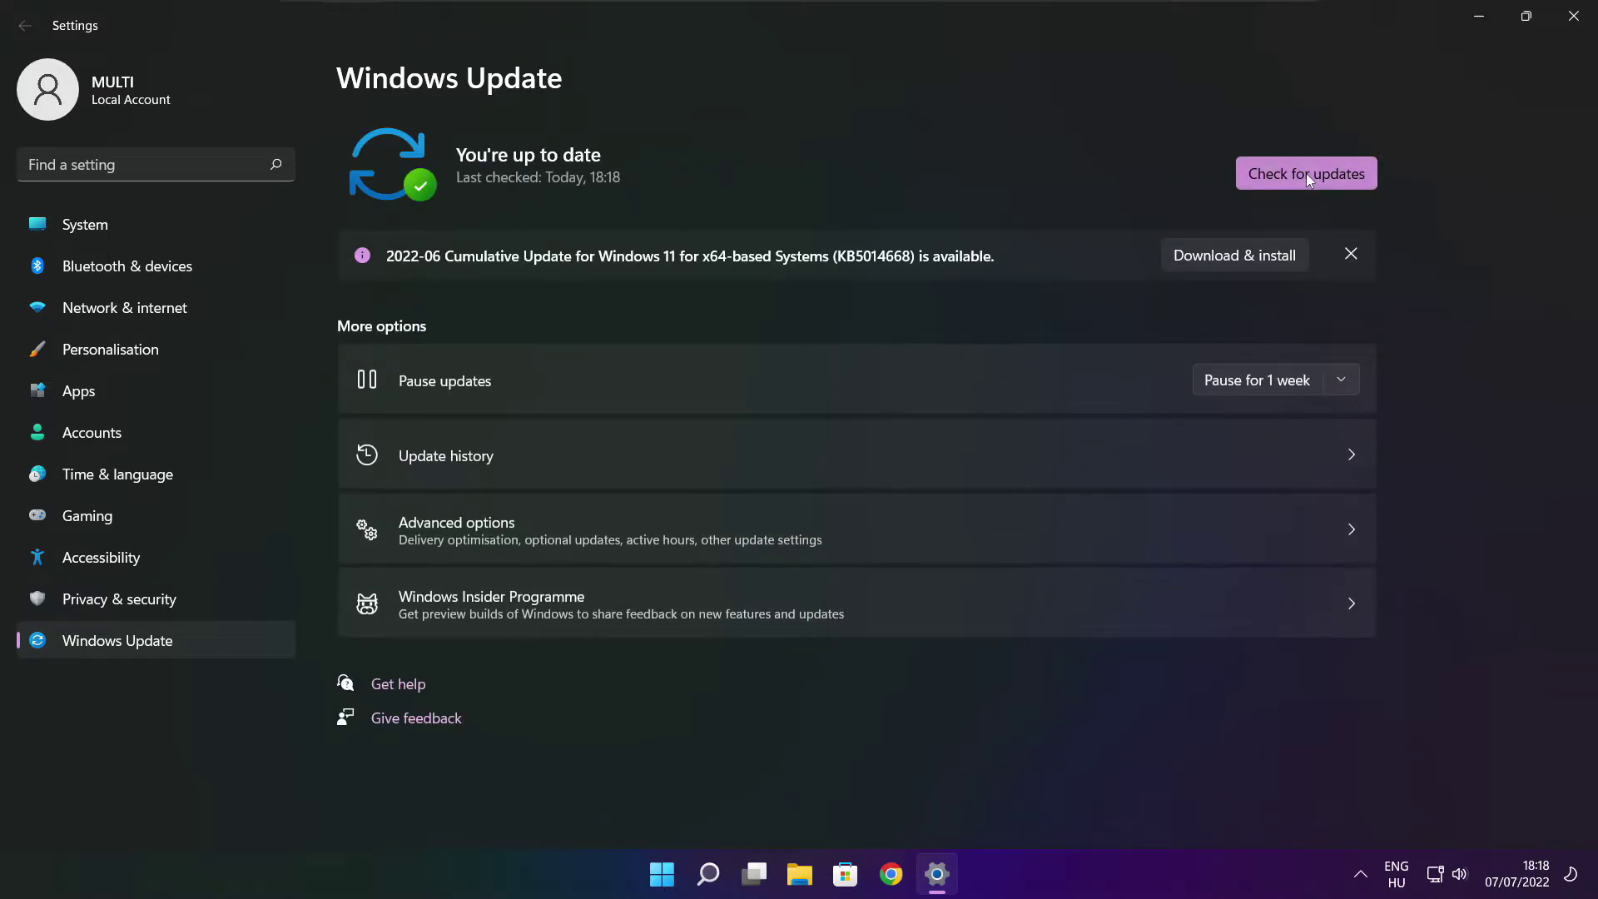
pyautogui.click(1573, 18)
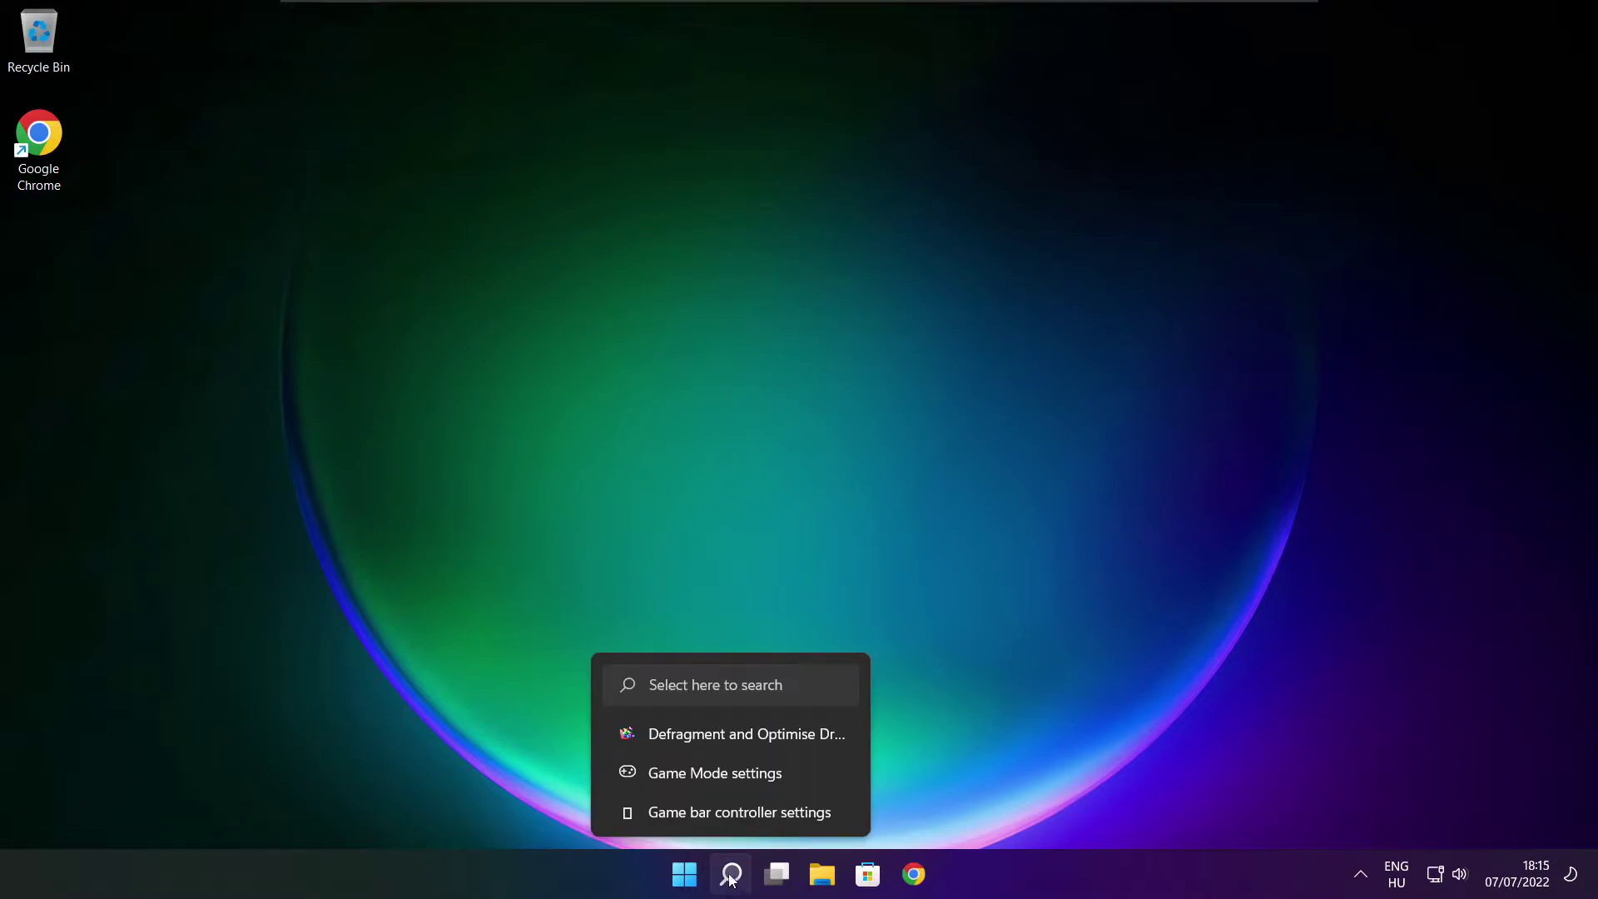
# Launch Registry Editor via search and navigate to HKEY_CURRENT_USER\System\GameConfigStore.
pyautogui.click(731, 876)
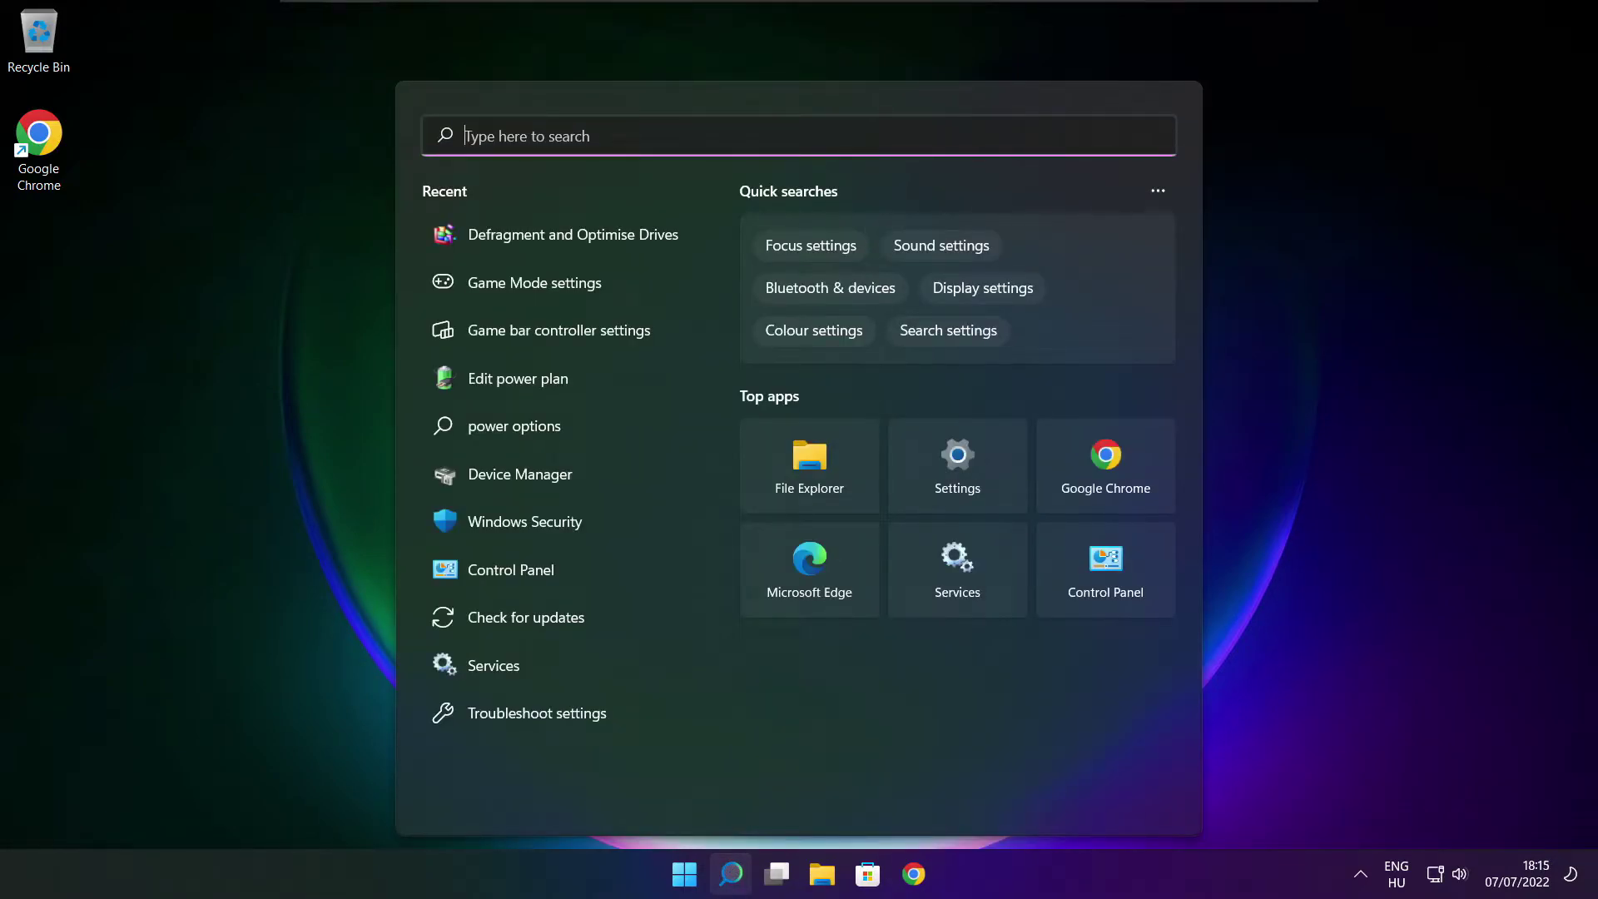
pyautogui.write('regedit')
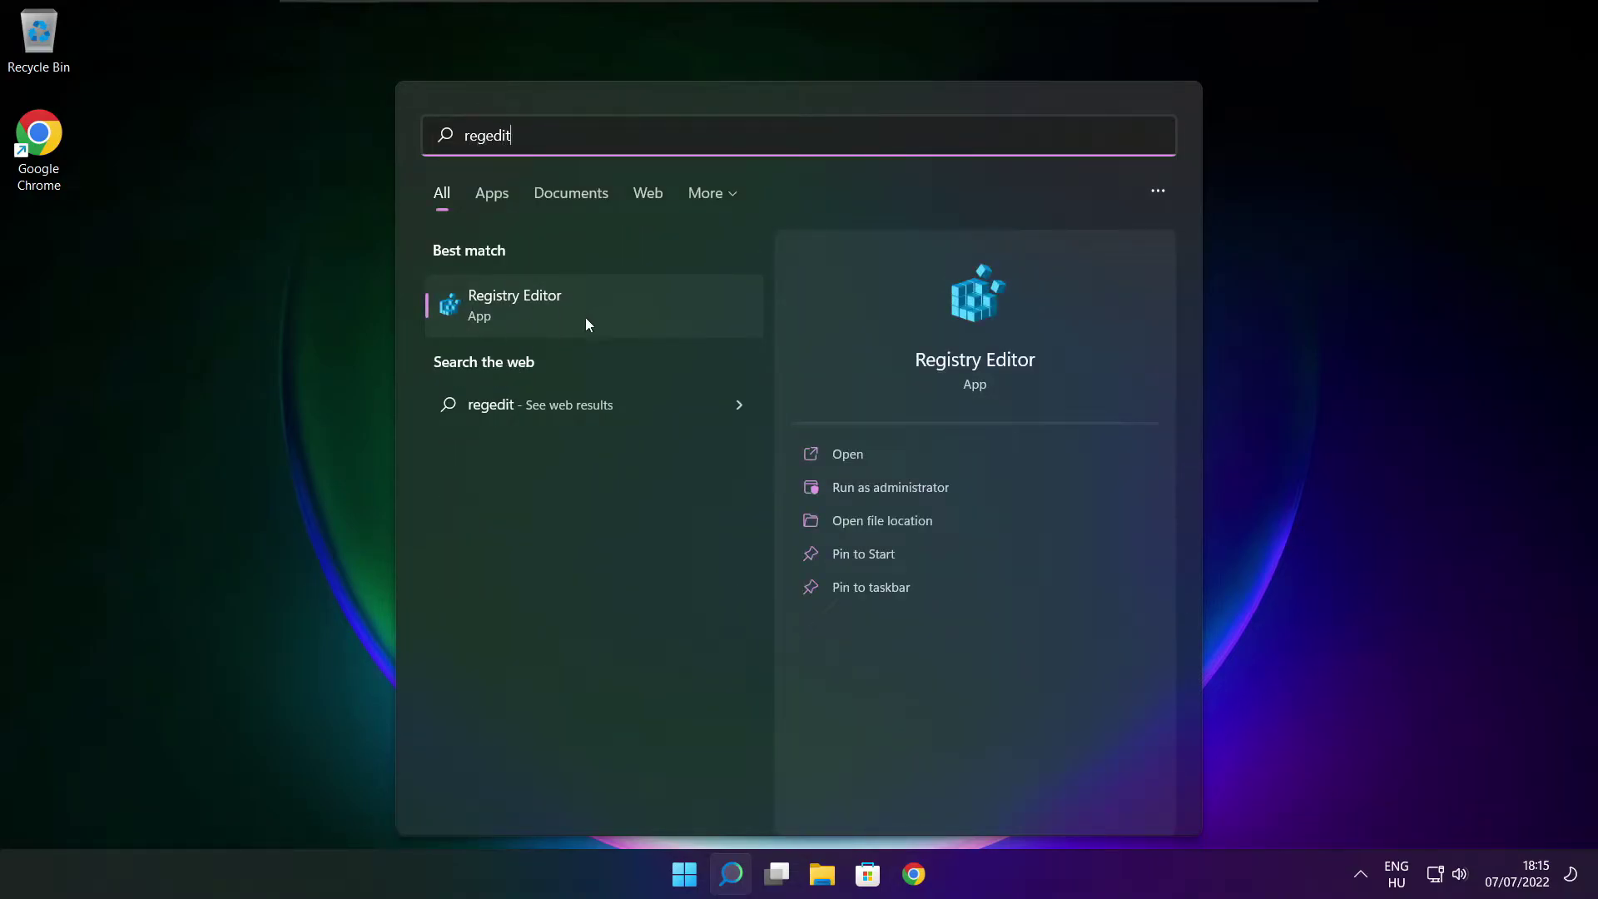
pyautogui.click(608, 306)
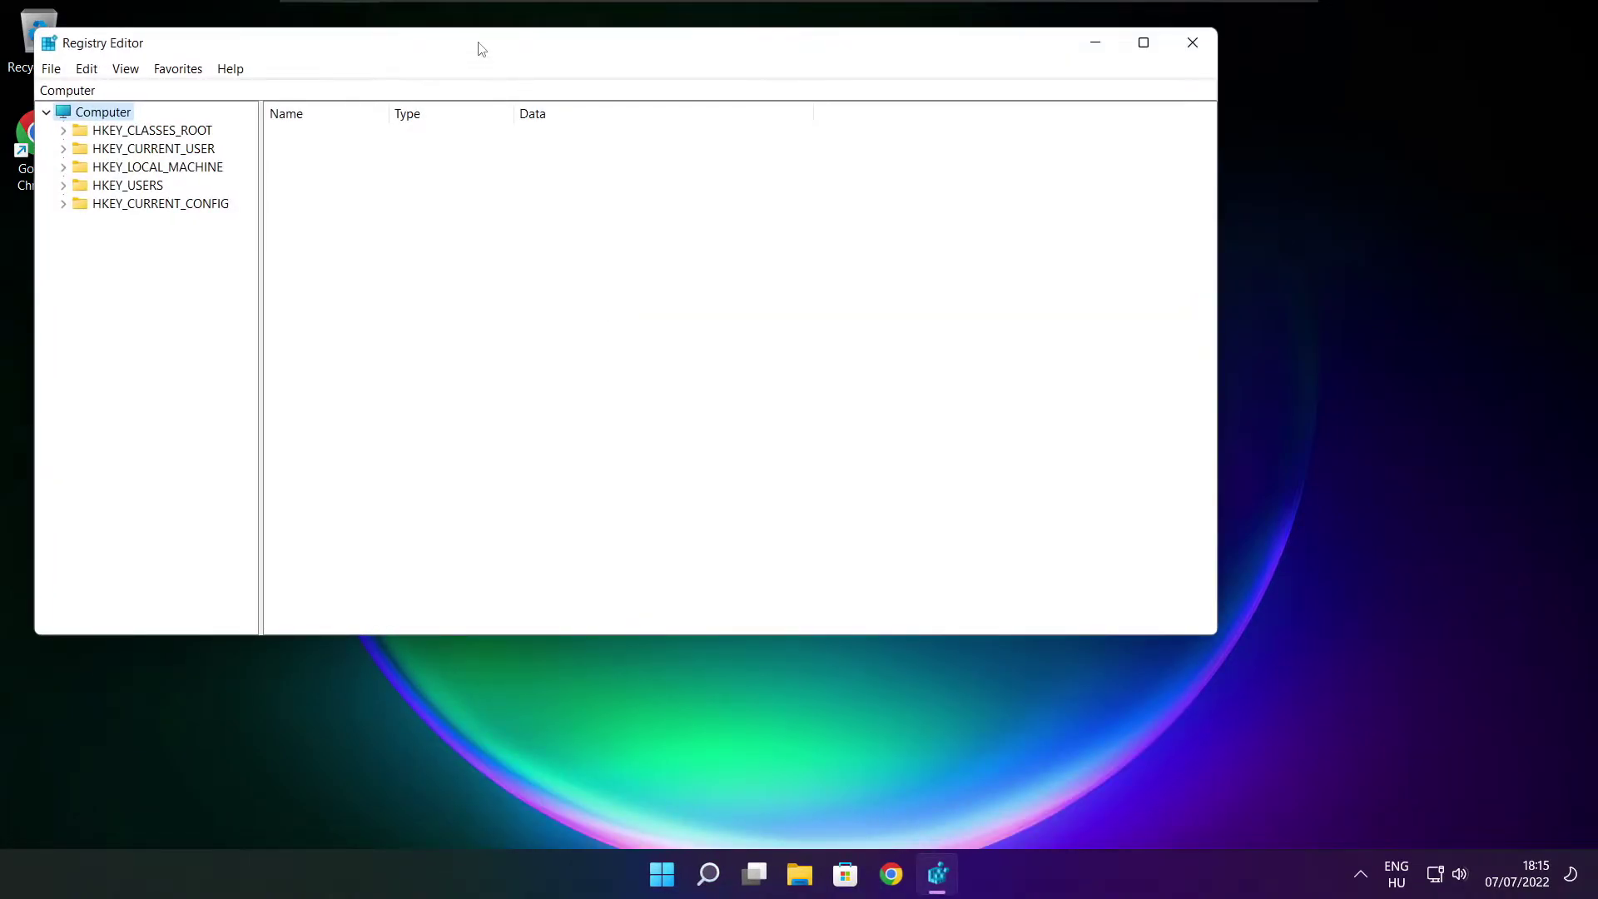
pyautogui.moveTo(482, 47); pyautogui.dragTo(652, 168)
pyautogui.click(237, 272)
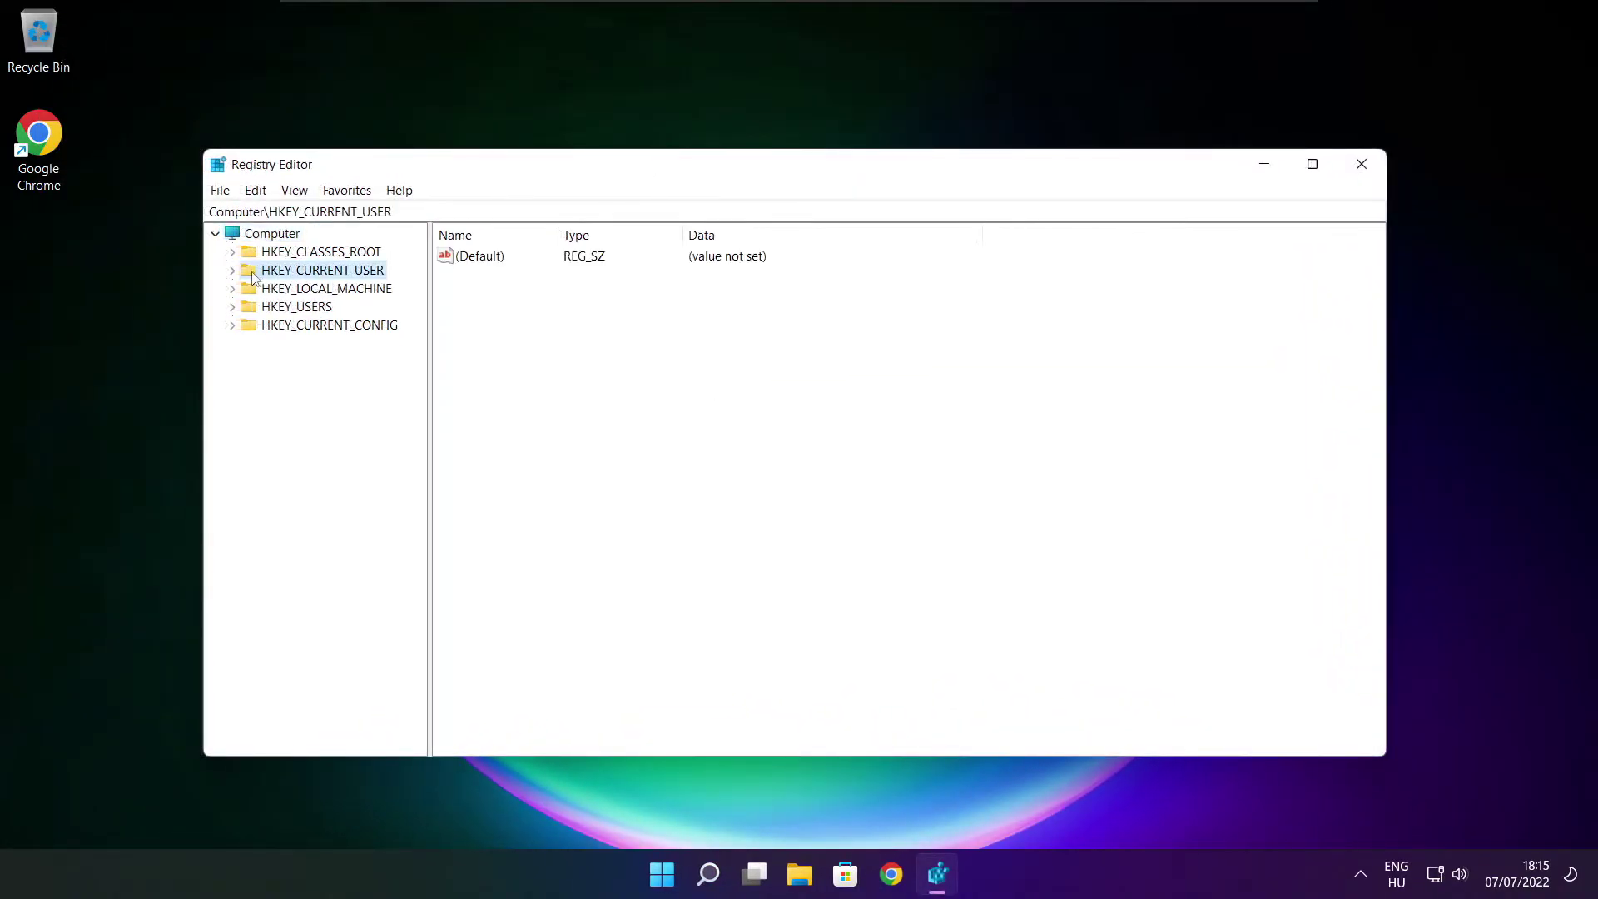
pyautogui.click(233, 271)
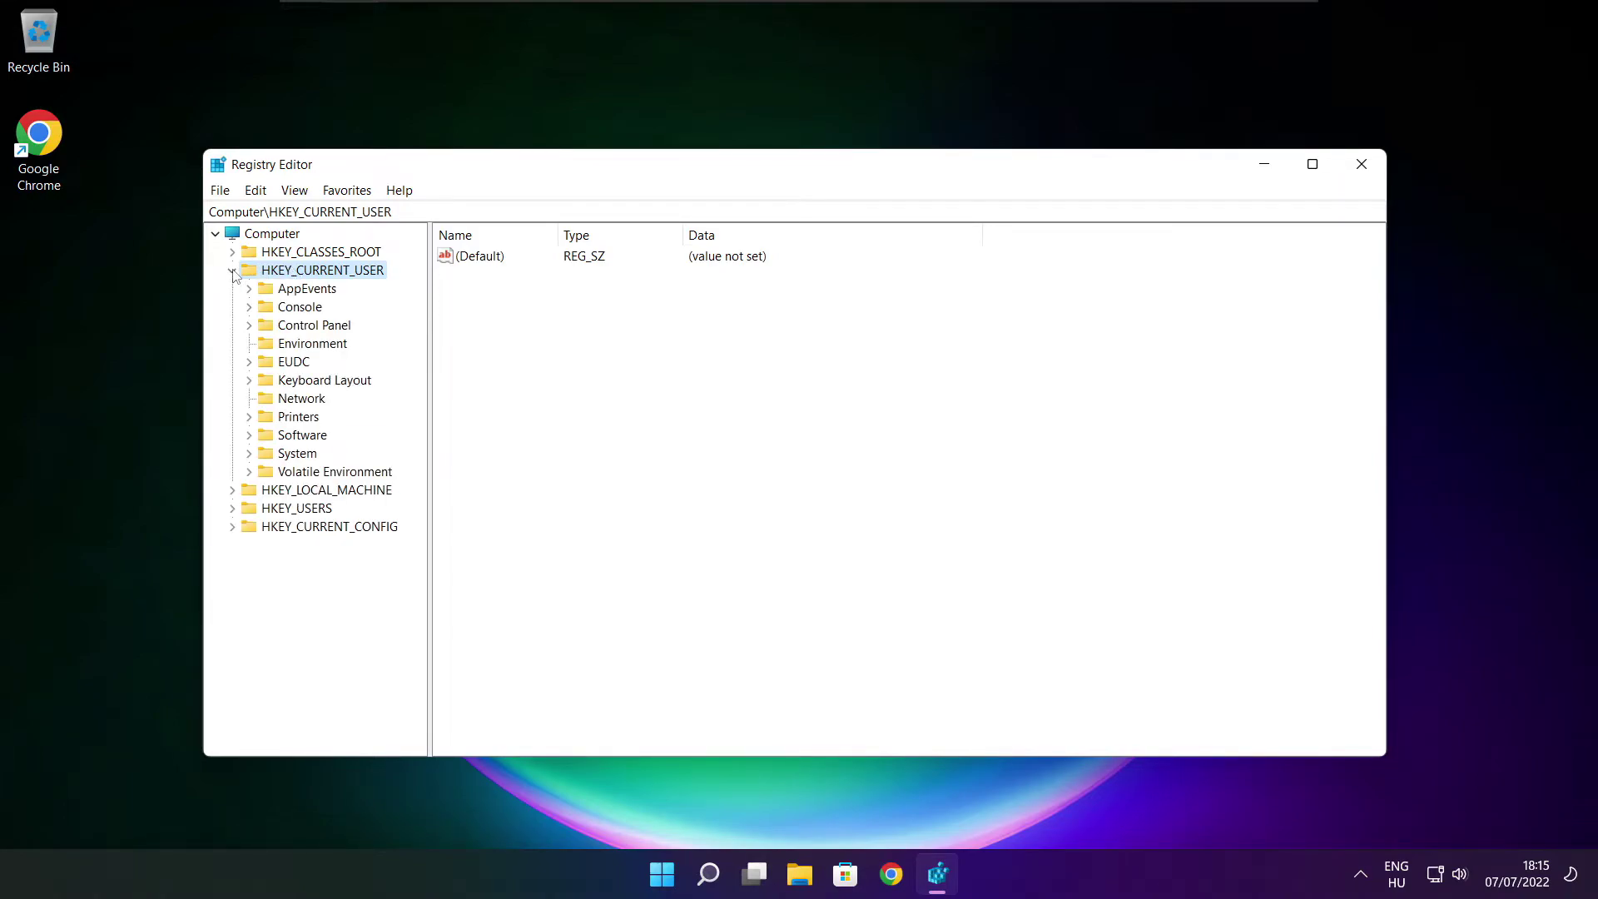
pyautogui.click(267, 459)
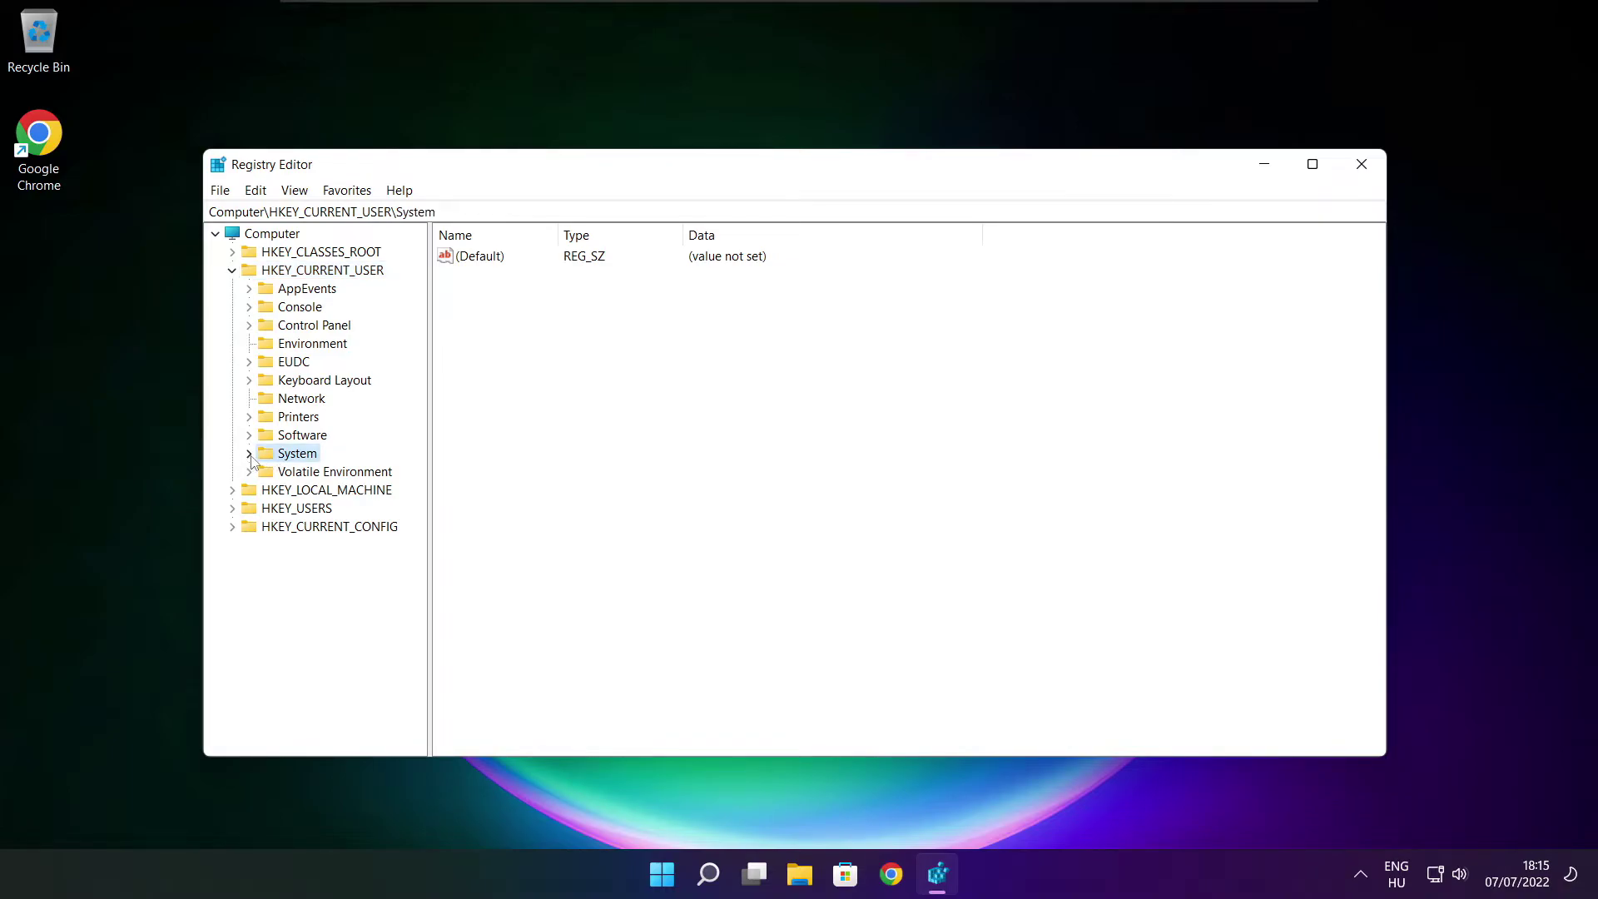
pyautogui.click(249, 454)
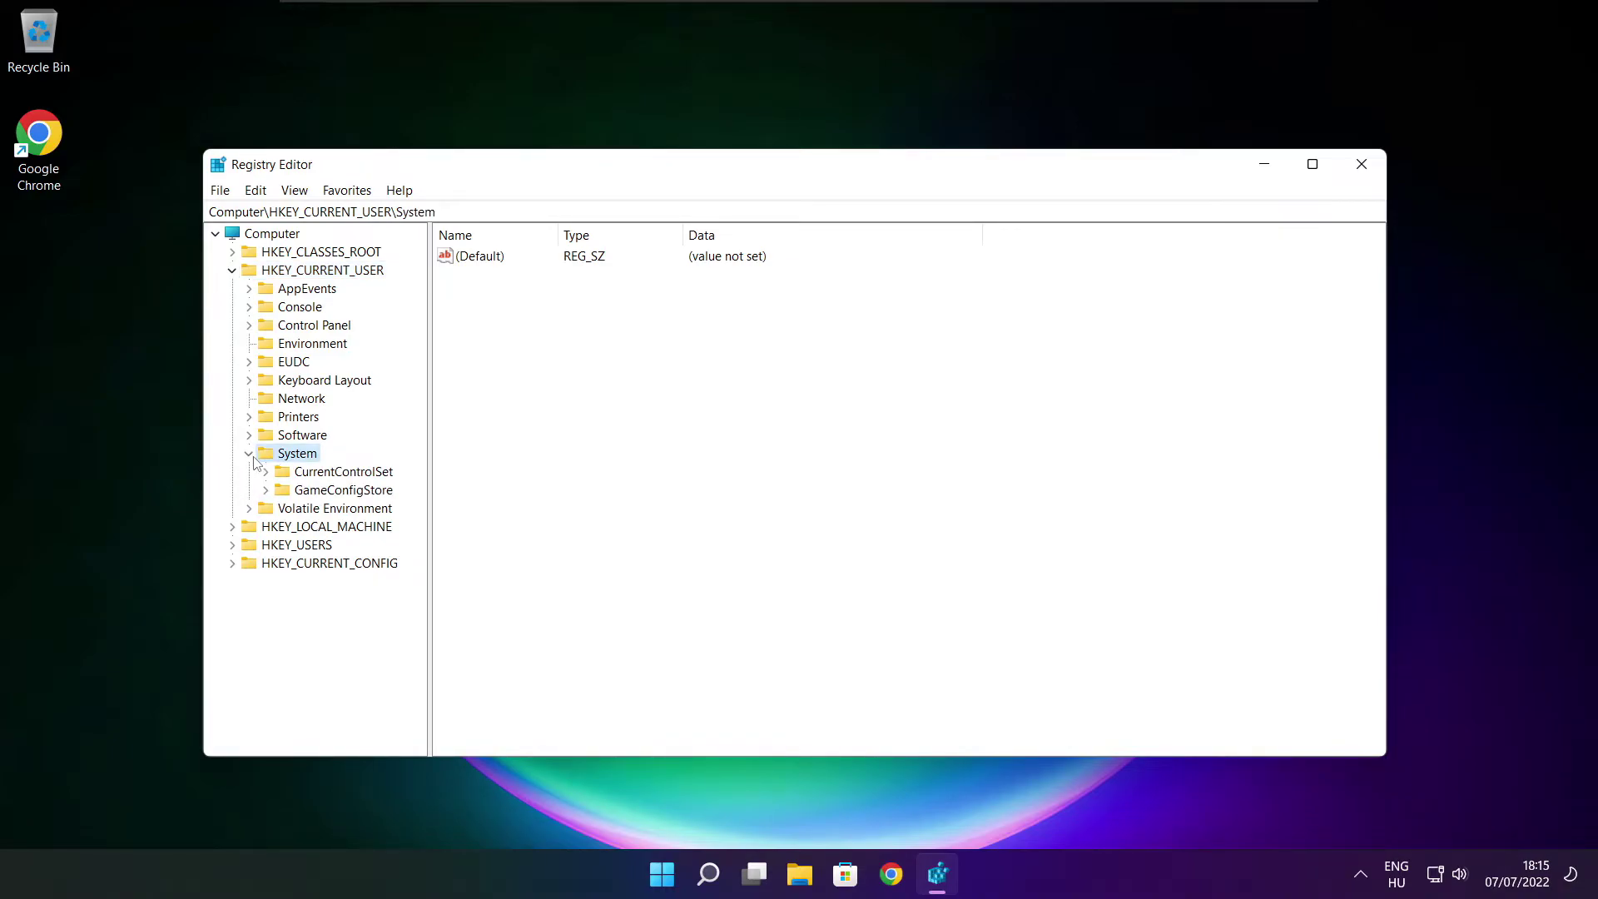
pyautogui.click(316, 496)
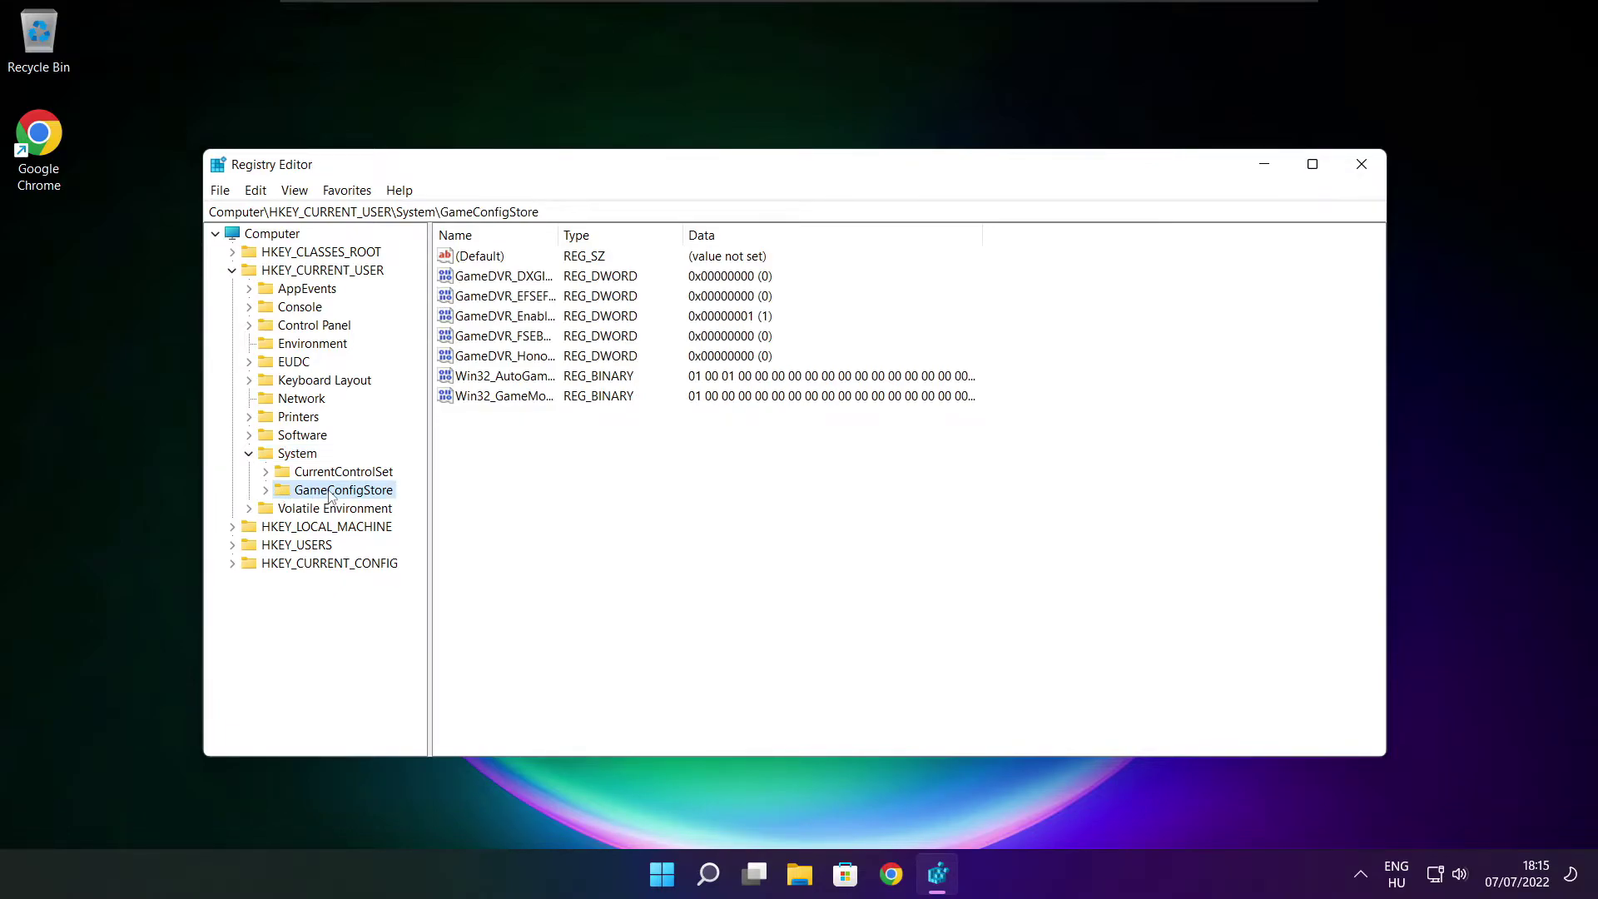
# Set the GameDVR_Enabled value data to 0.
pyautogui.moveTo(558, 230); pyautogui.dragTo(704, 227)
pyautogui.click(516, 319)
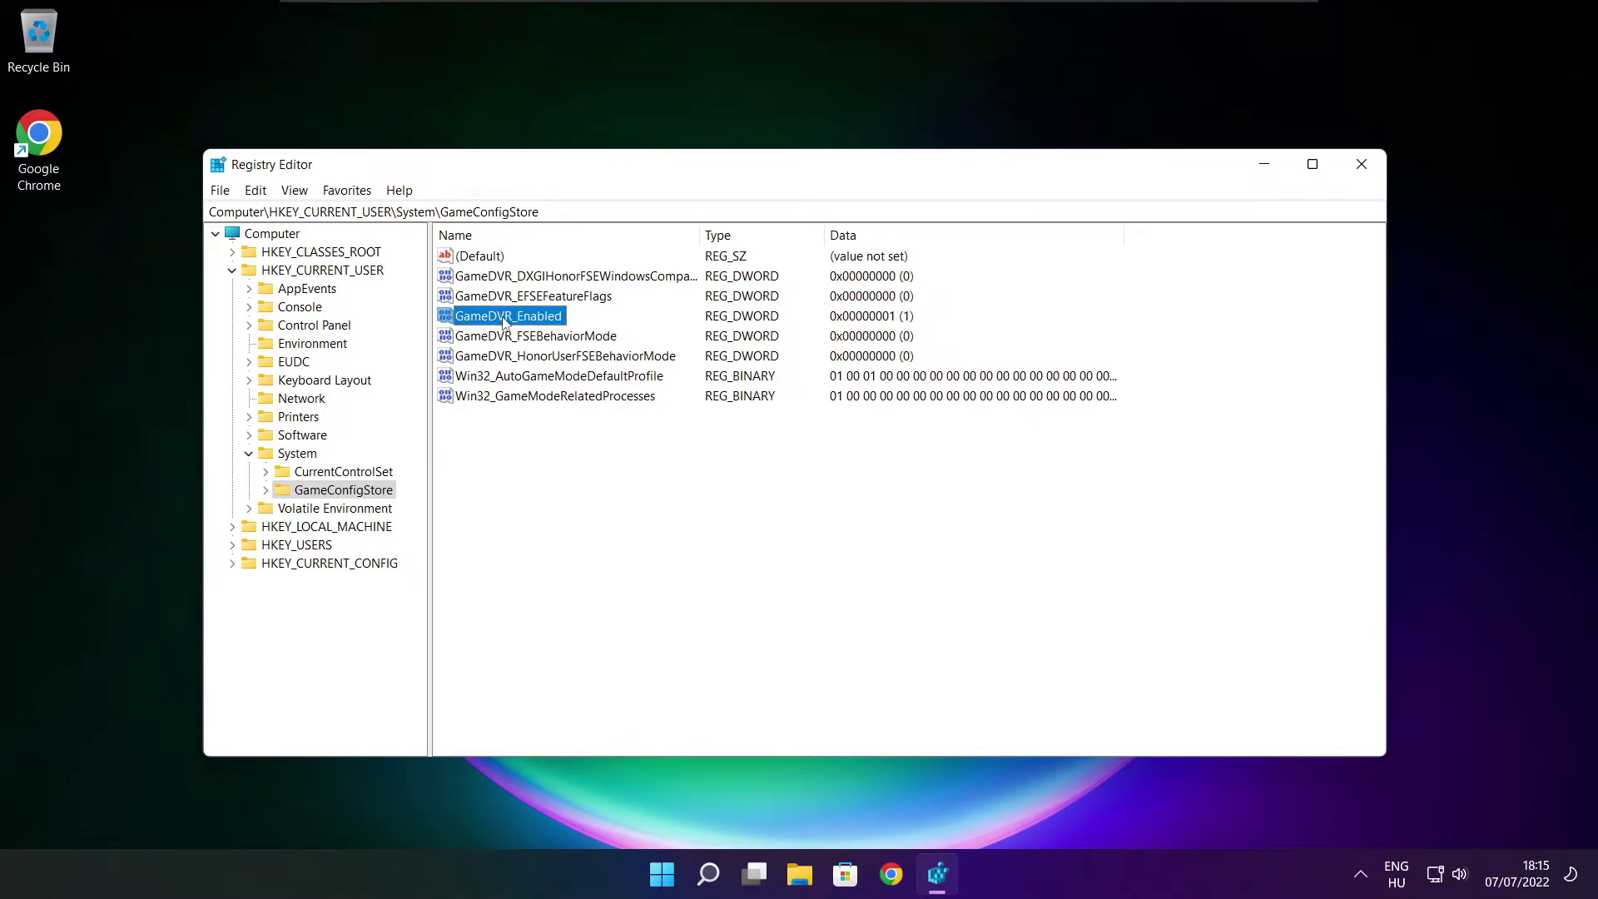
pyautogui.doubleClick(504, 319)
pyautogui.moveTo(469, 267); pyautogui.dragTo(840, 331)
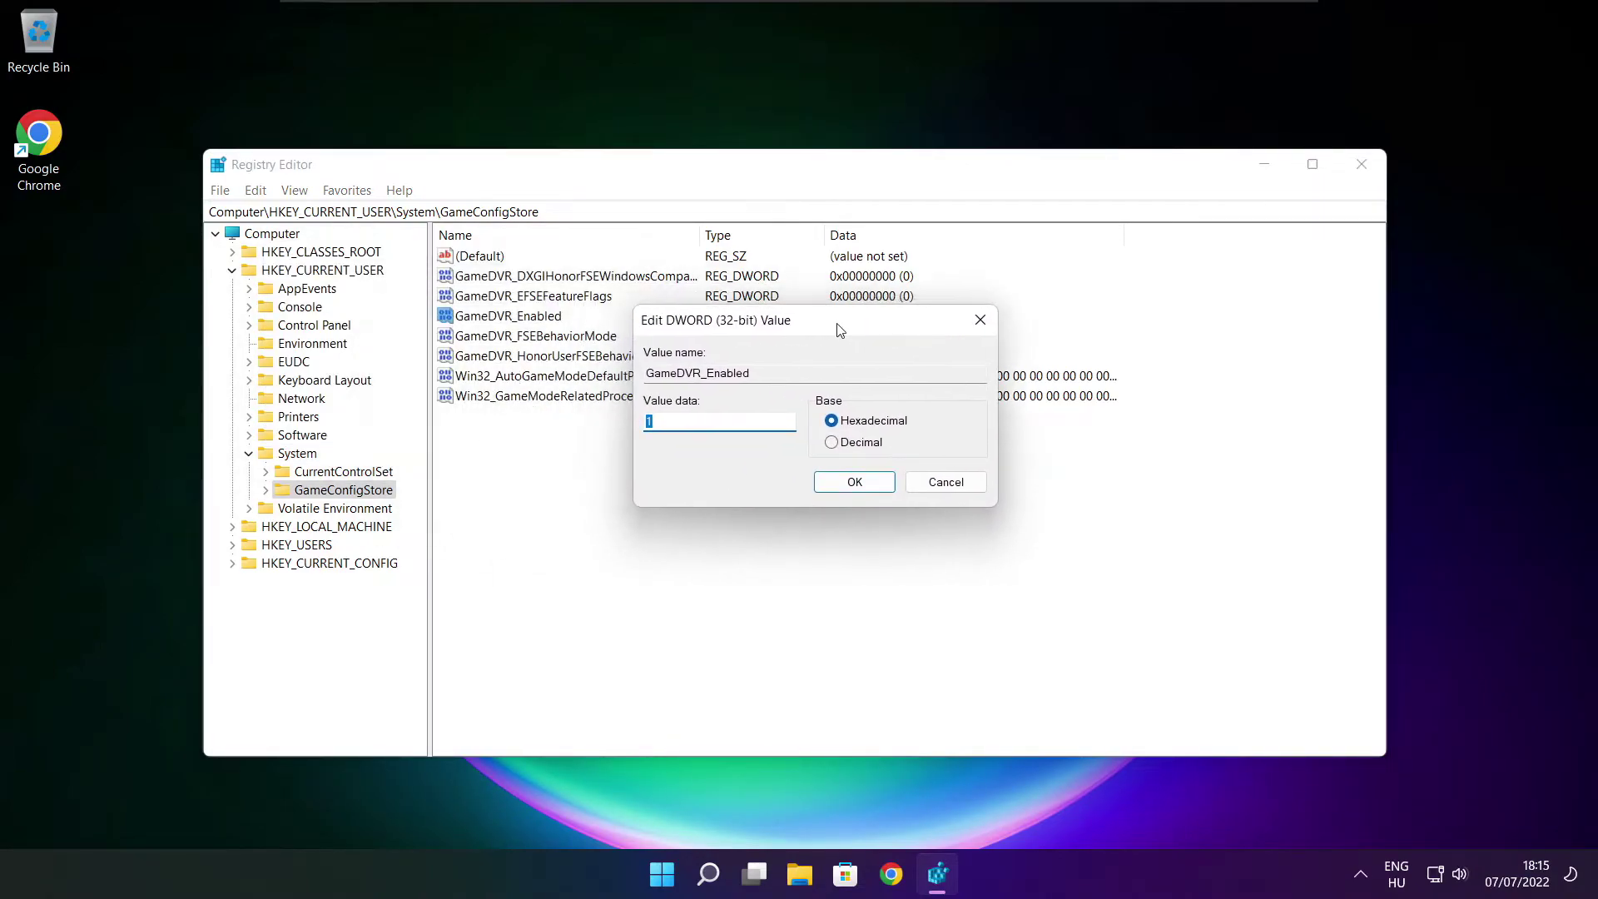
pyautogui.write('1')
pyautogui.click(857, 489)
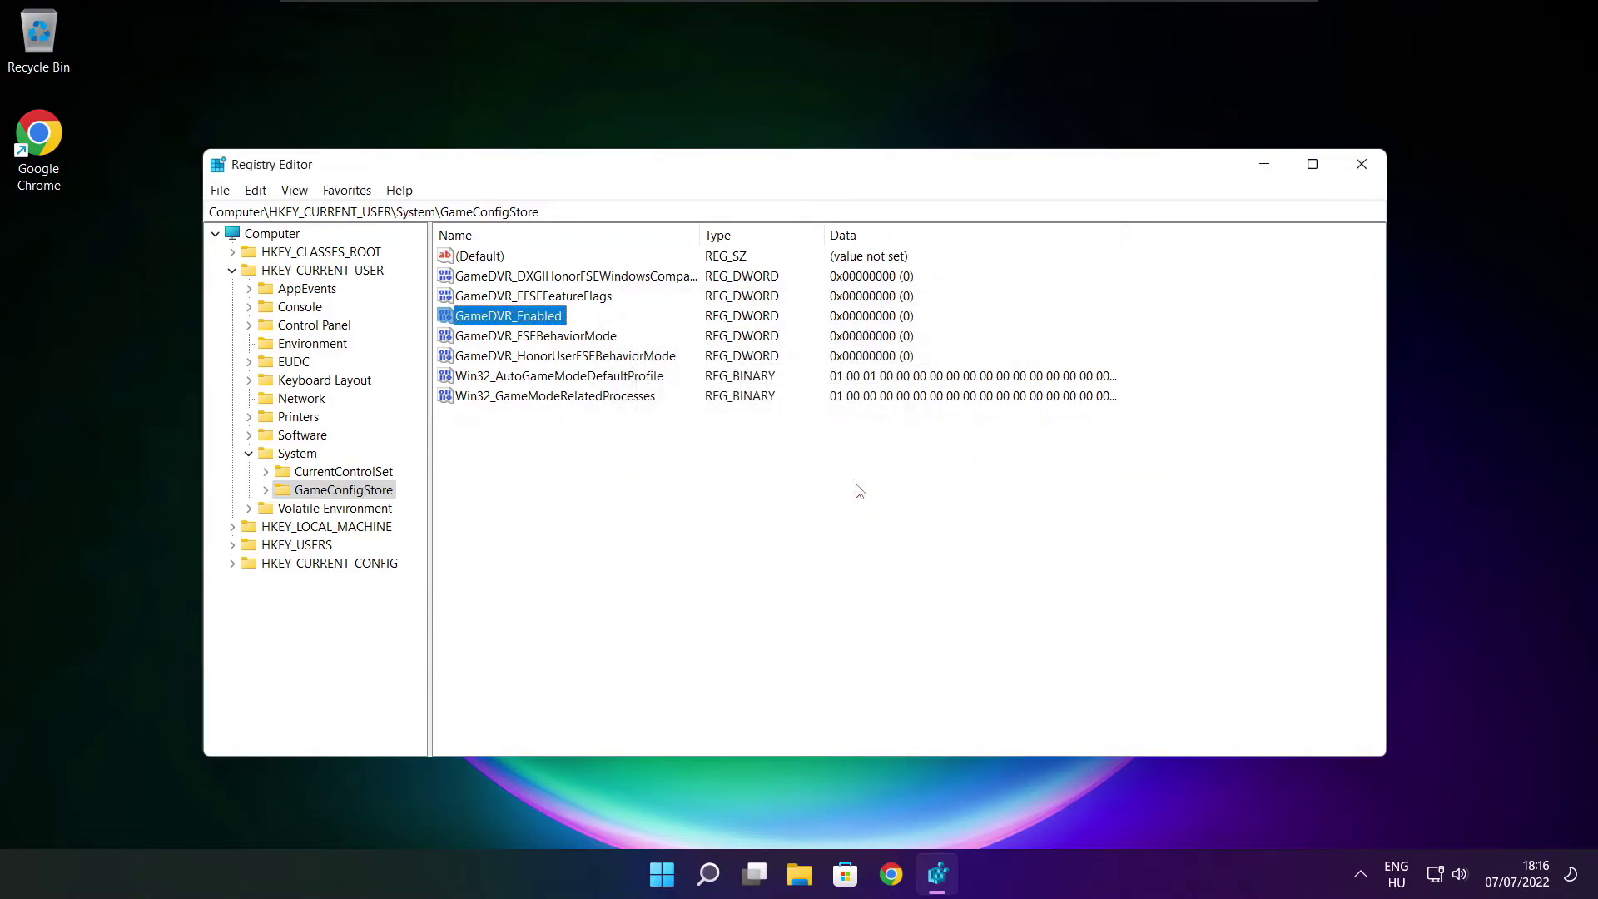
# Collapse HKEY_CURRENT_USER and expand HKEY_LOCAL_MACHINE\SOFTWARE\Microsoft.
pyautogui.click(233, 273)
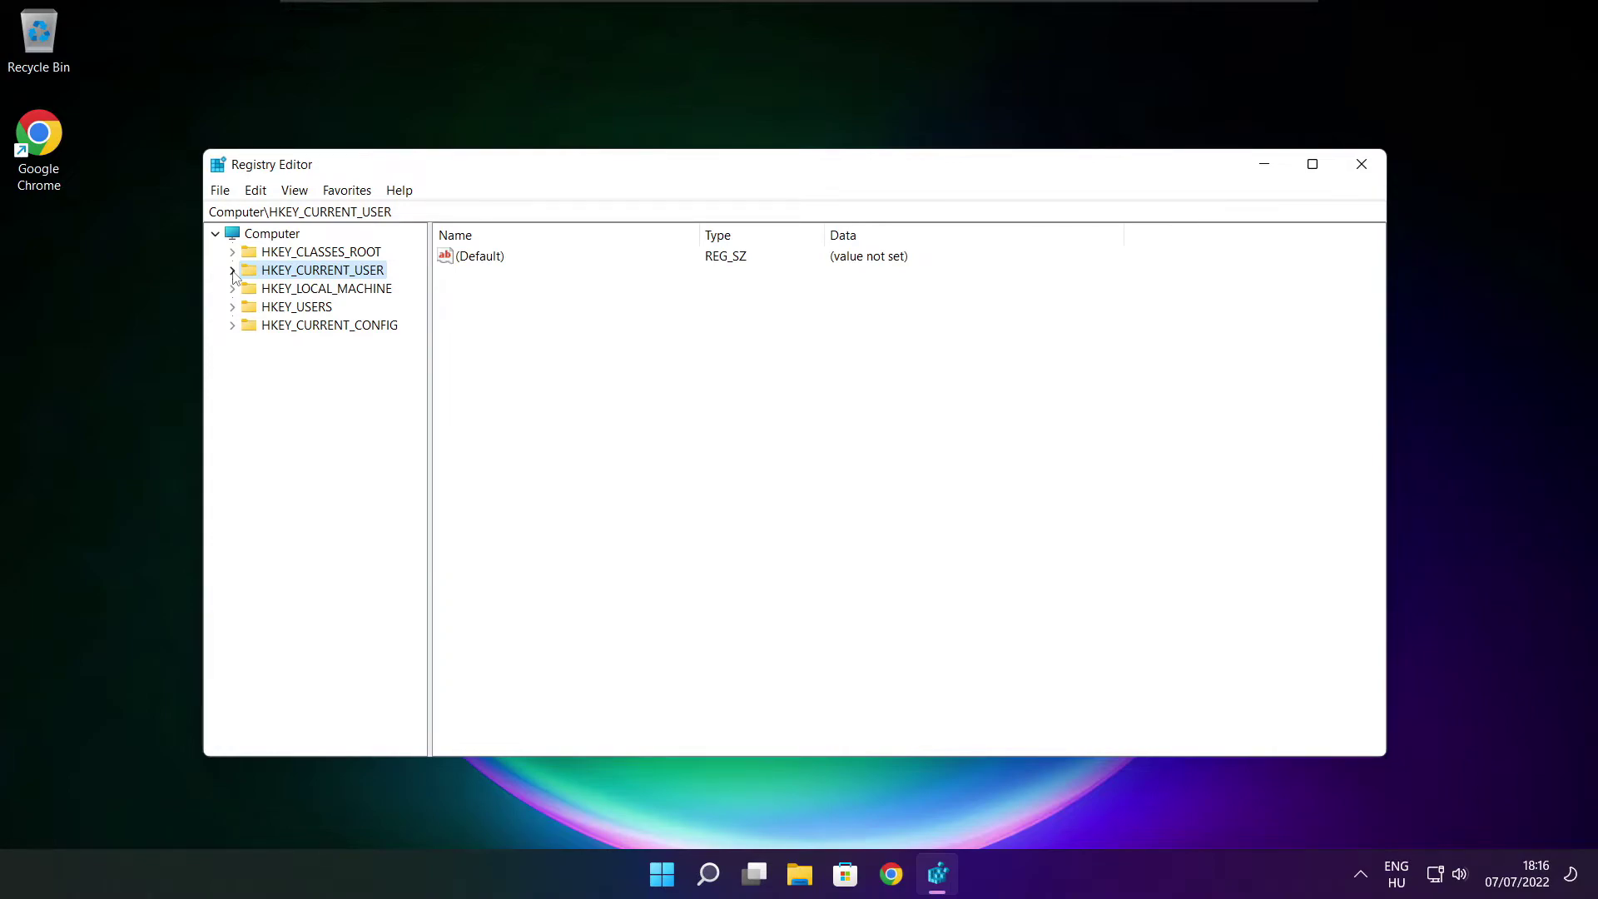
pyautogui.click(267, 291)
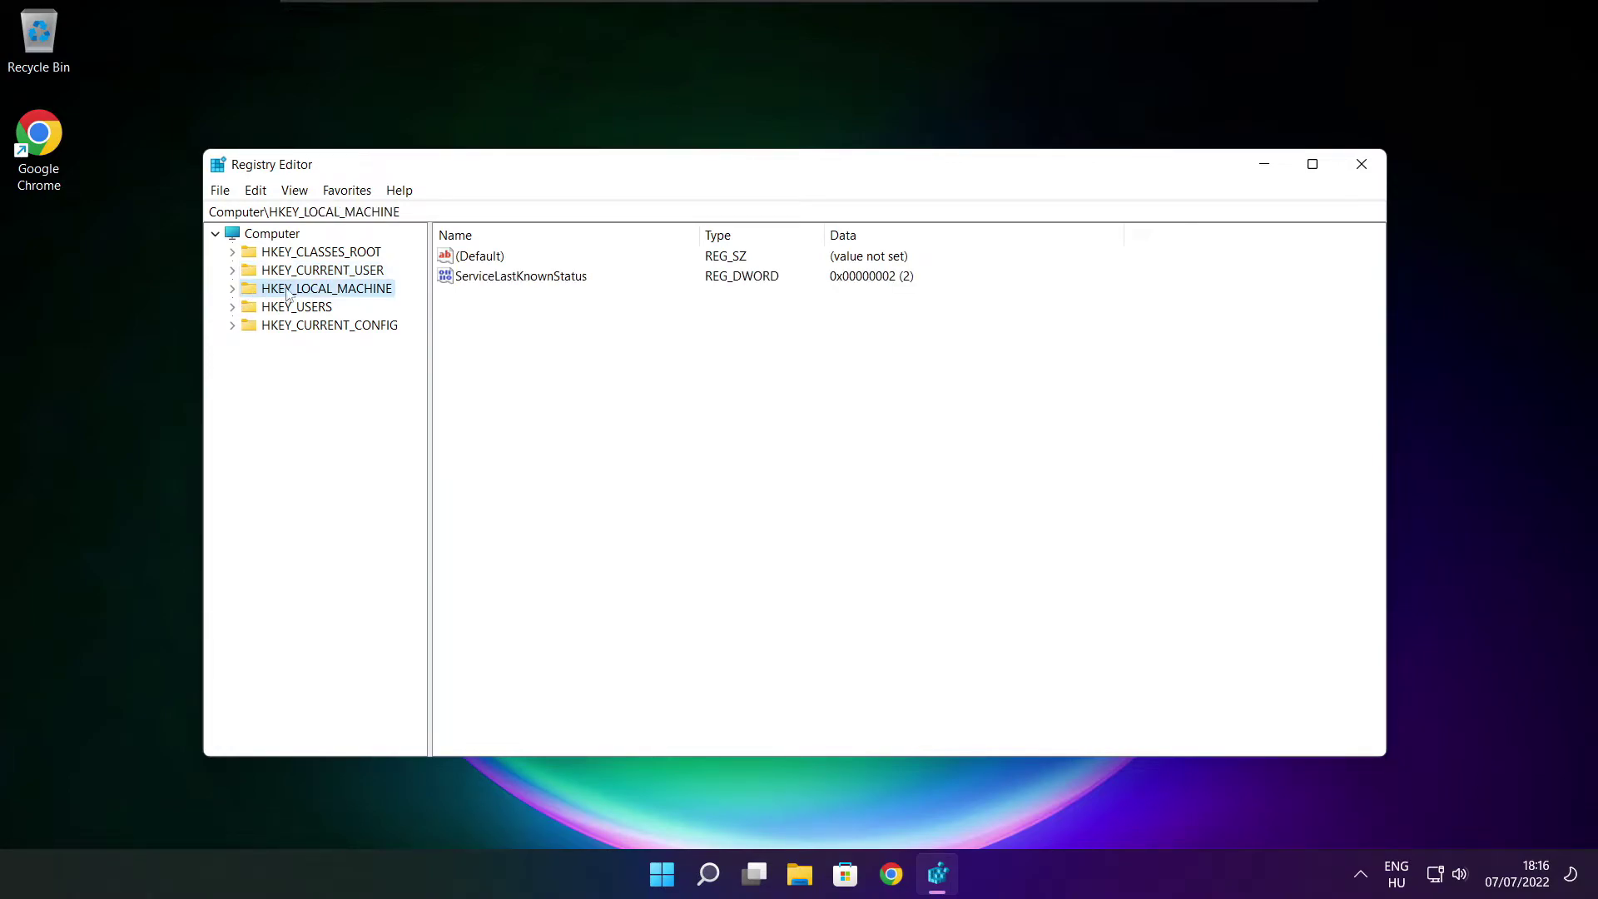
pyautogui.click(233, 290)
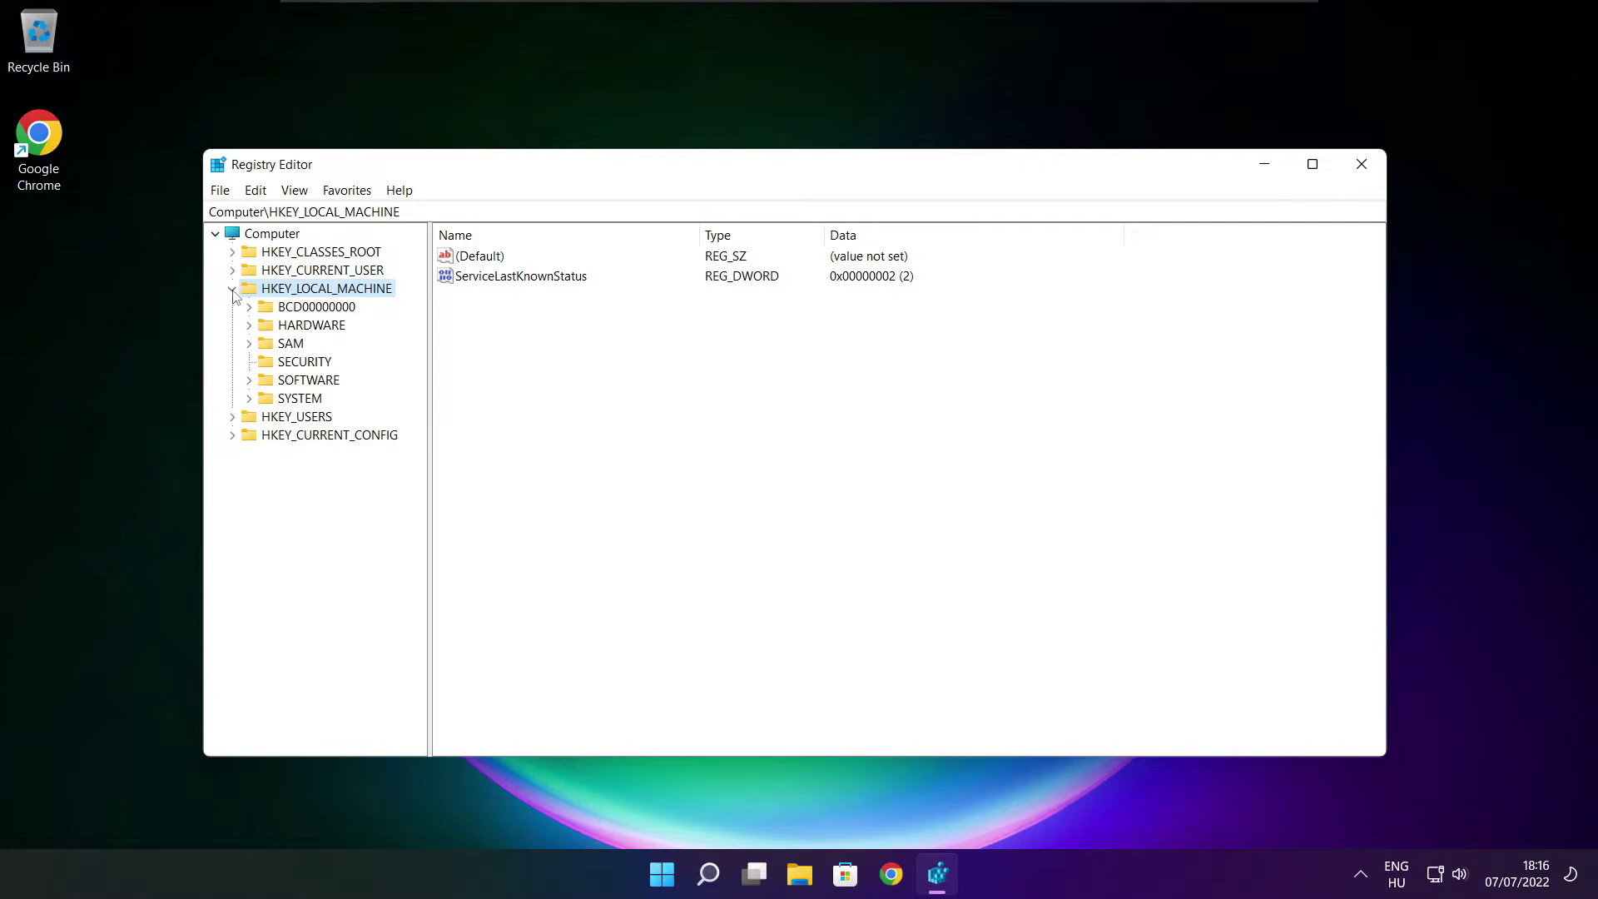
pyautogui.click(283, 381)
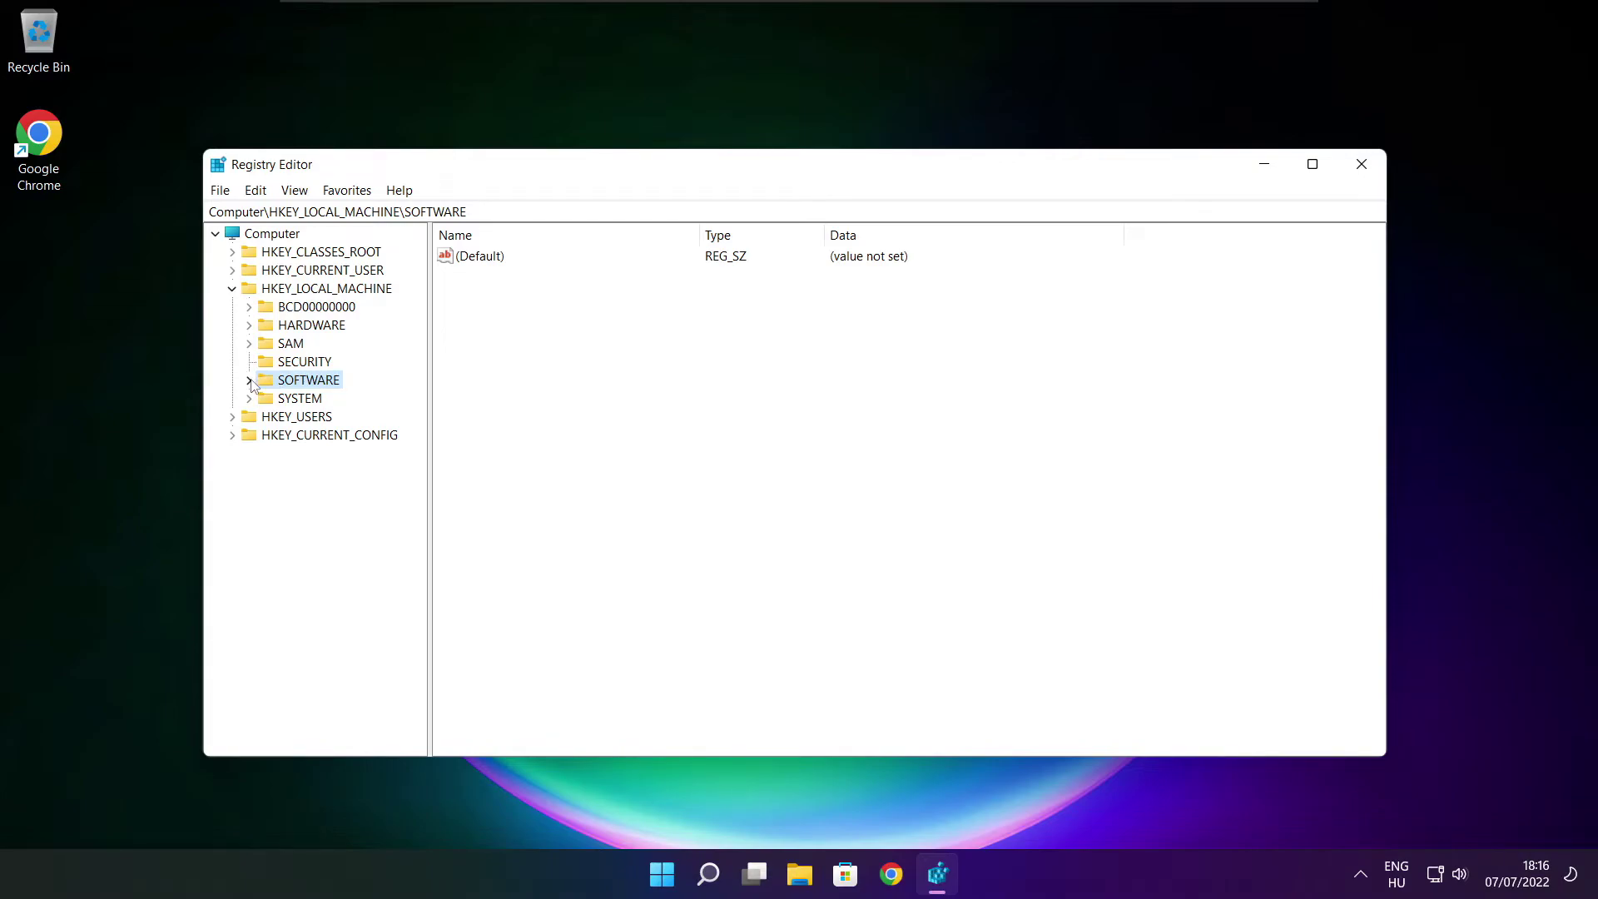
pyautogui.click(249, 380)
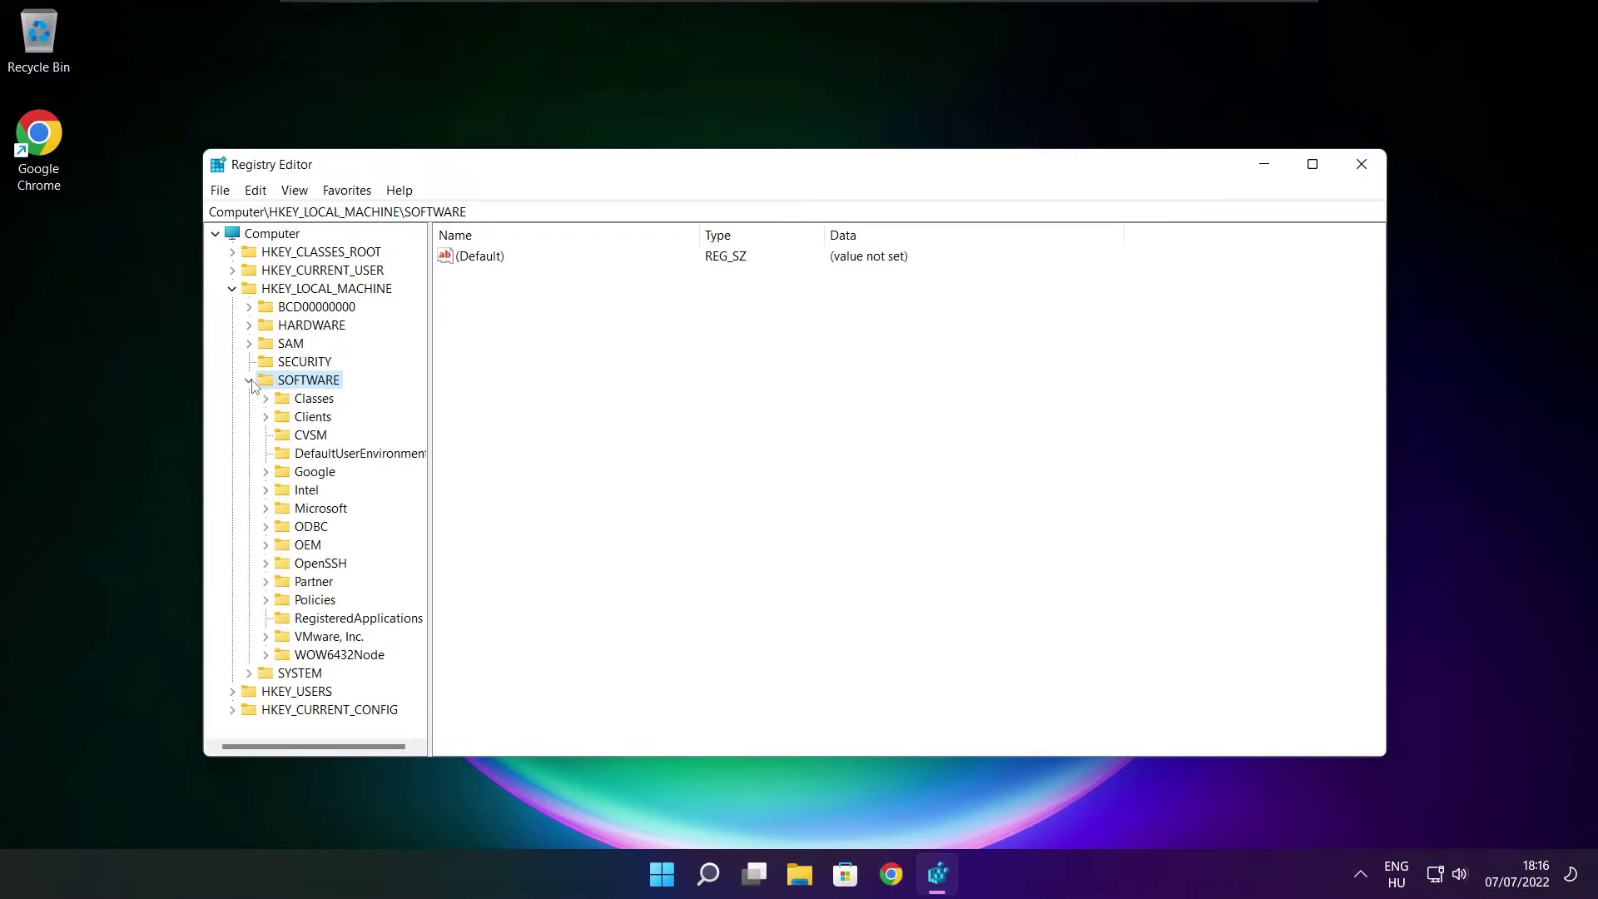
pyautogui.click(274, 511)
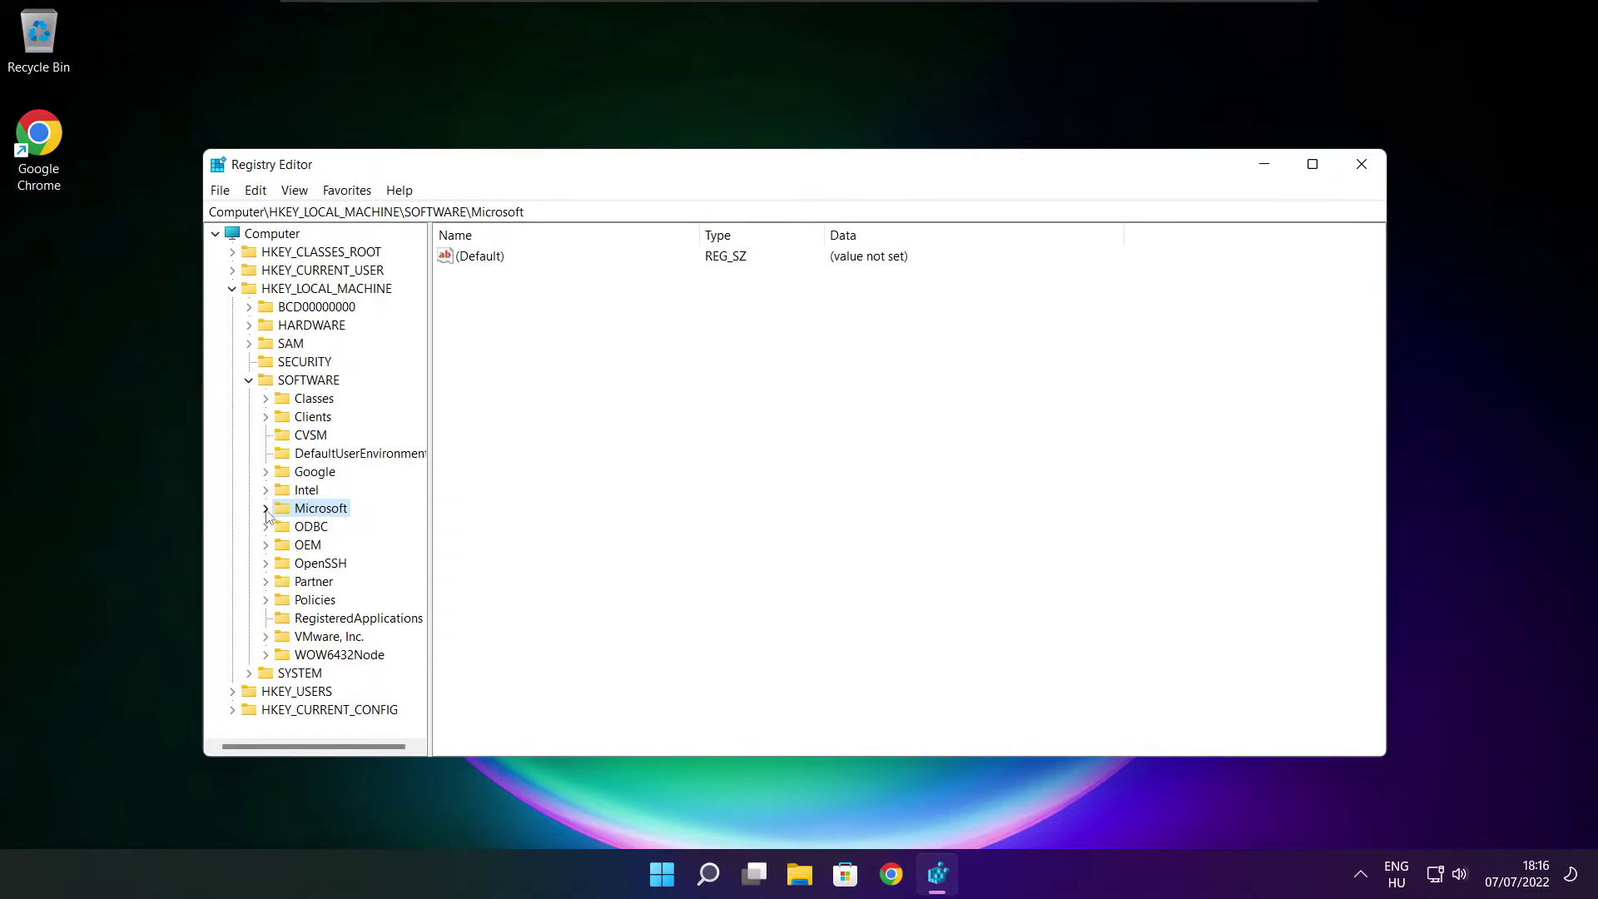
pyautogui.click(266, 509)
# Expand PolicyManager\default, widen the tree pane, and open the ApplicationManagement key.
pyautogui.scroll(-19, 327, 498)
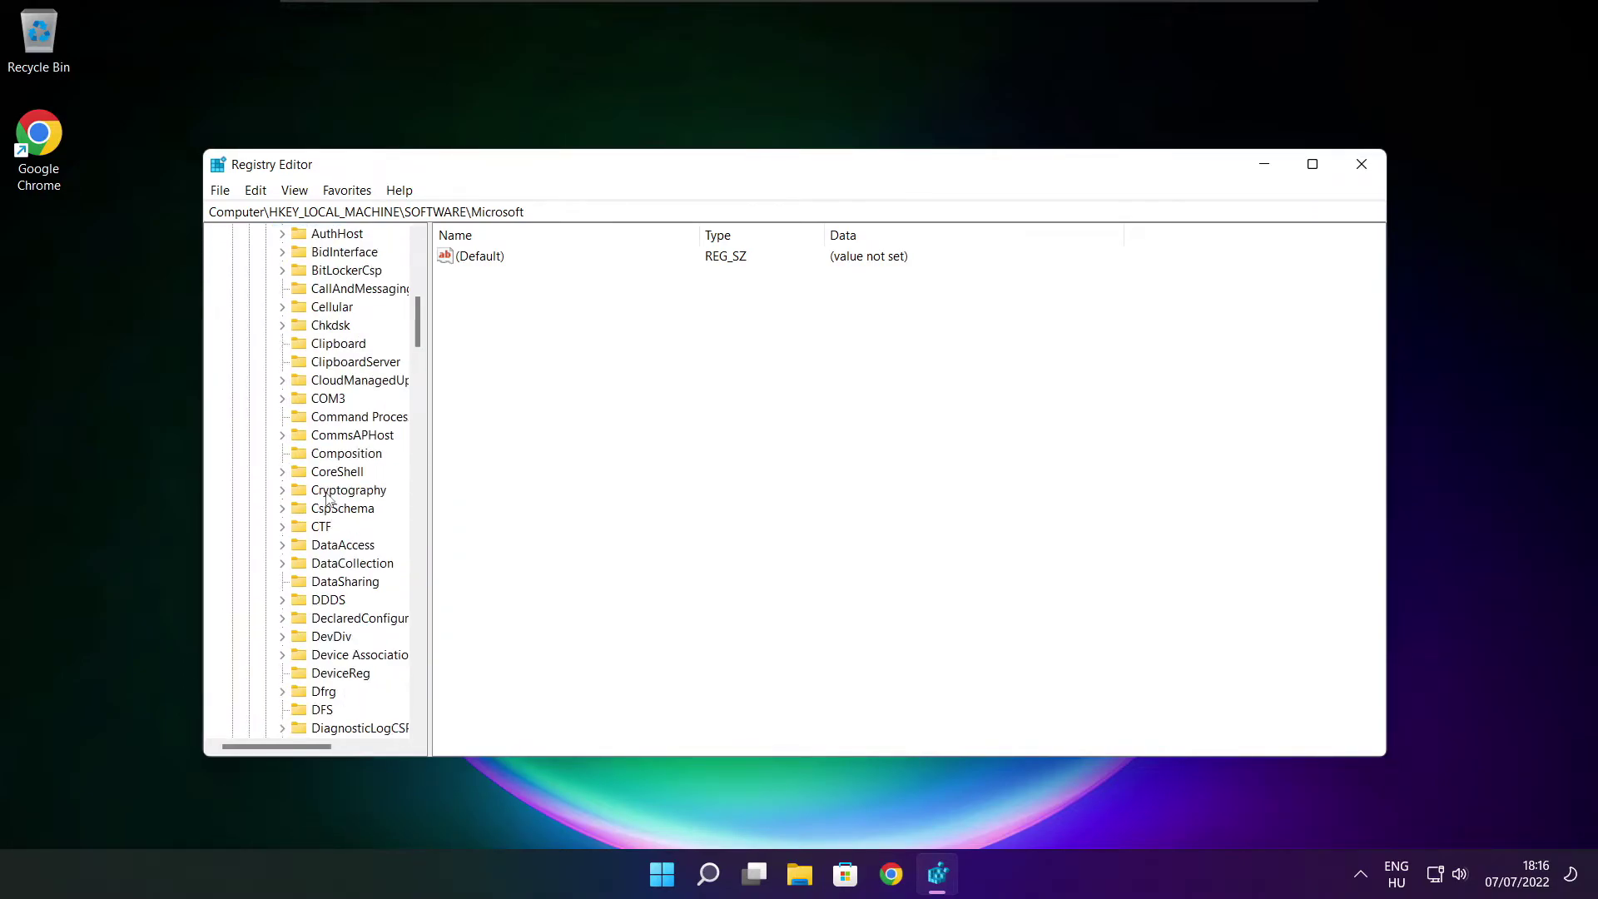
pyautogui.scroll(-20, 327, 498)
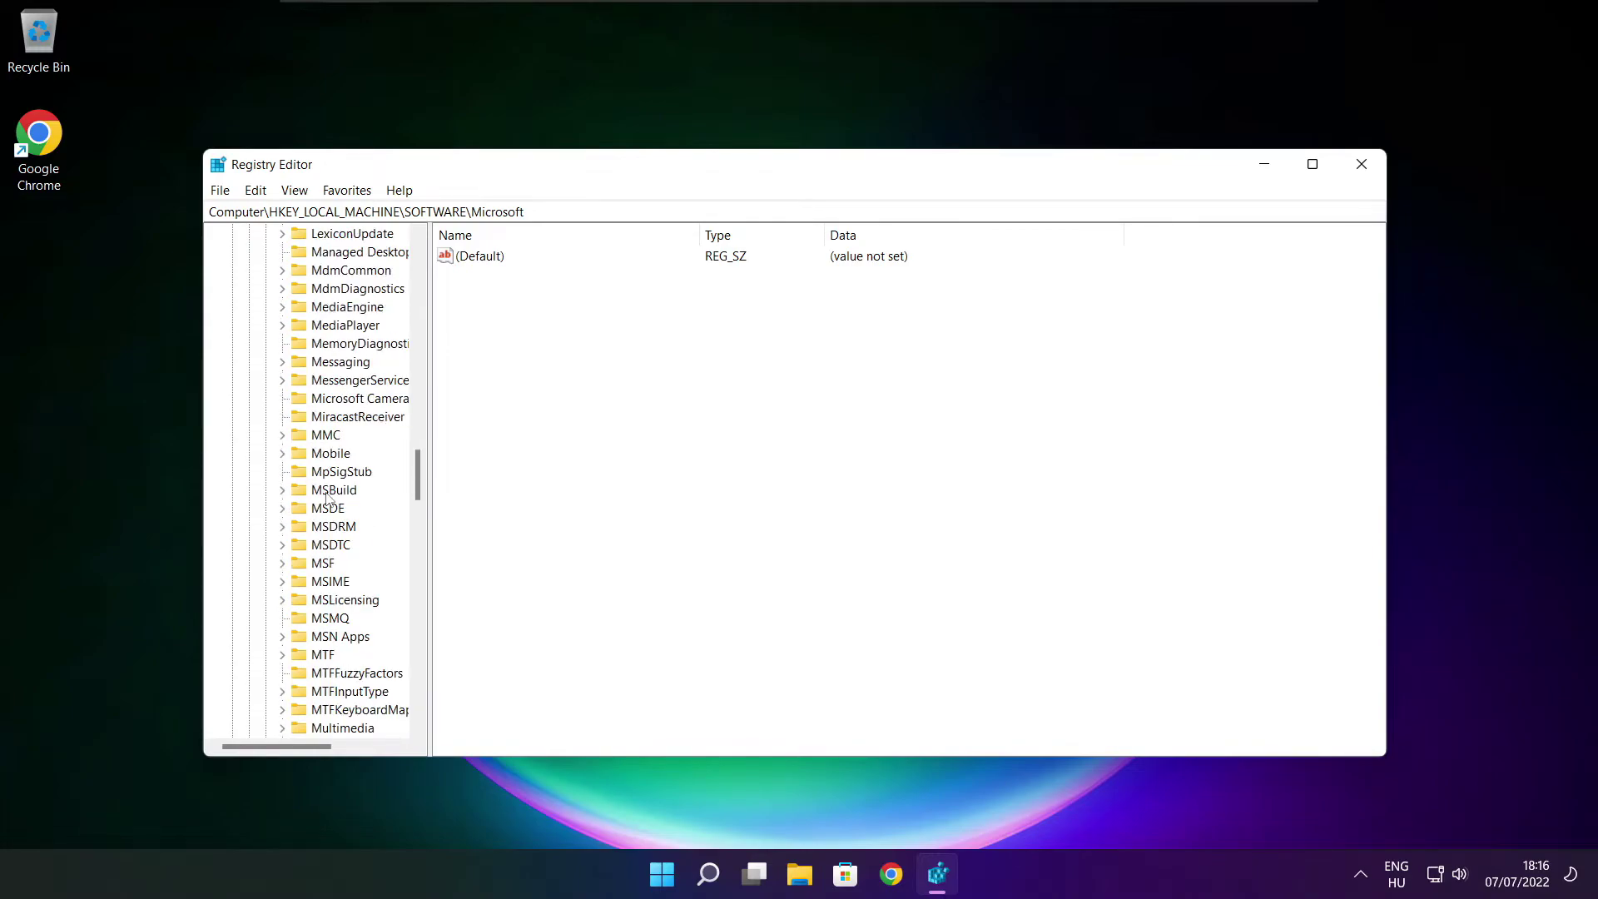
pyautogui.scroll(-1, 327, 498)
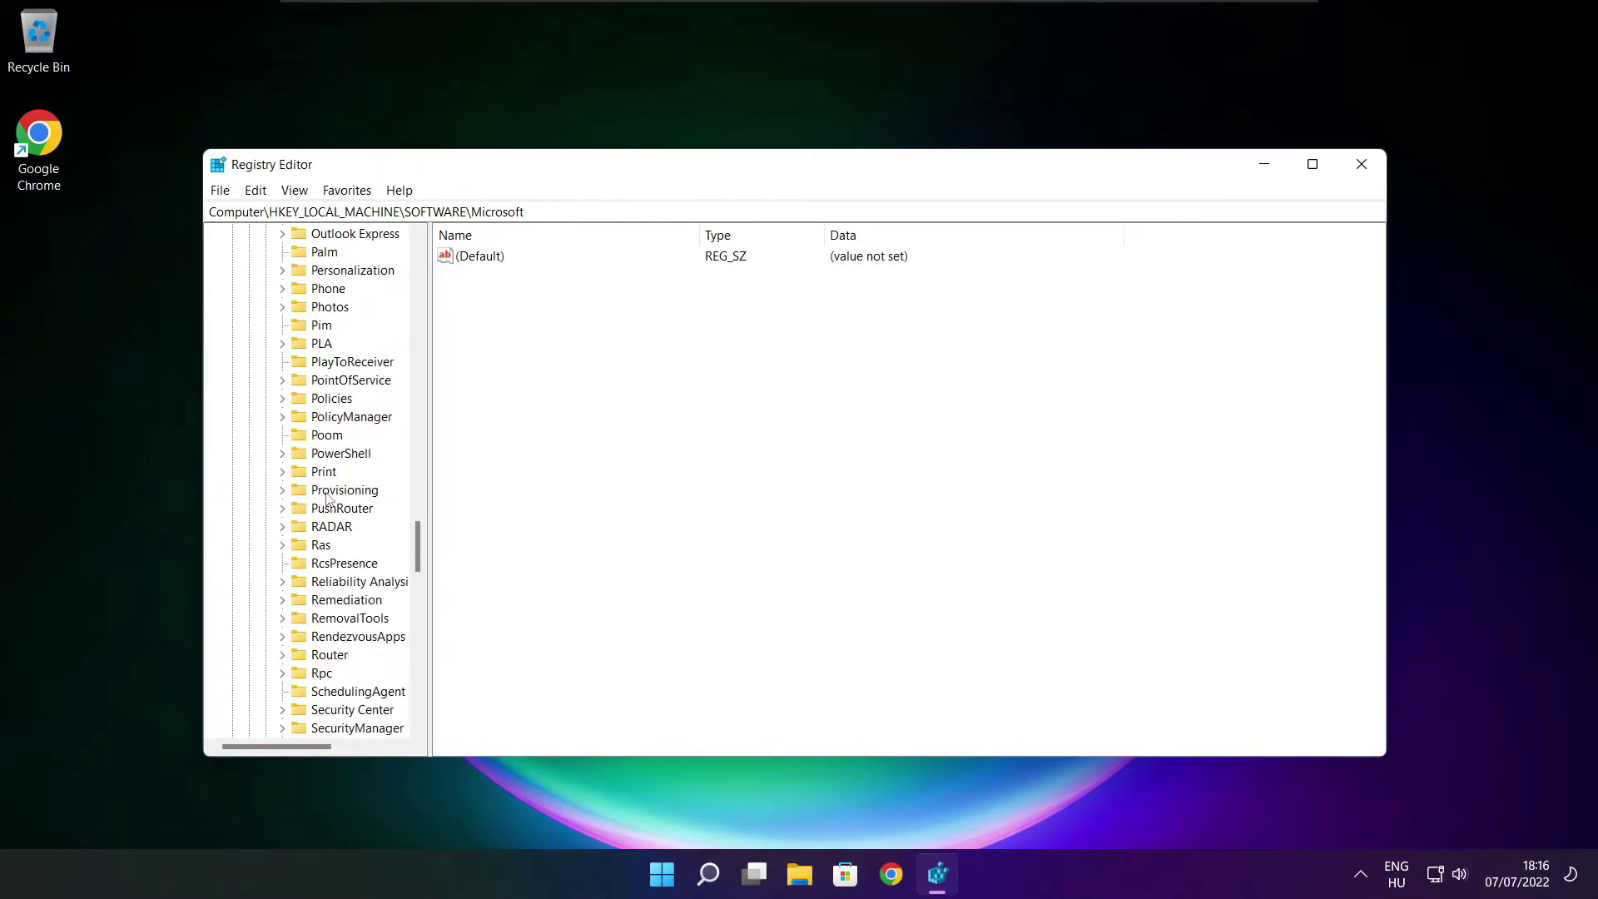
pyautogui.scroll(1, 328, 467)
pyautogui.click(332, 475)
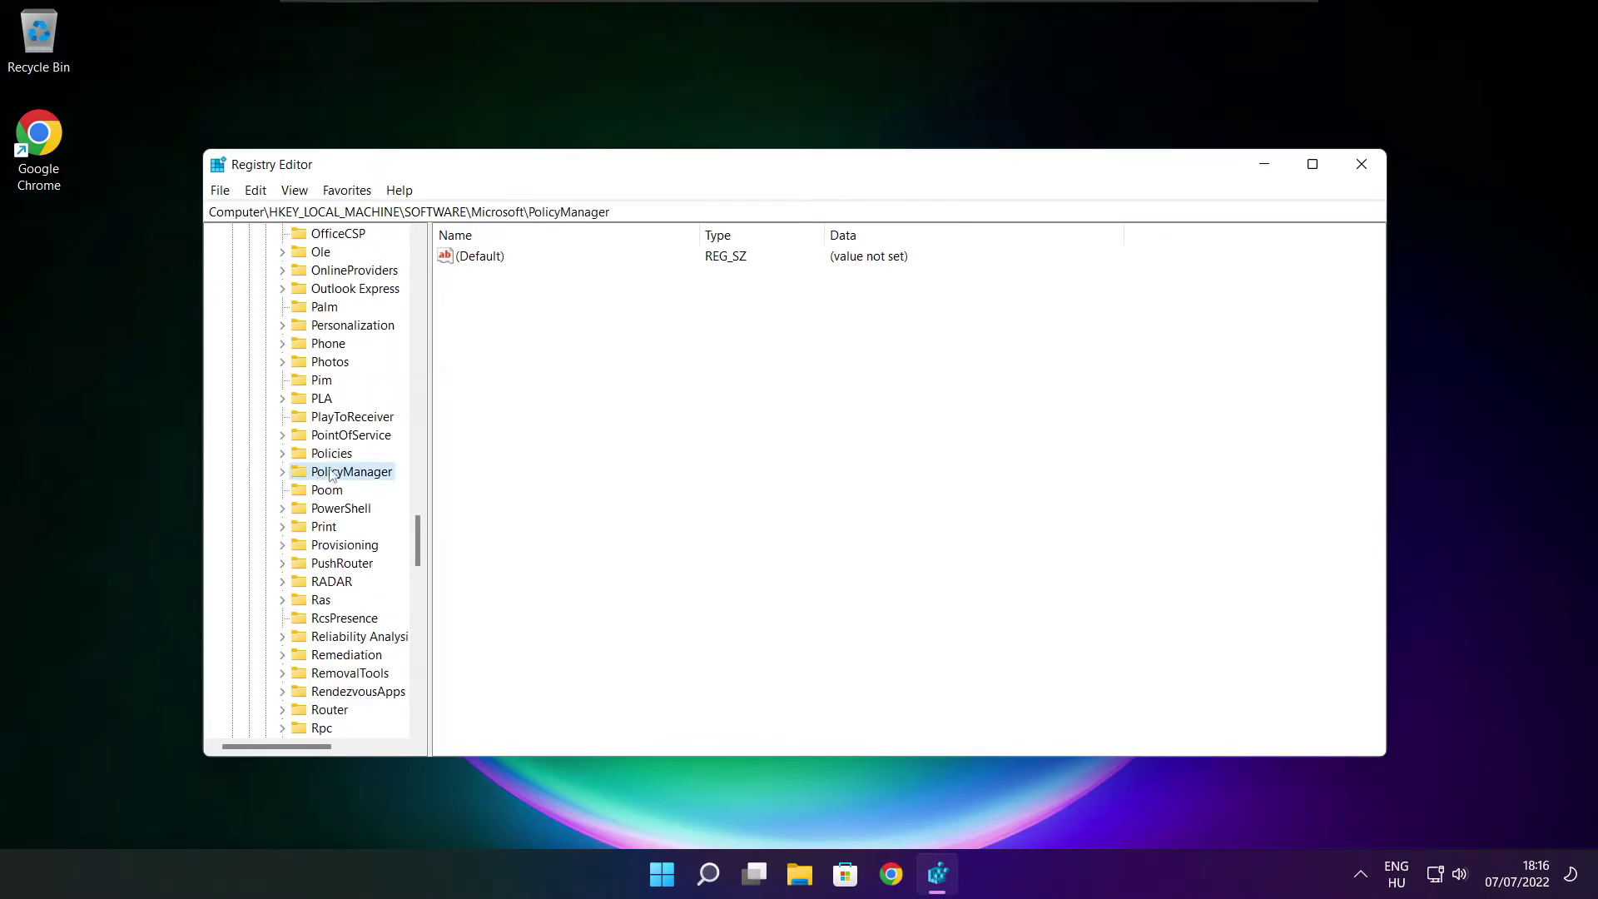
pyautogui.click(281, 473)
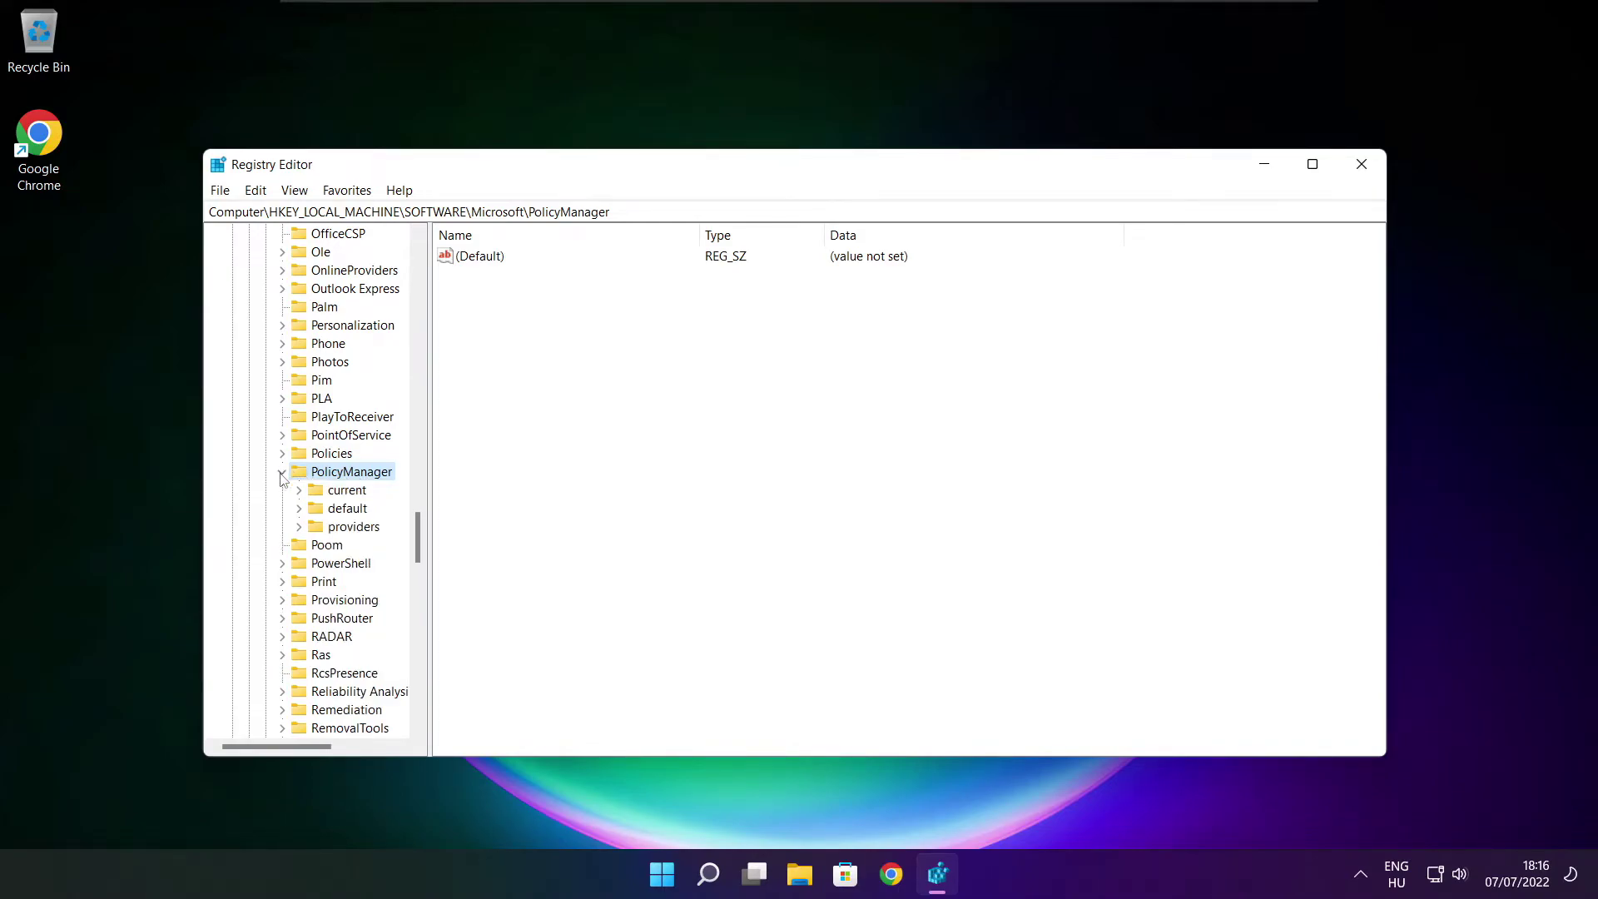
pyautogui.click(345, 509)
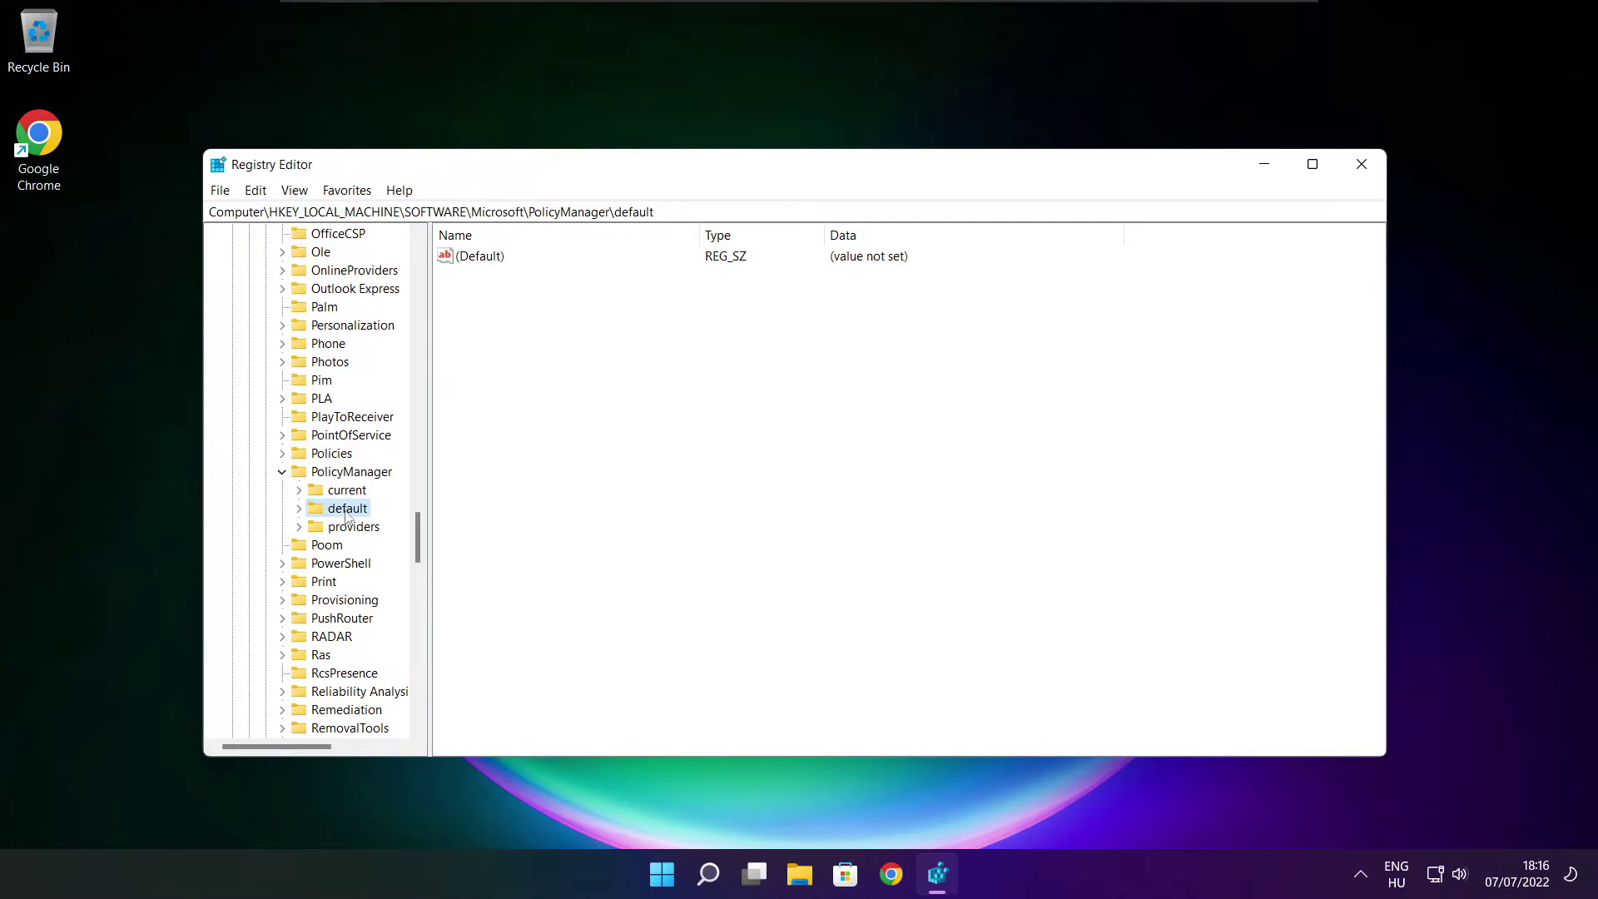
pyautogui.click(299, 509)
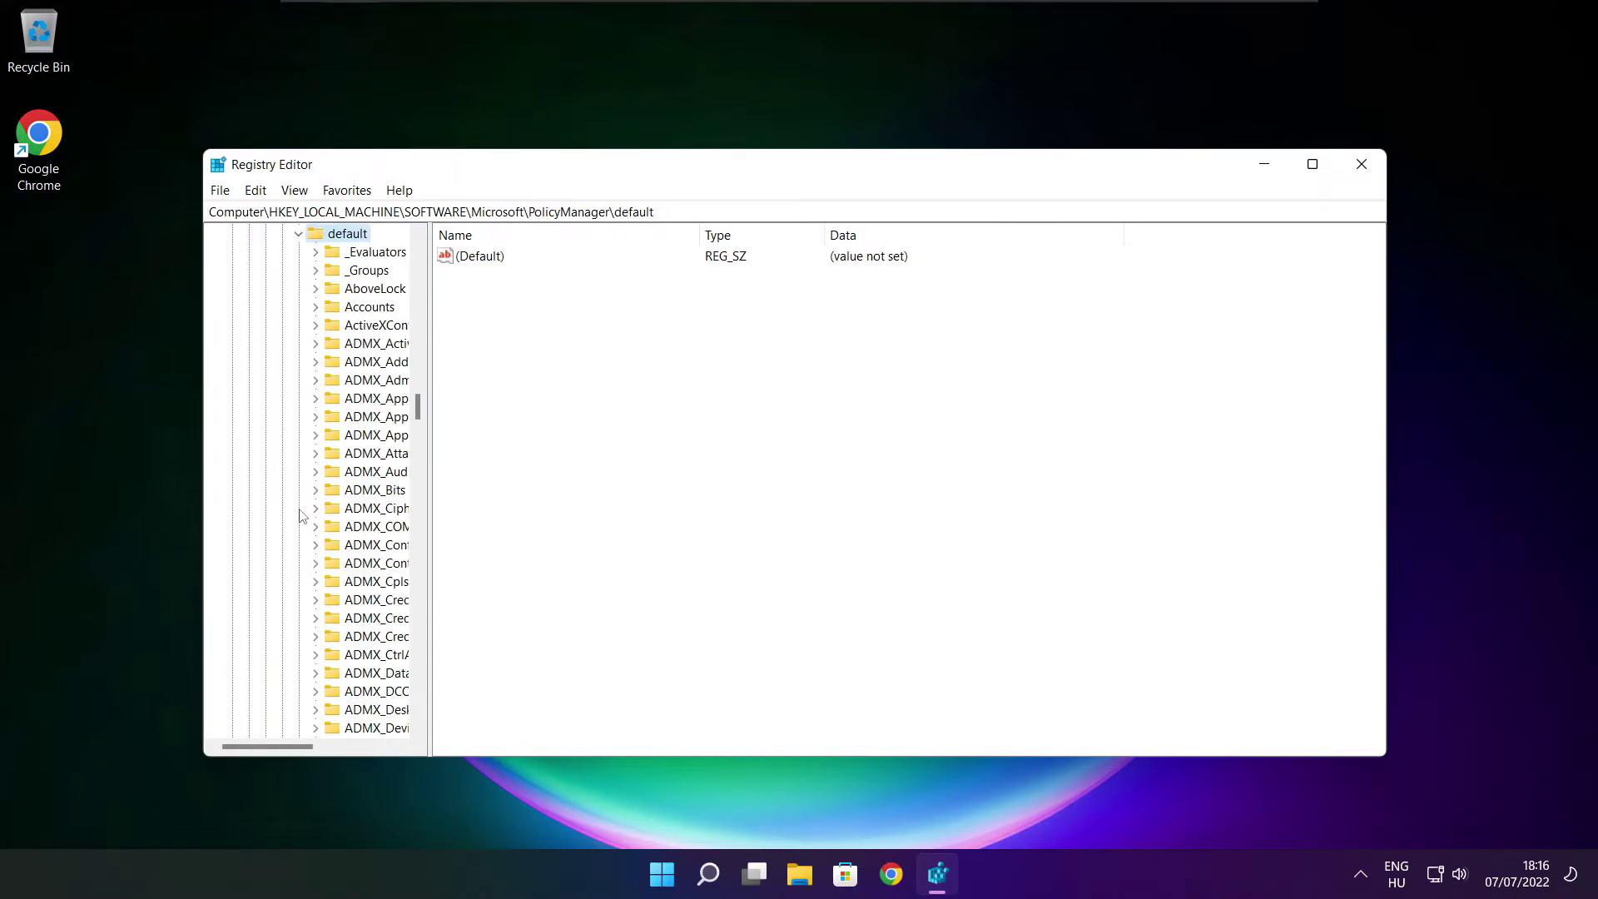
pyautogui.scroll(-20, 371, 366)
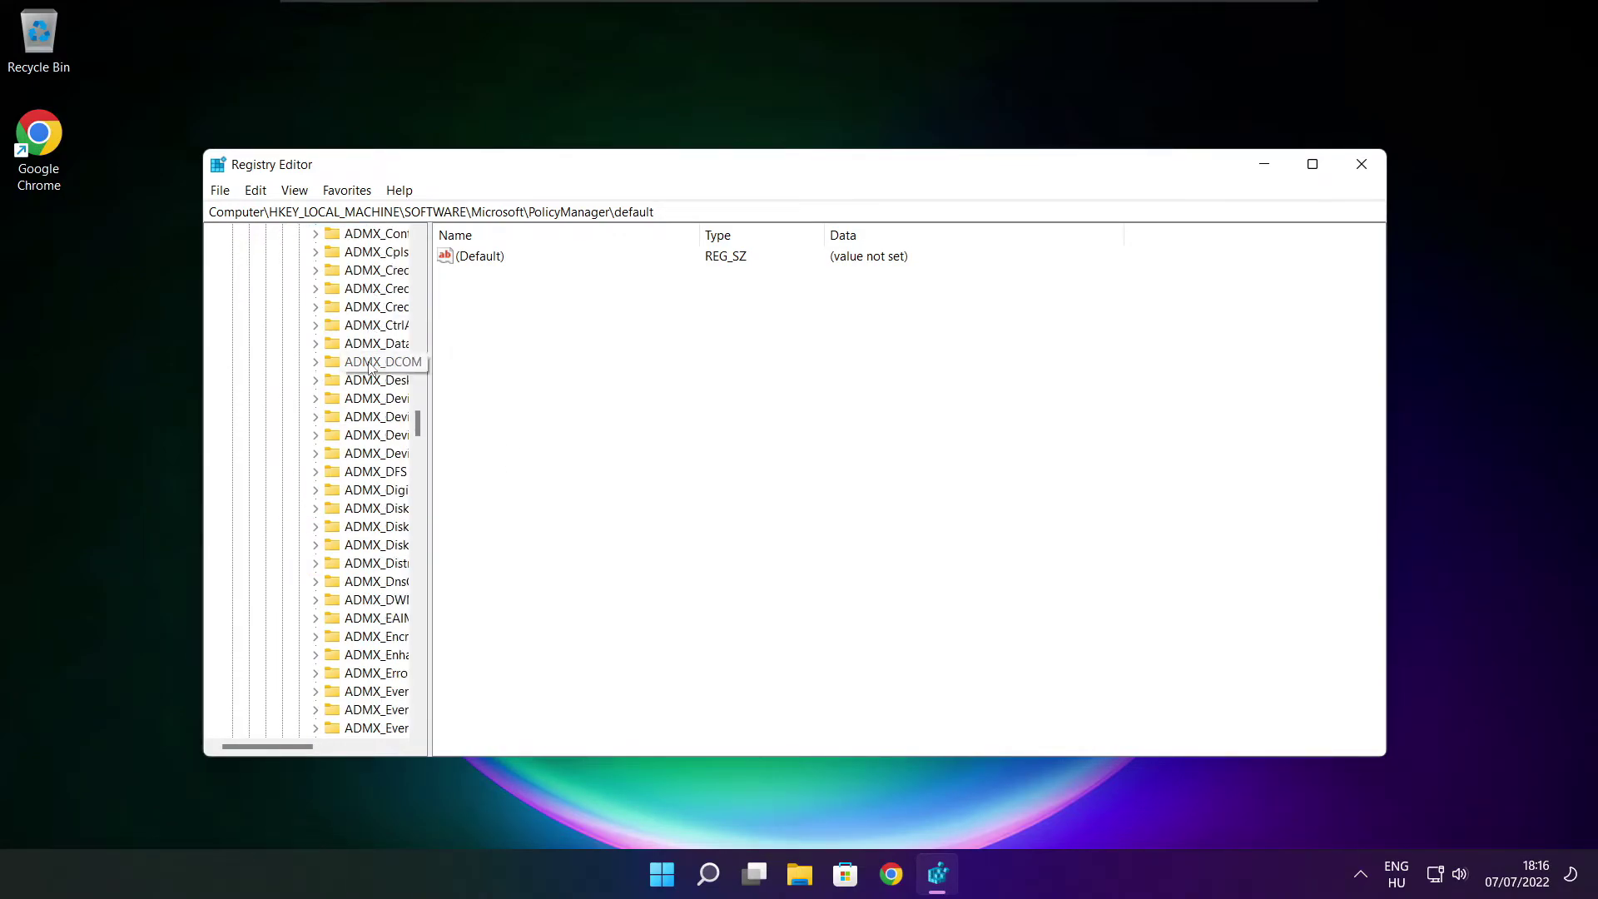
pyautogui.scroll(-18, 371, 366)
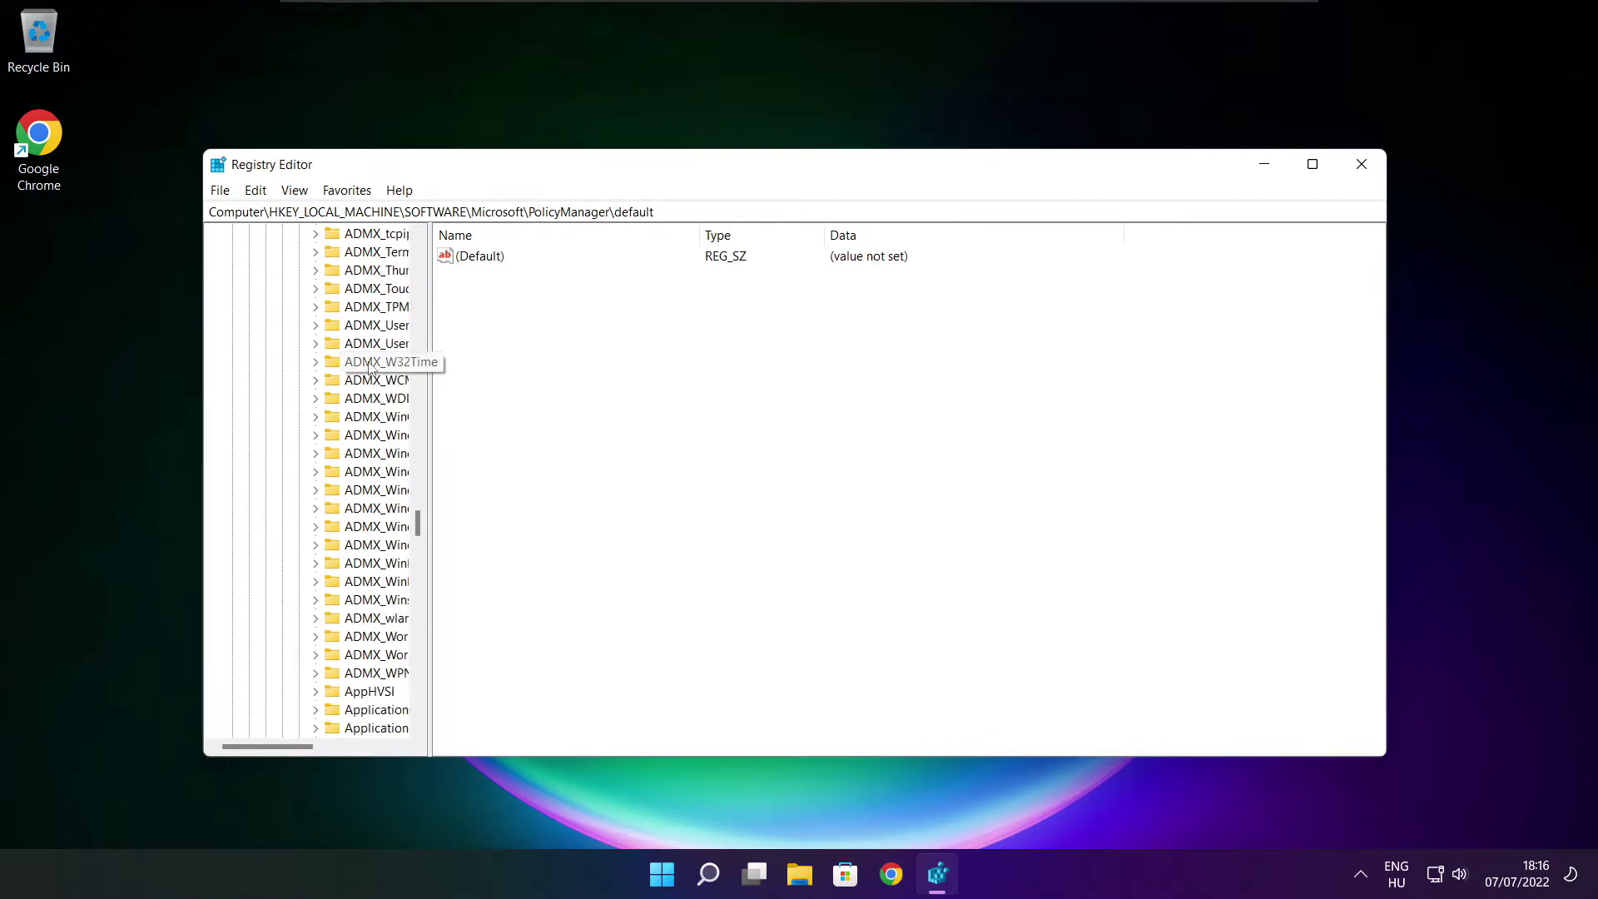
pyautogui.moveTo(429, 363); pyautogui.dragTo(530, 364)
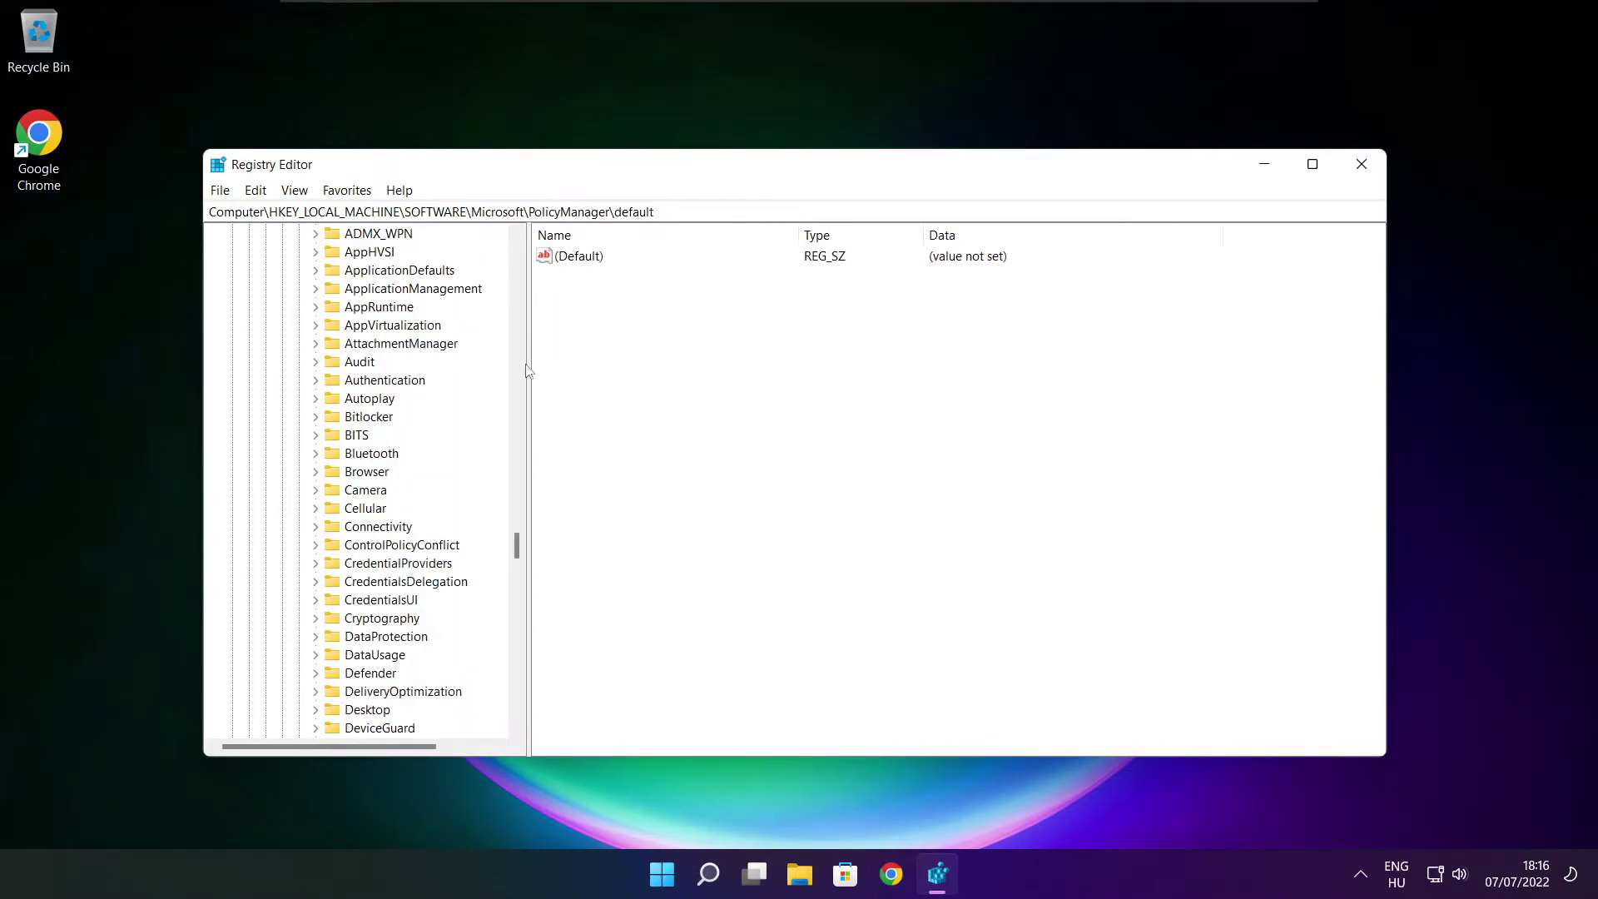
pyautogui.scroll(3, 480, 368)
pyautogui.click(396, 344)
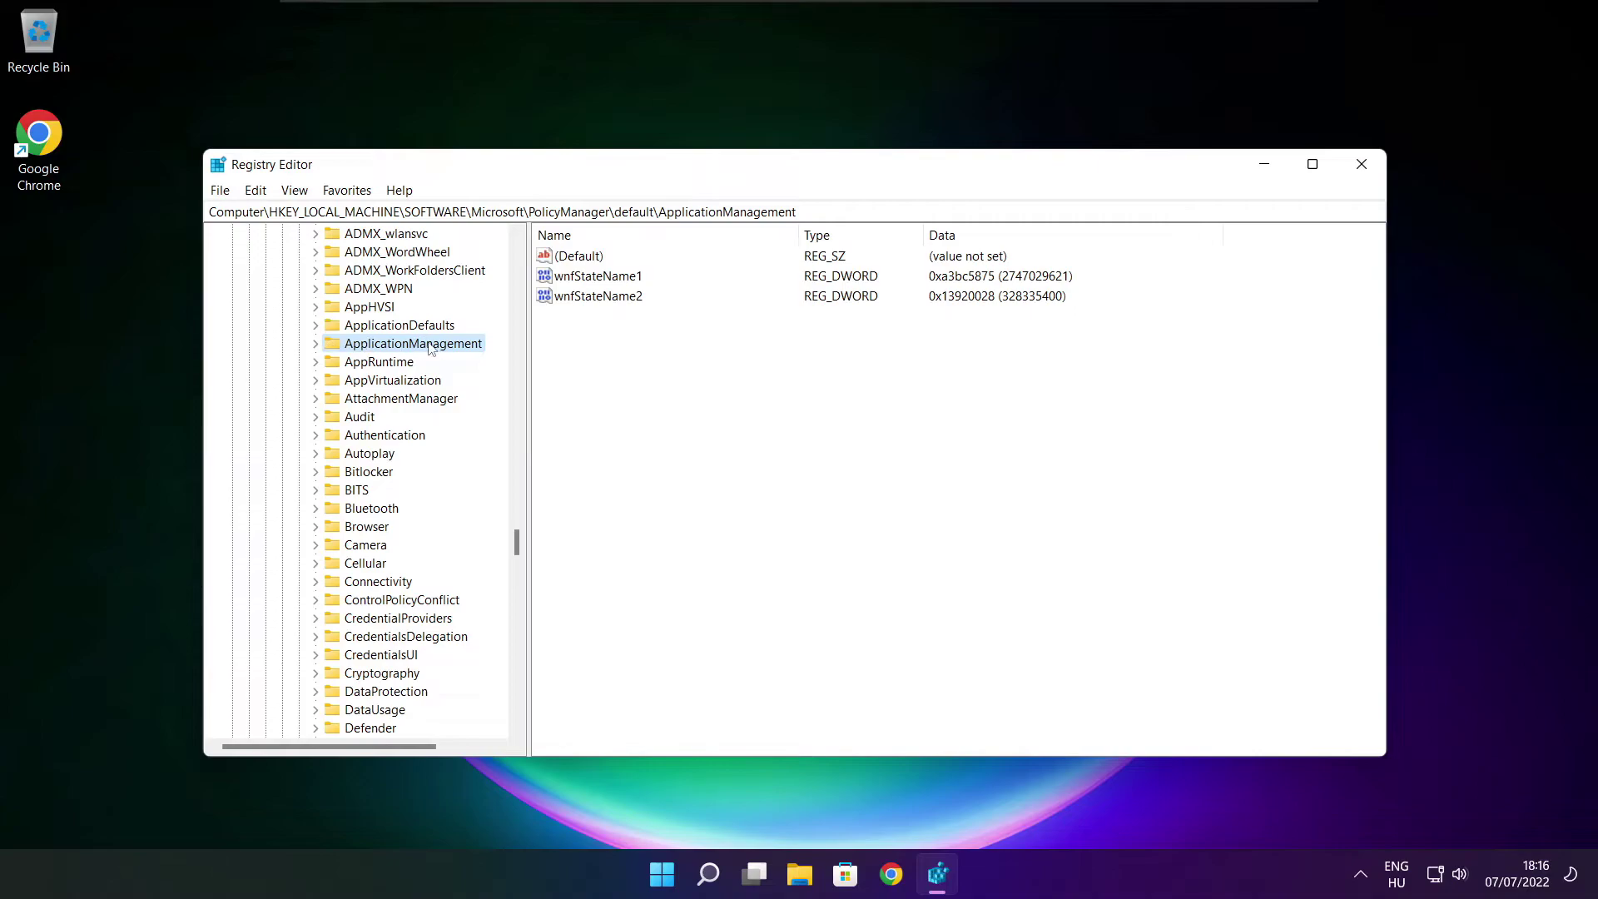
pyautogui.click(316, 344)
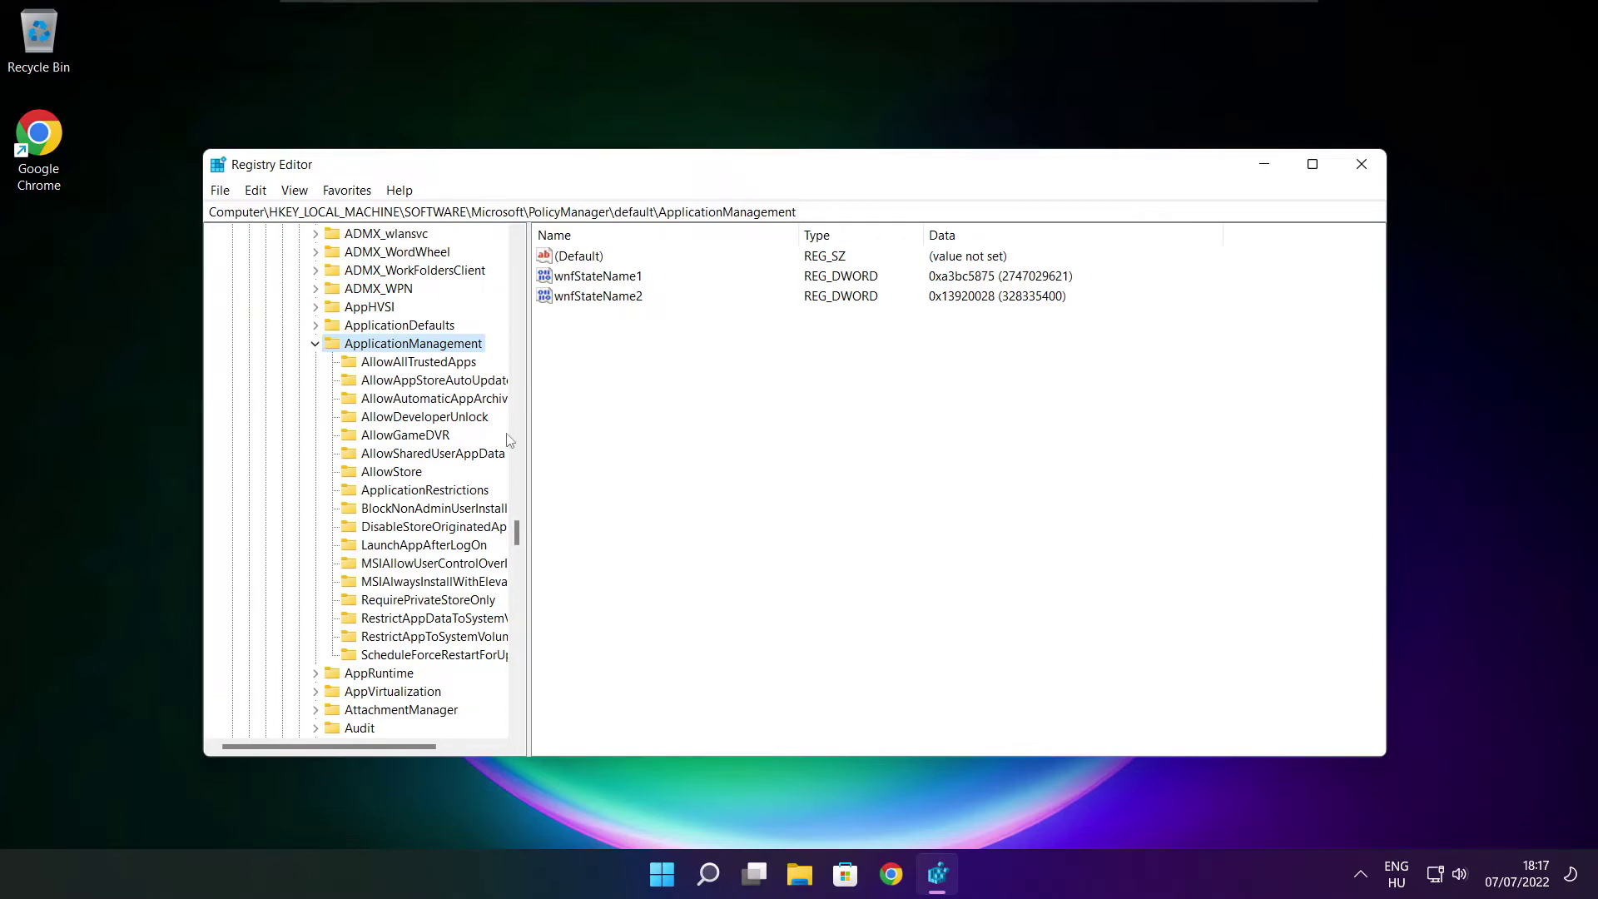
# Under ApplicationManagement\AllowGameDVR, set the DWORD named value to 0.
pyautogui.moveTo(529, 419); pyautogui.dragTo(547, 419)
pyautogui.click(368, 439)
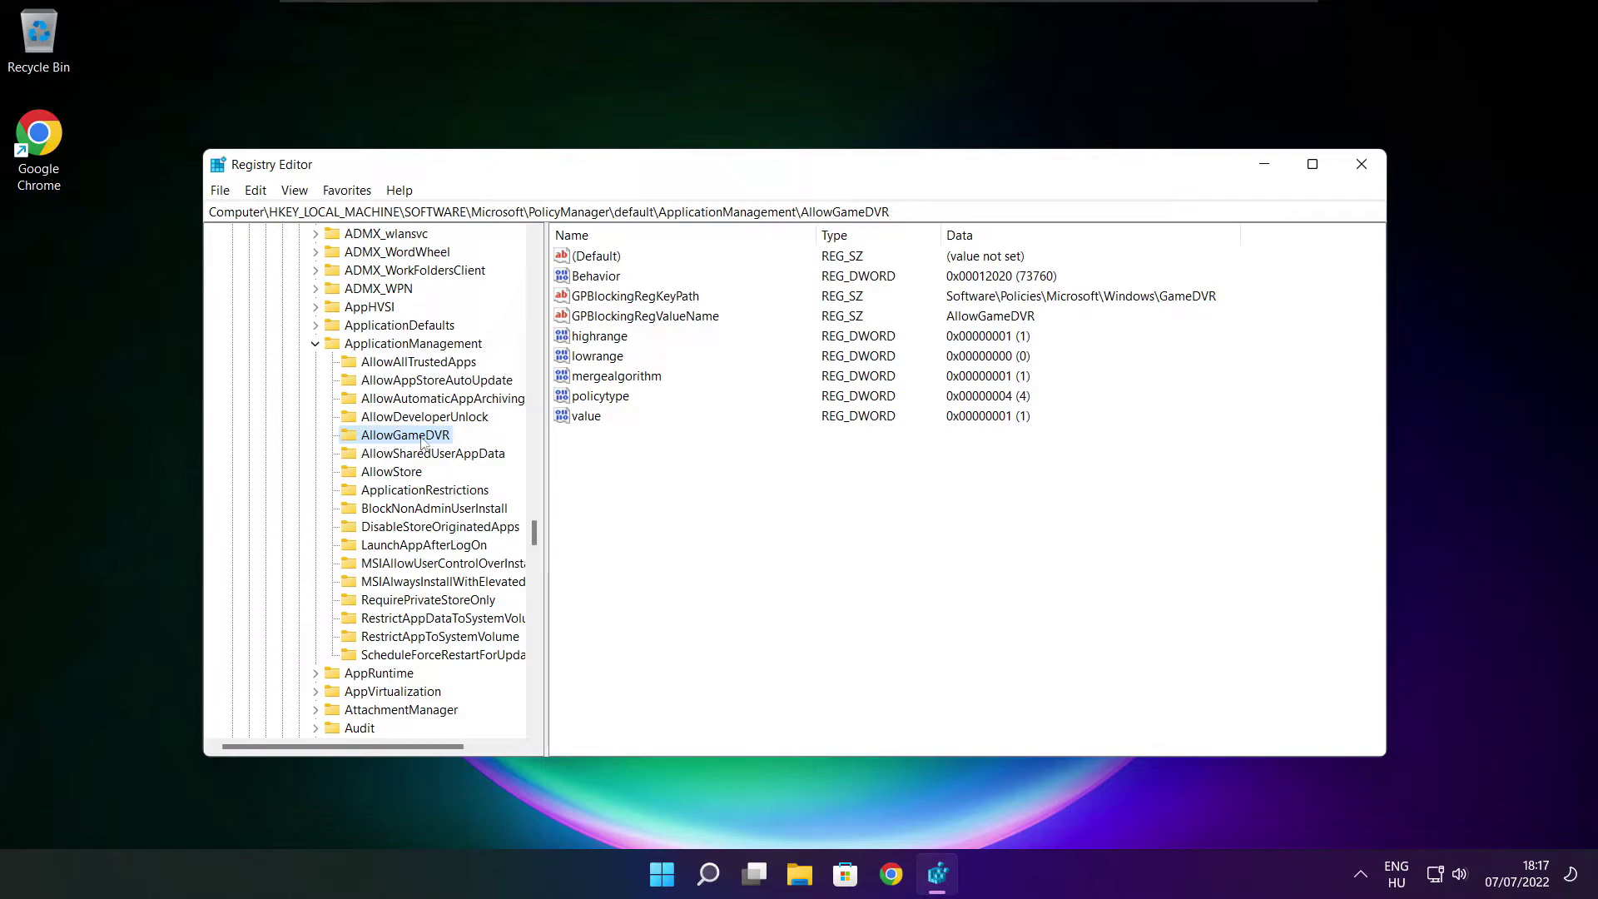
pyautogui.click(587, 417)
pyautogui.doubleClick(591, 417)
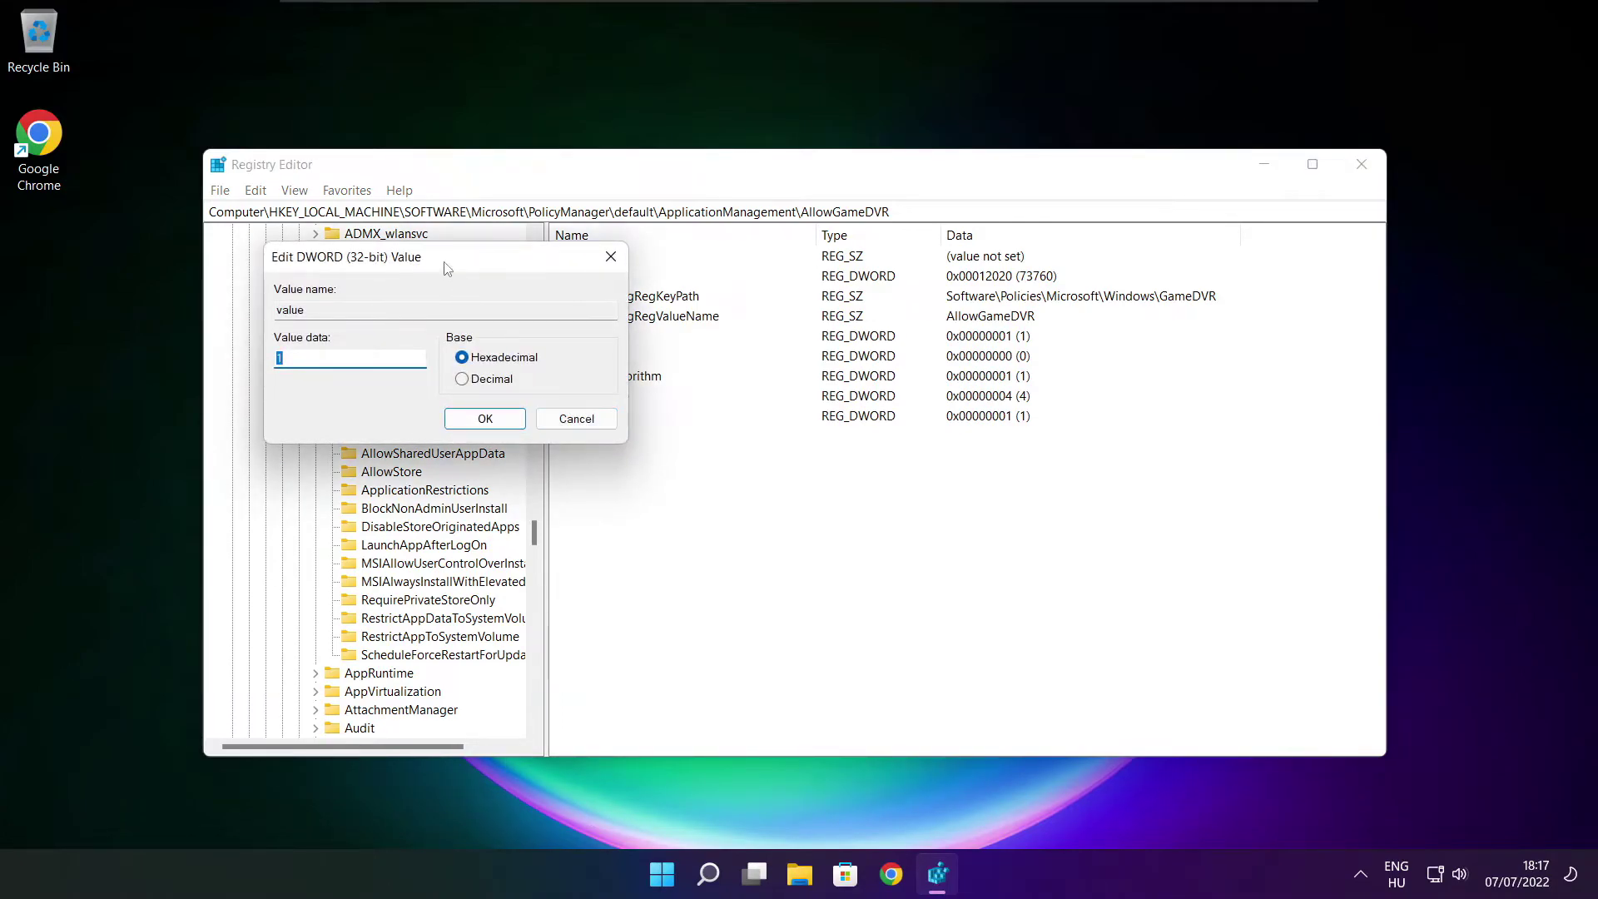
pyautogui.moveTo(452, 270); pyautogui.dragTo(810, 333)
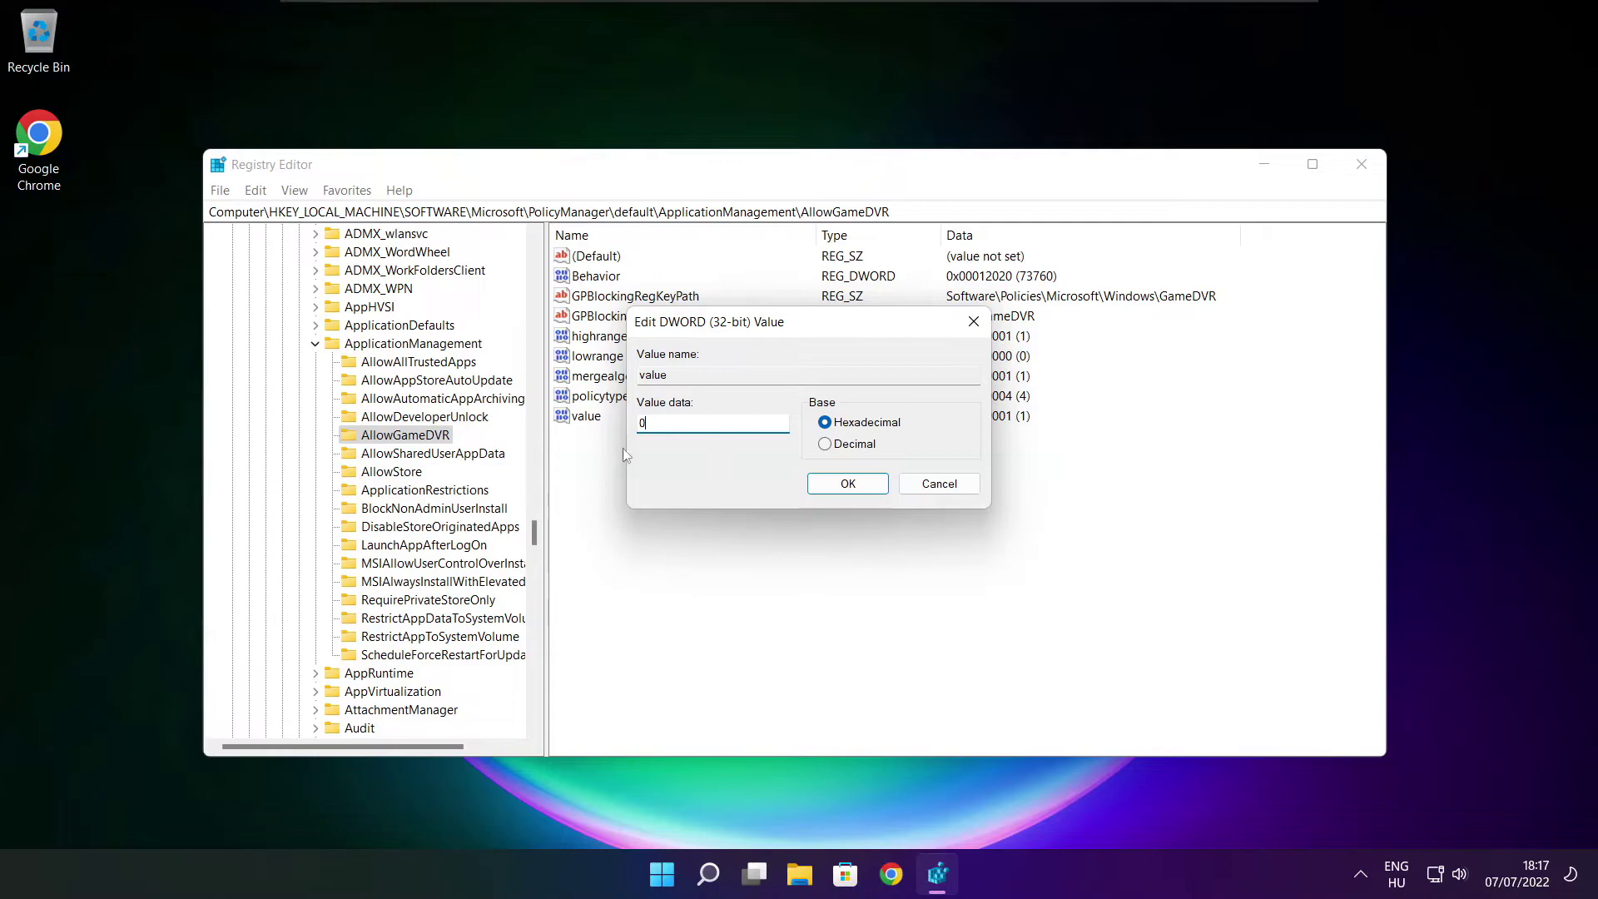
pyautogui.click(847, 485)
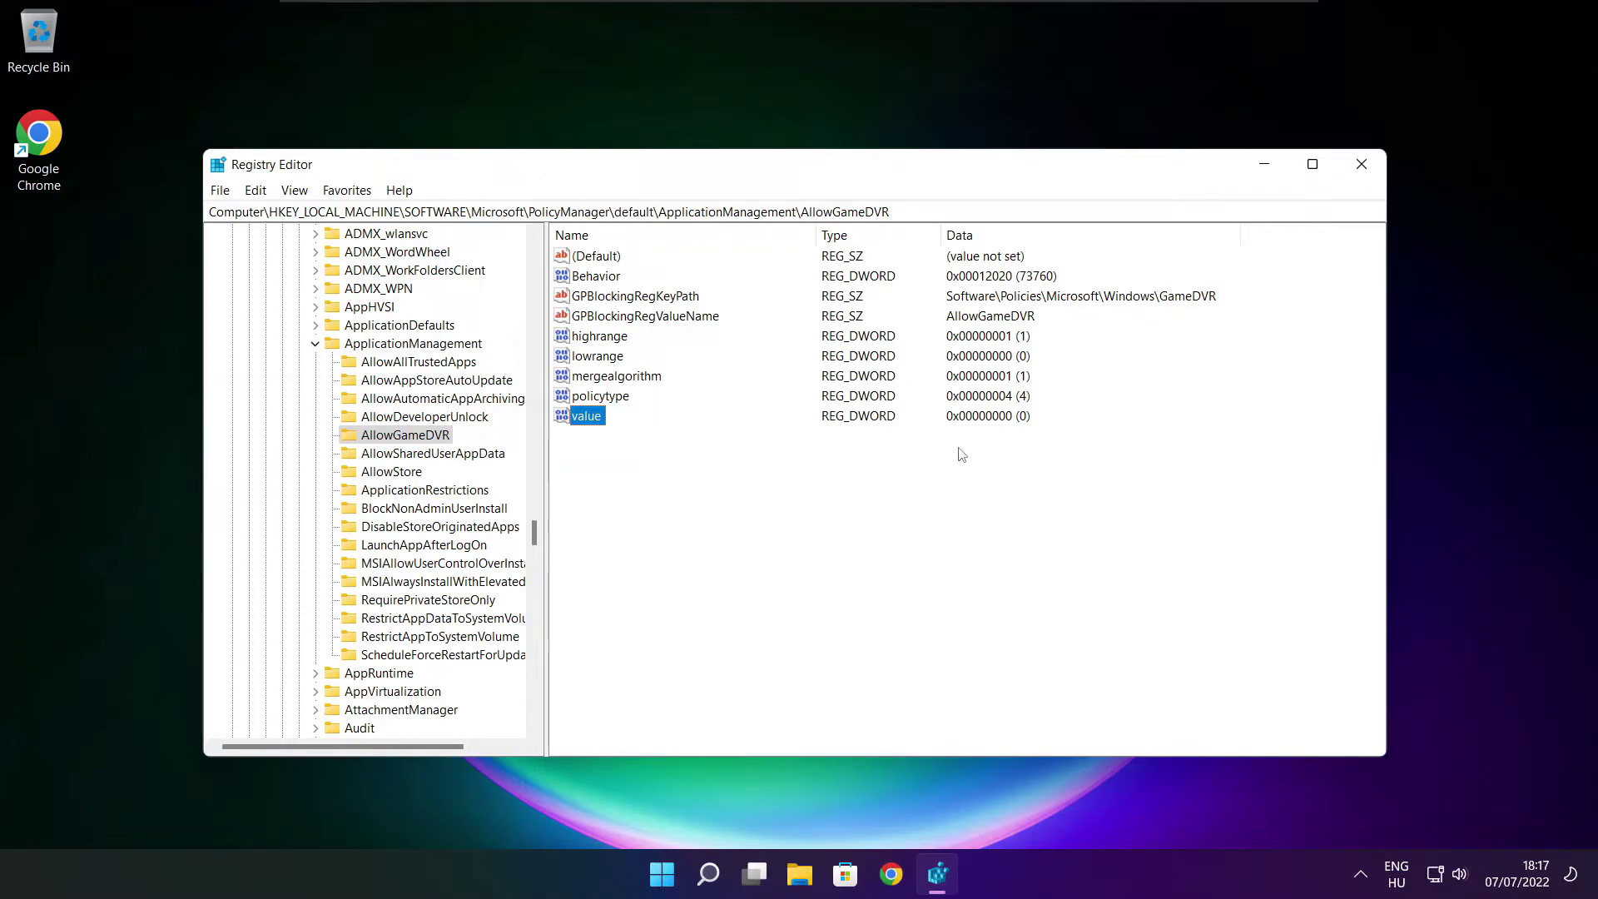
# Close Registry Editor and download dxwebsetup.exe, the DirectX End-User Runtime Web Installer, in Chrome.
pyautogui.click(1362, 164)
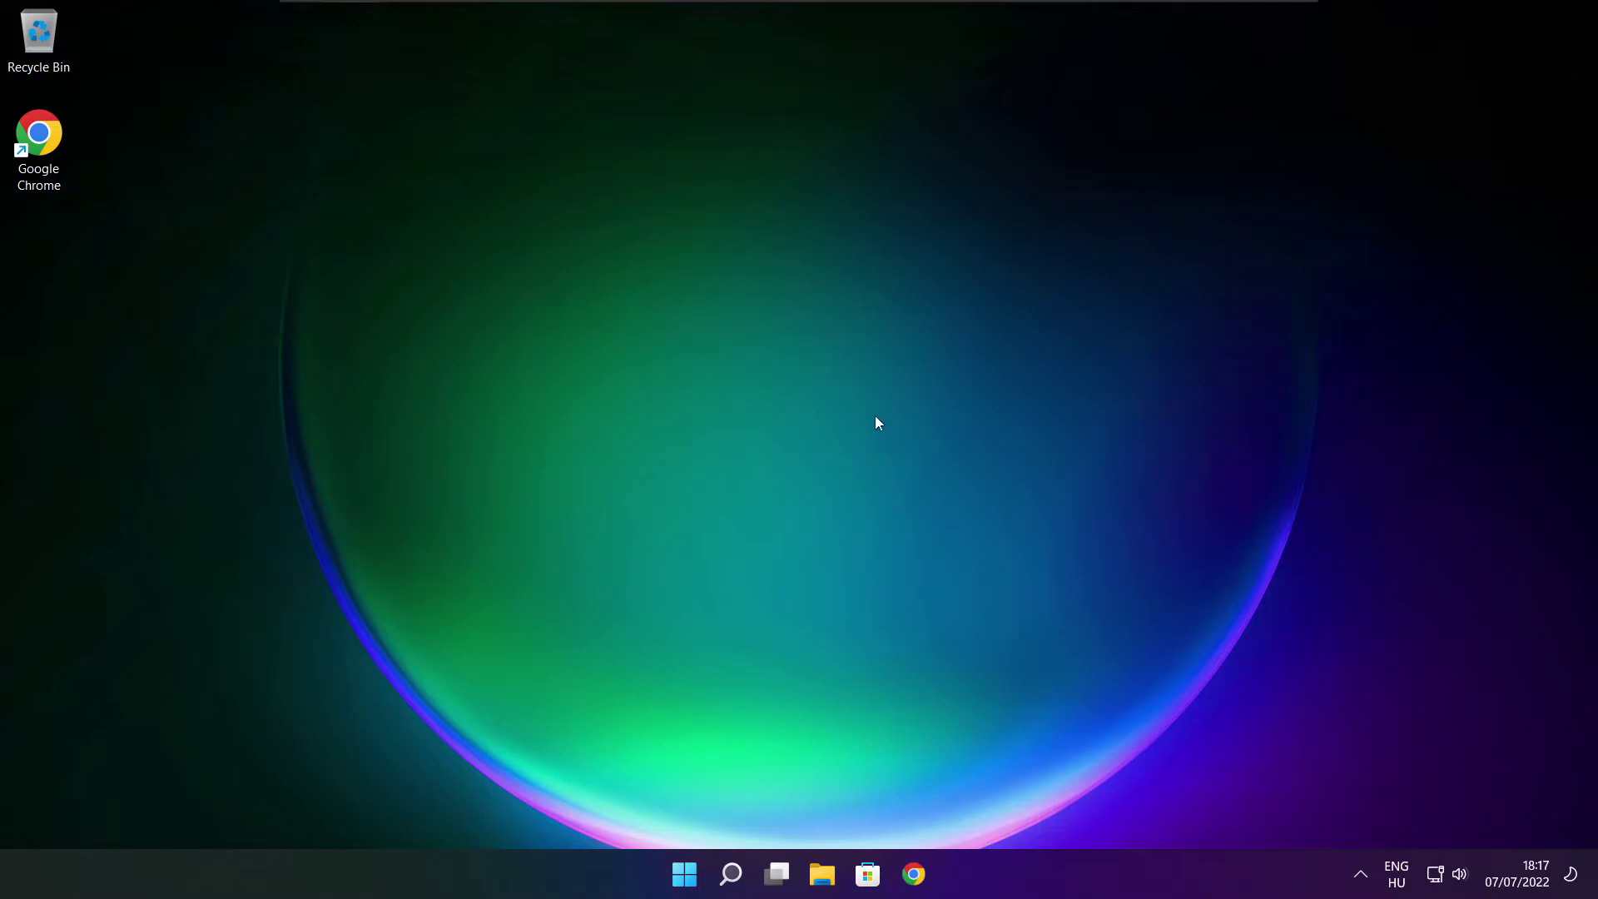
pyautogui.click(915, 879)
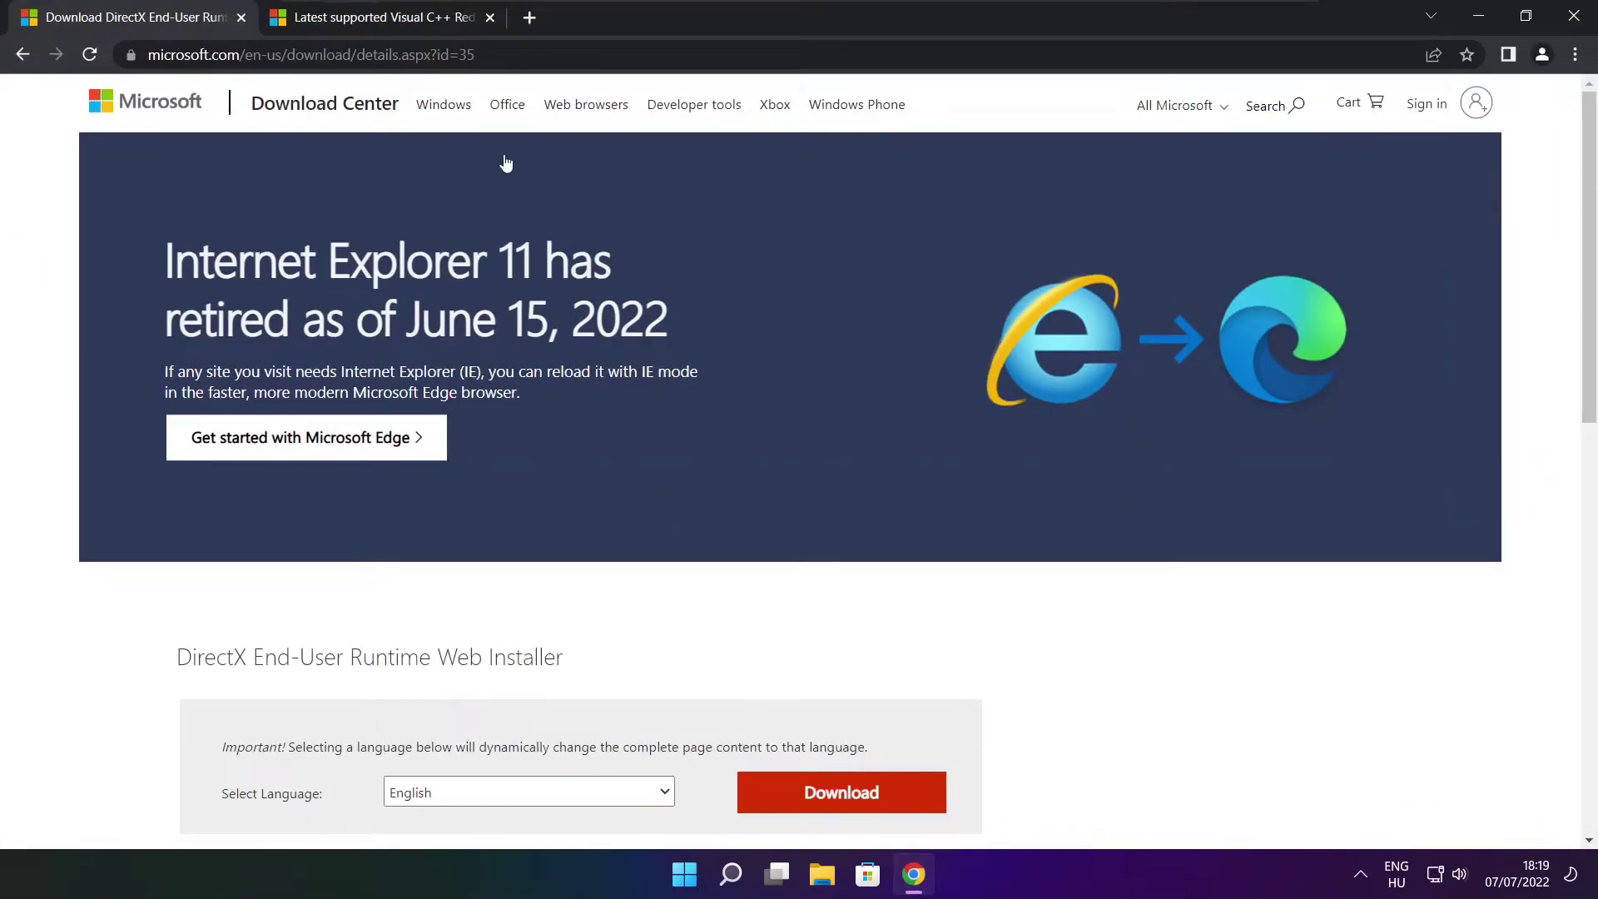
pyautogui.moveTo(476, 55); pyautogui.dragTo(398, 55)
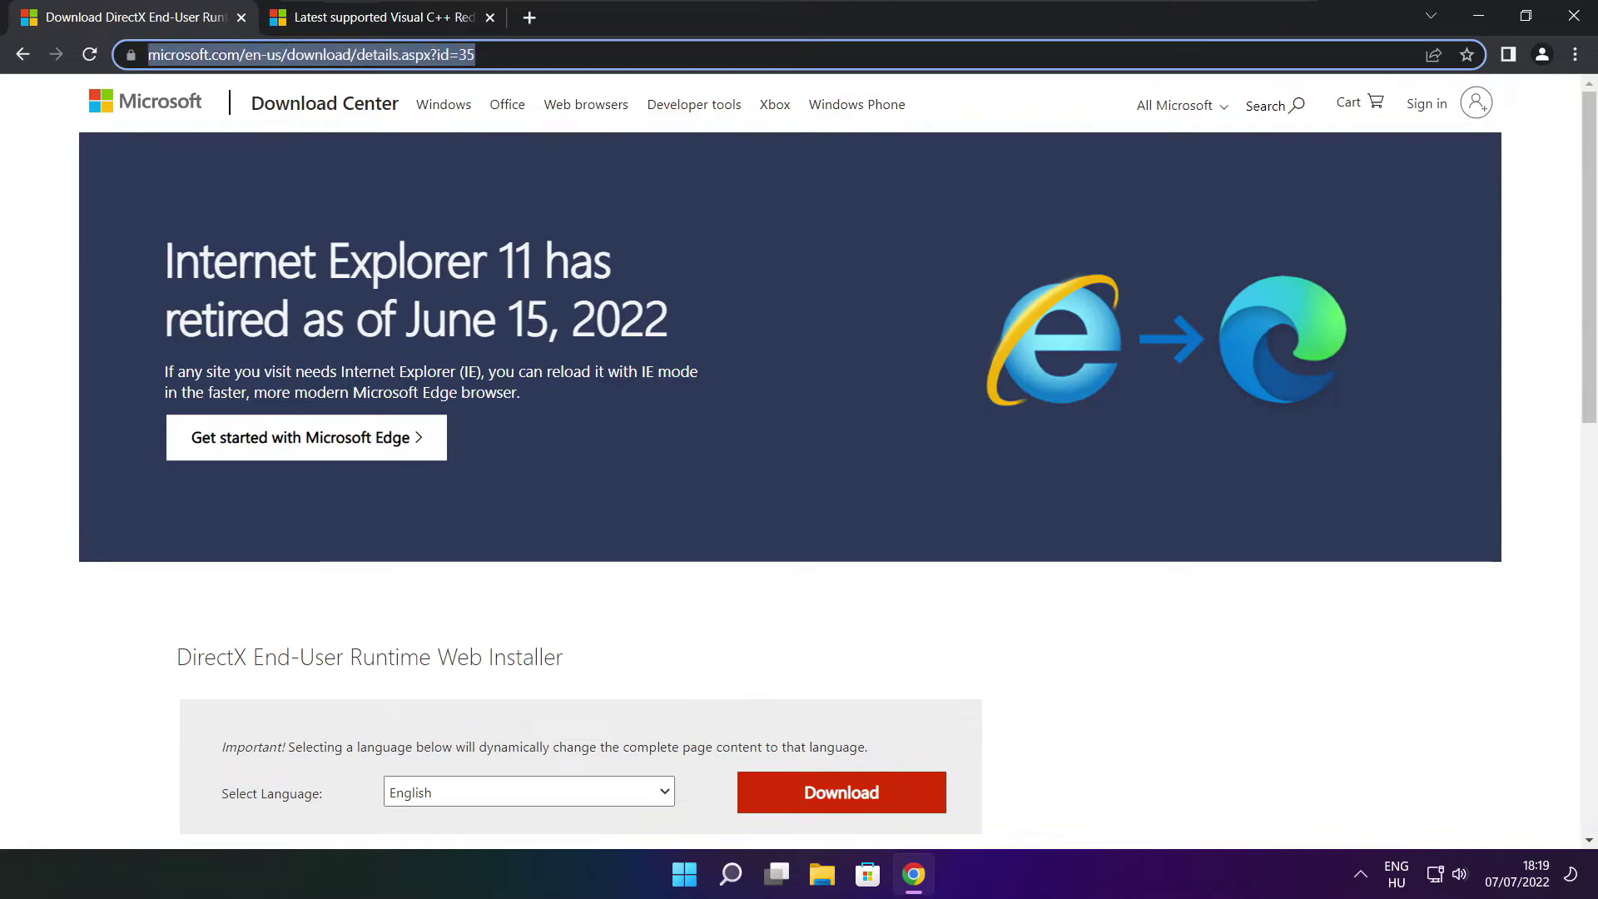
pyautogui.press('End')
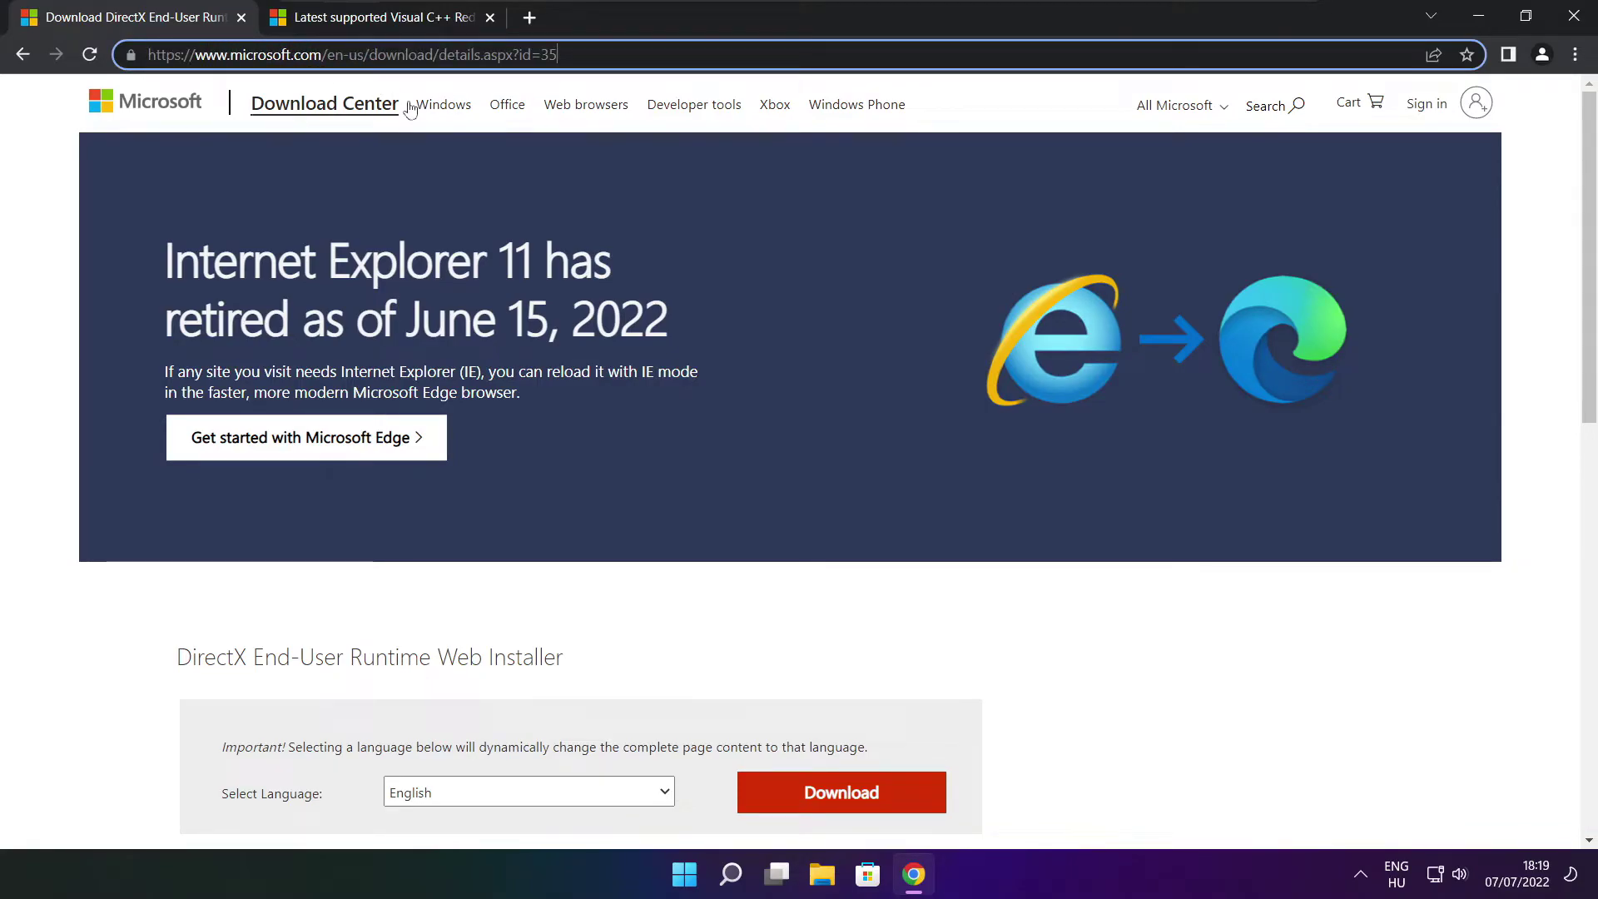
pyautogui.click(576, 606)
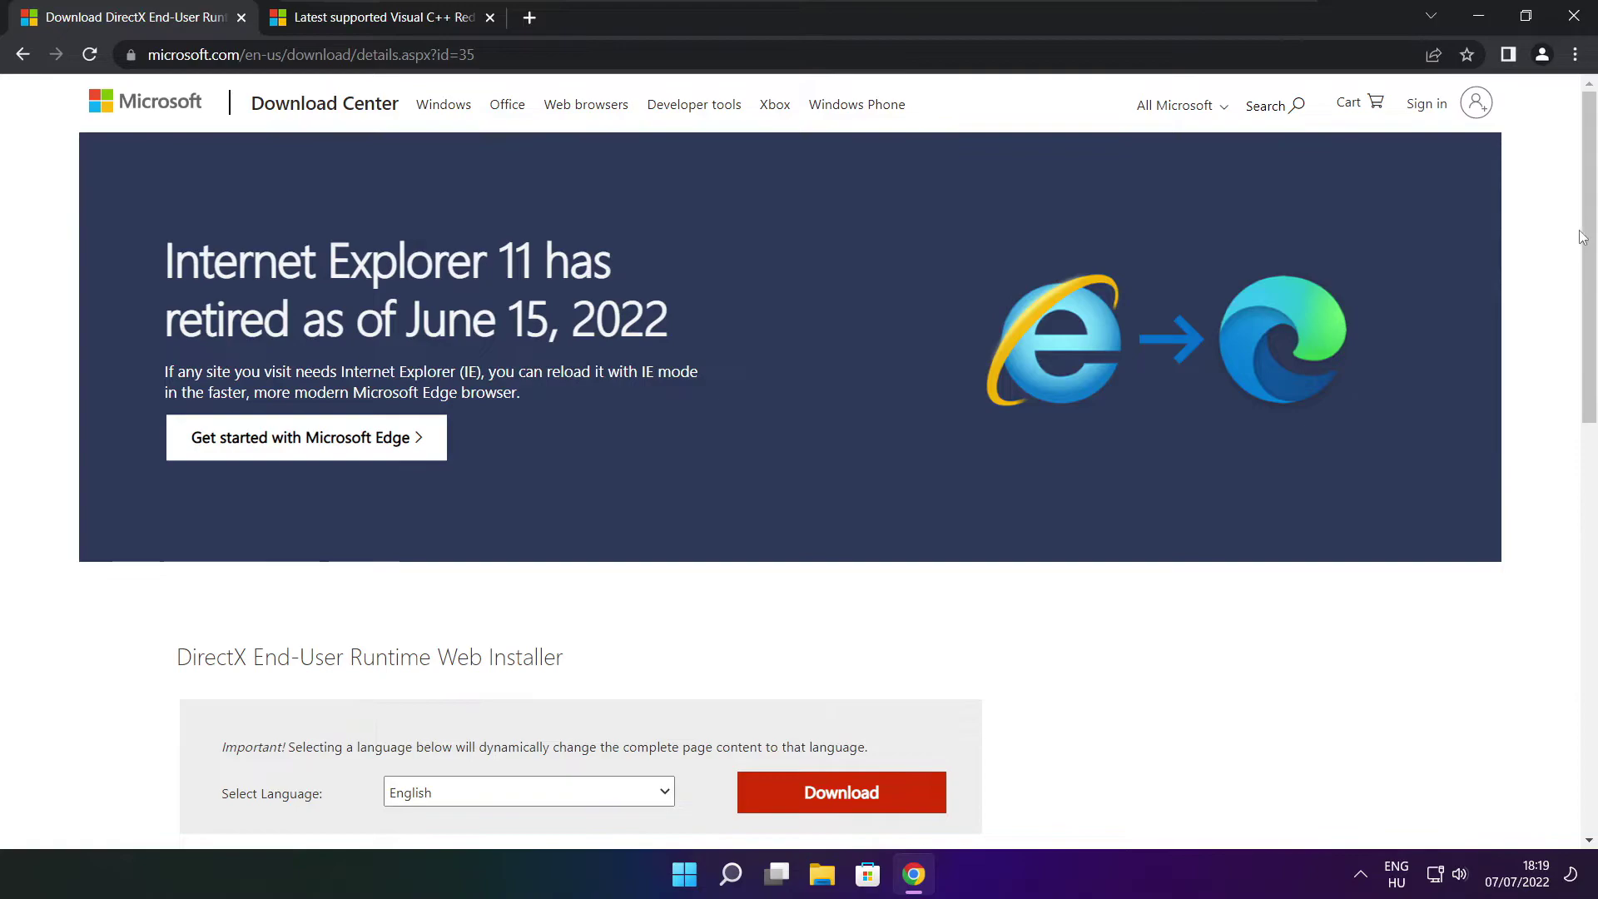
pyautogui.moveTo(1590, 238); pyautogui.dragTo(1590, 370)
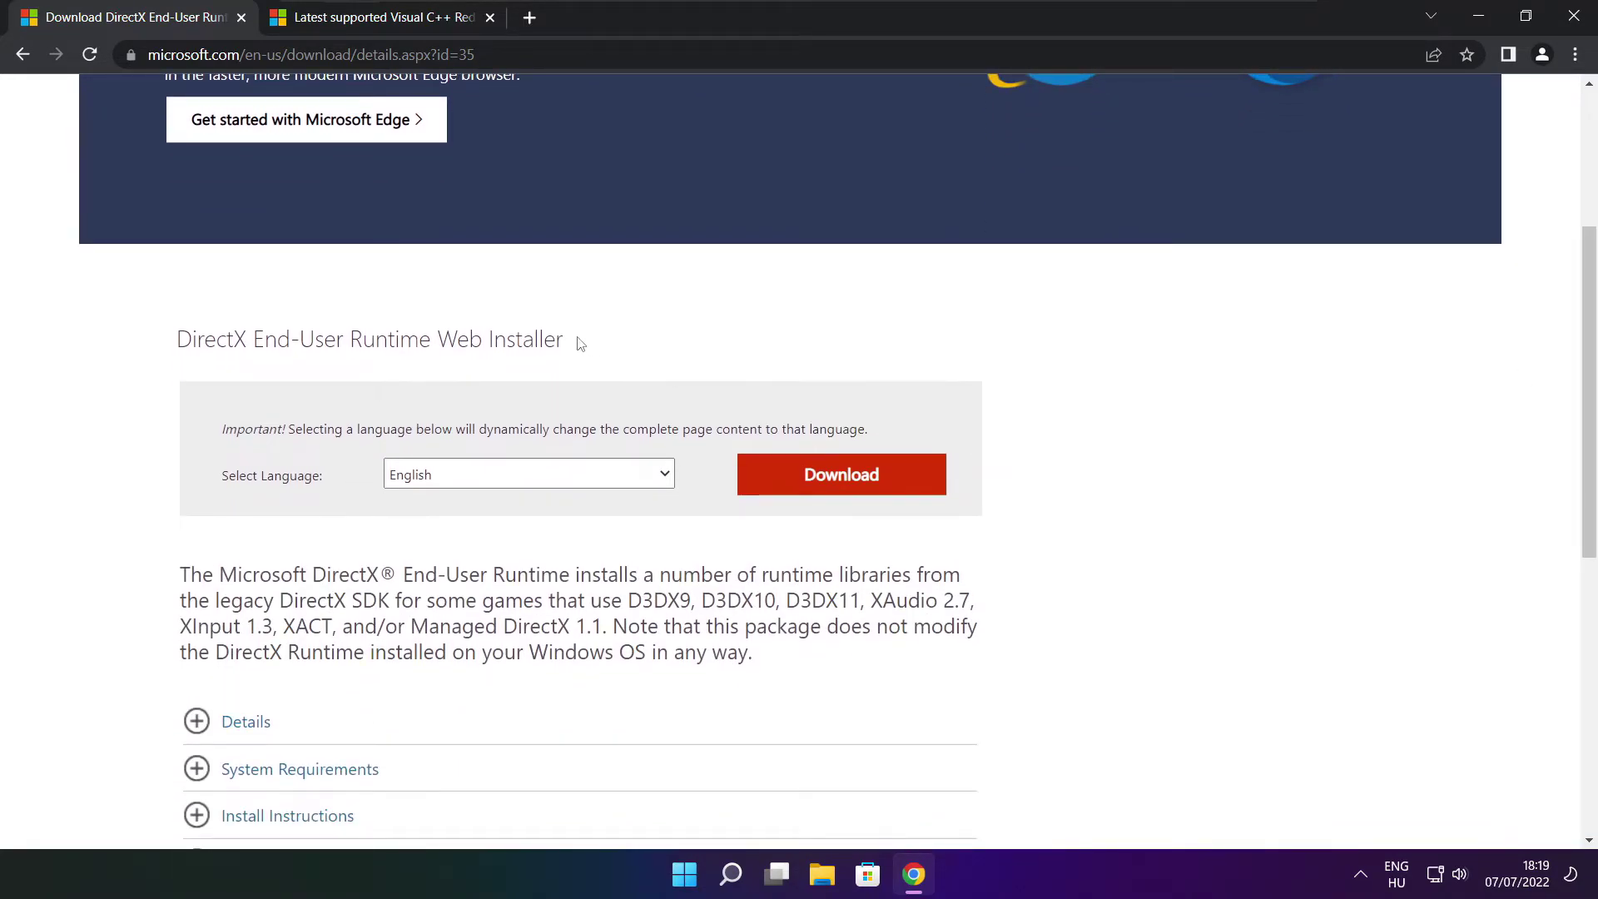
pyautogui.moveTo(581, 343); pyautogui.dragTo(651, 353)
pyautogui.click(849, 477)
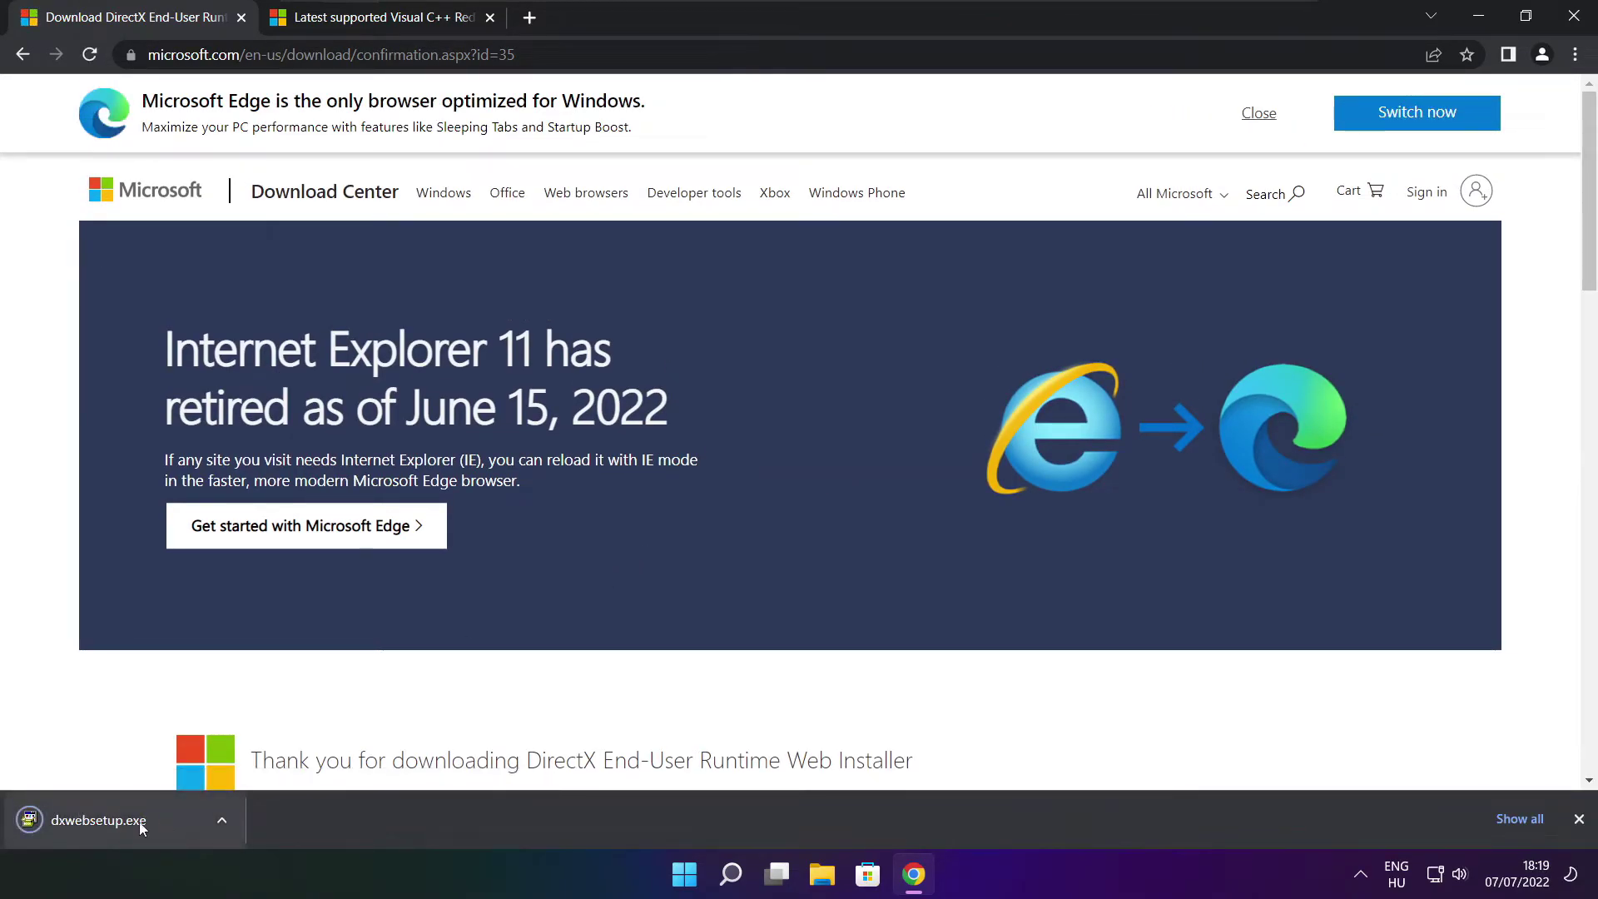
# Run dxwebsetup.exe, accept the licence, decline the Bing Bar, and install the DirectX runtime.
pyautogui.click(150, 821)
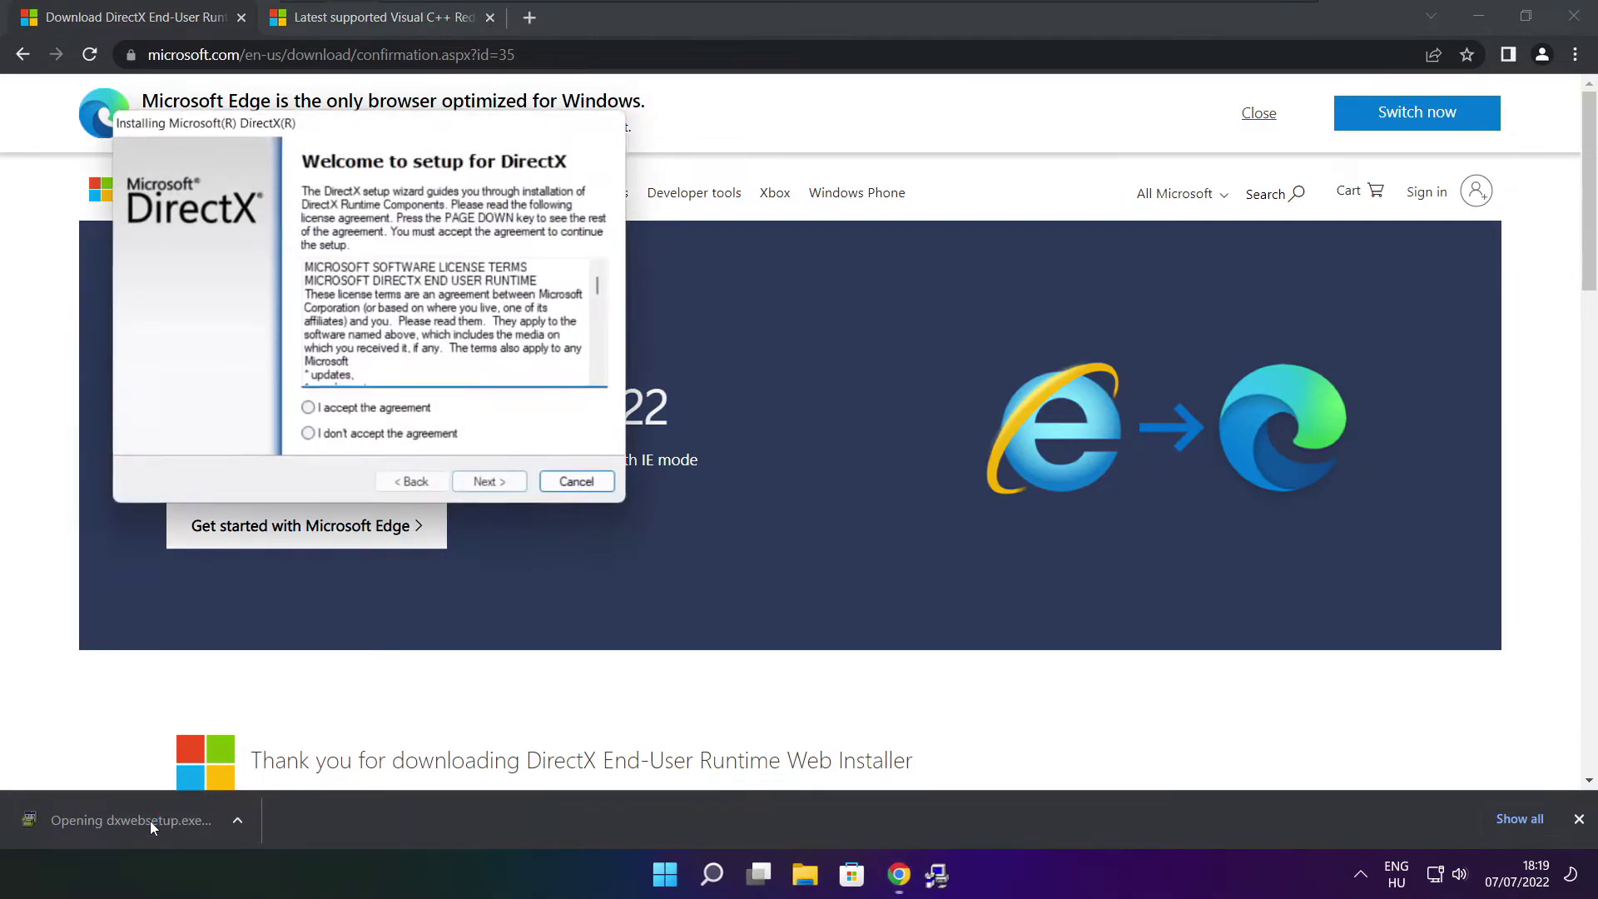
pyautogui.moveTo(339, 131); pyautogui.dragTo(763, 243)
pyautogui.moveTo(1024, 398); pyautogui.dragTo(1021, 476)
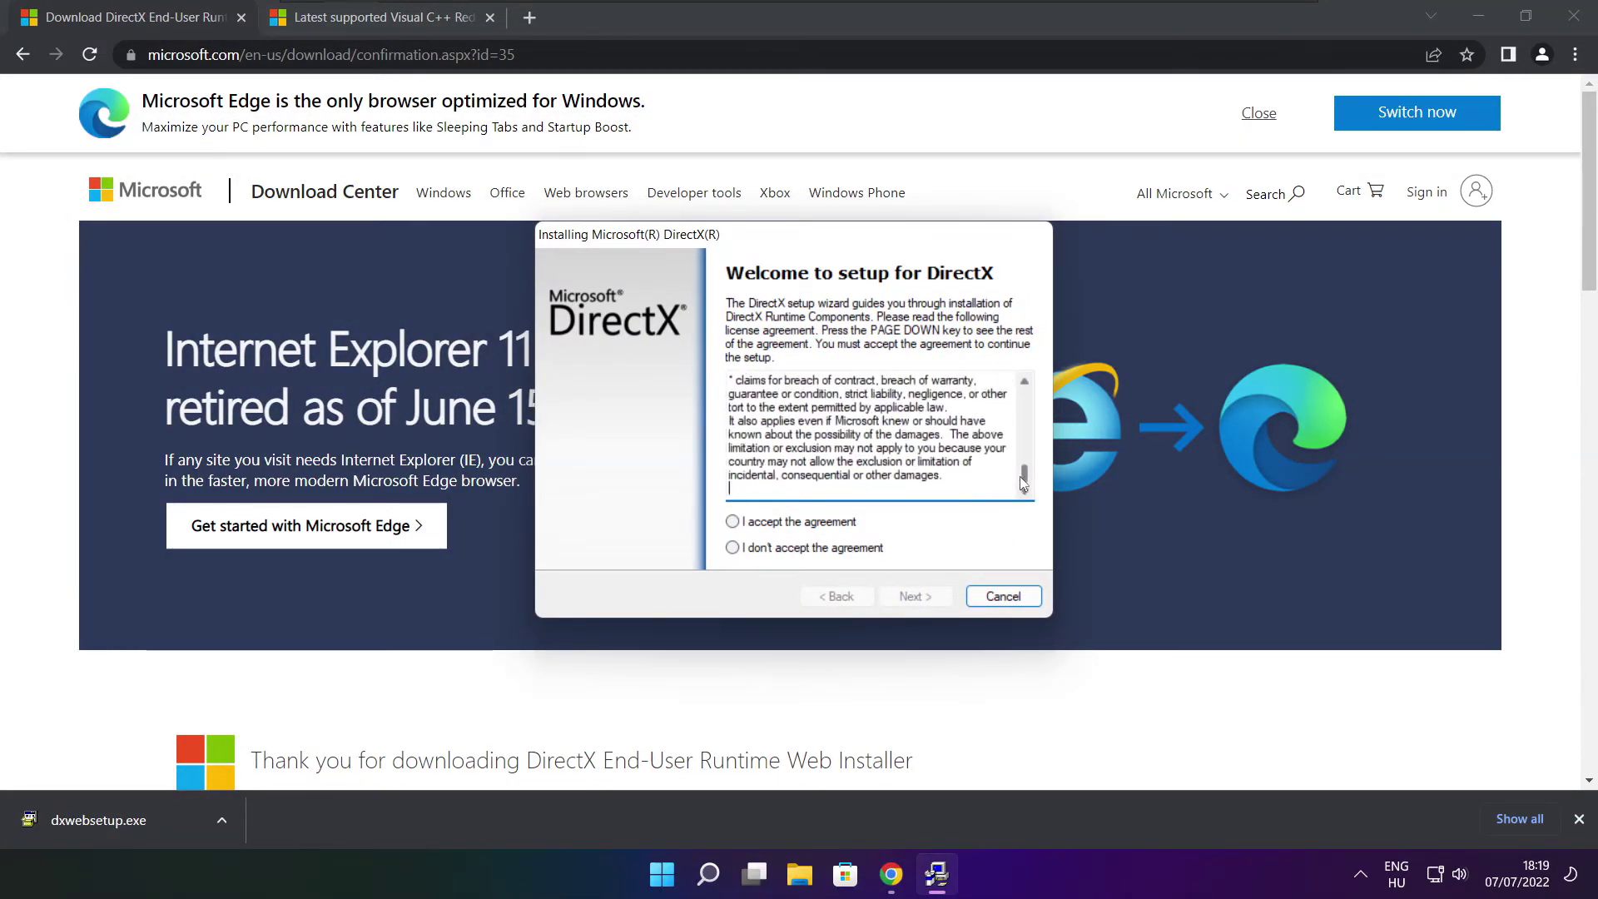
pyautogui.click(763, 523)
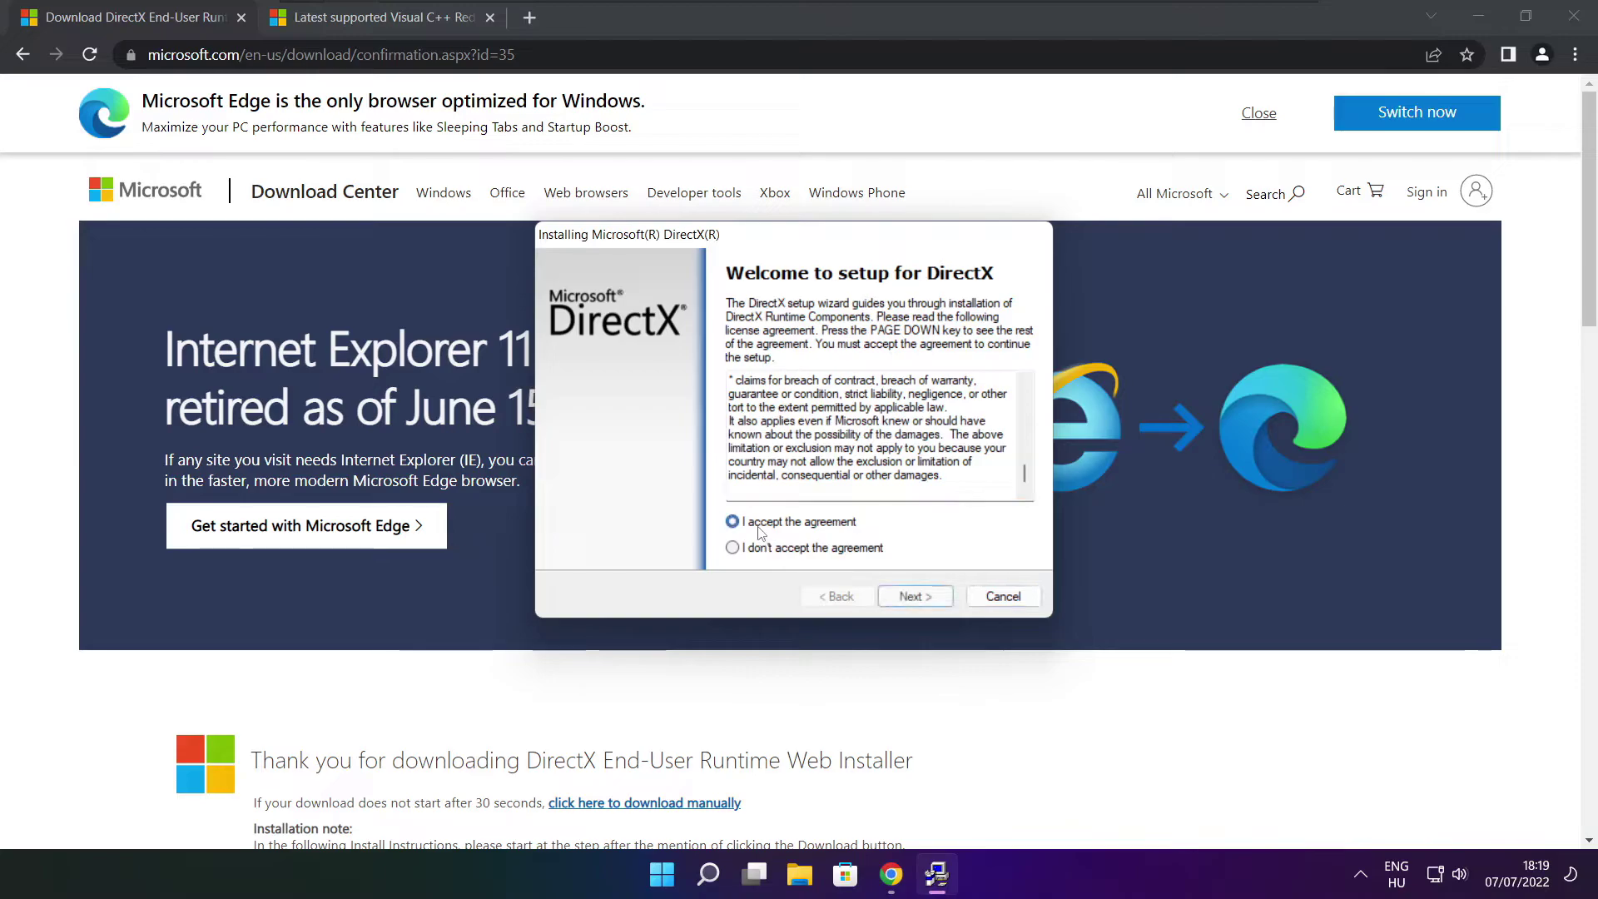
pyautogui.click(916, 597)
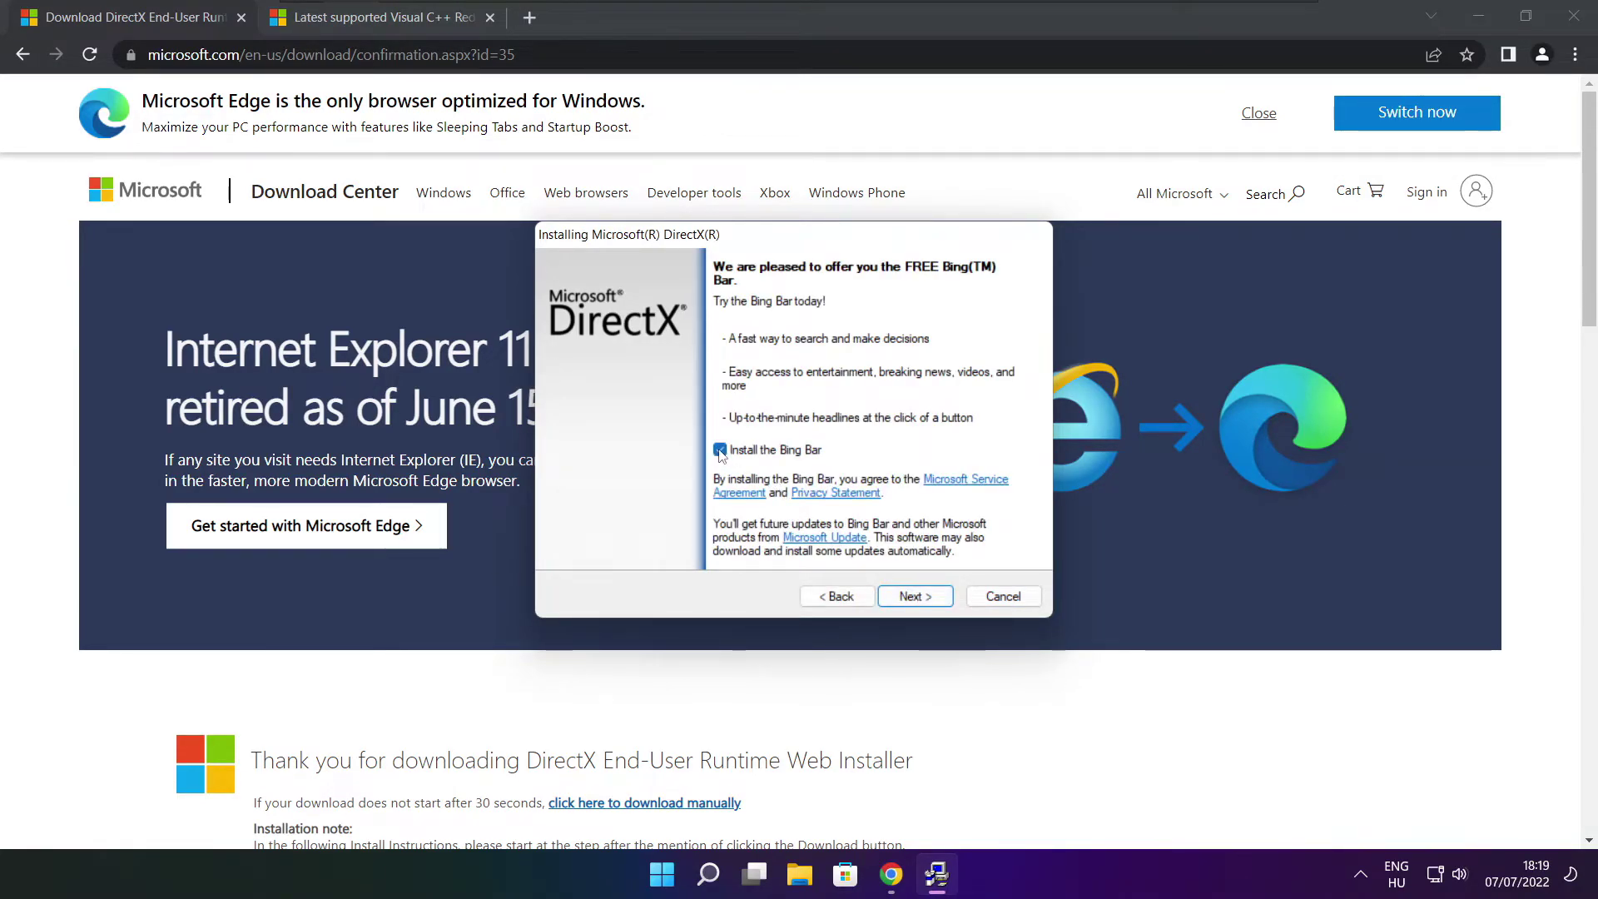
pyautogui.click(720, 450)
pyautogui.click(931, 601)
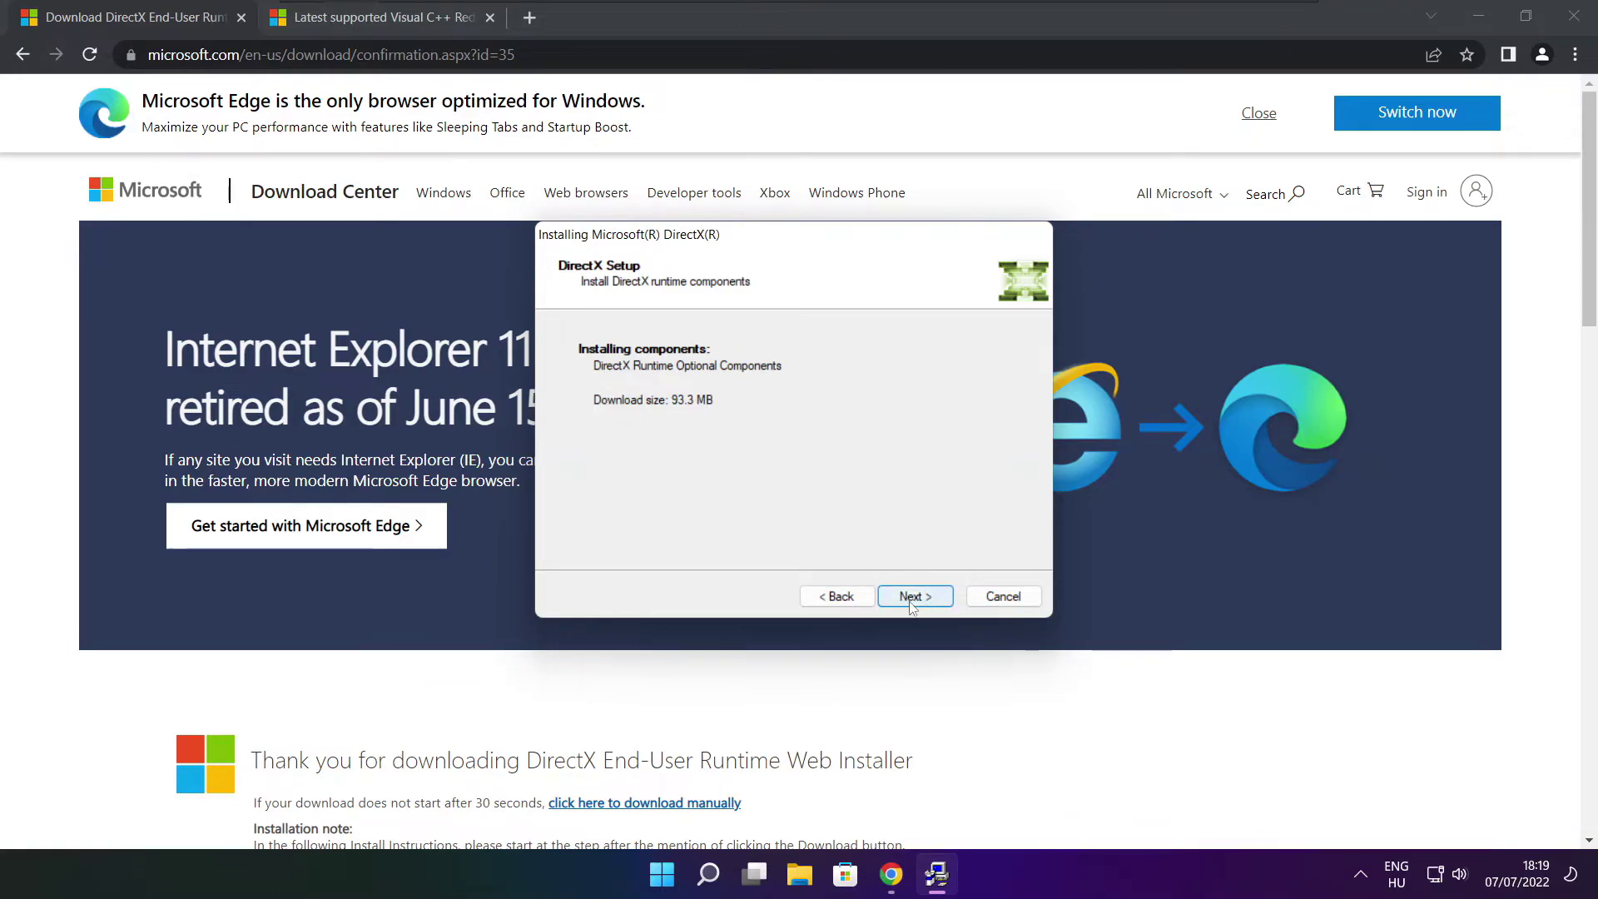
pyautogui.click(916, 597)
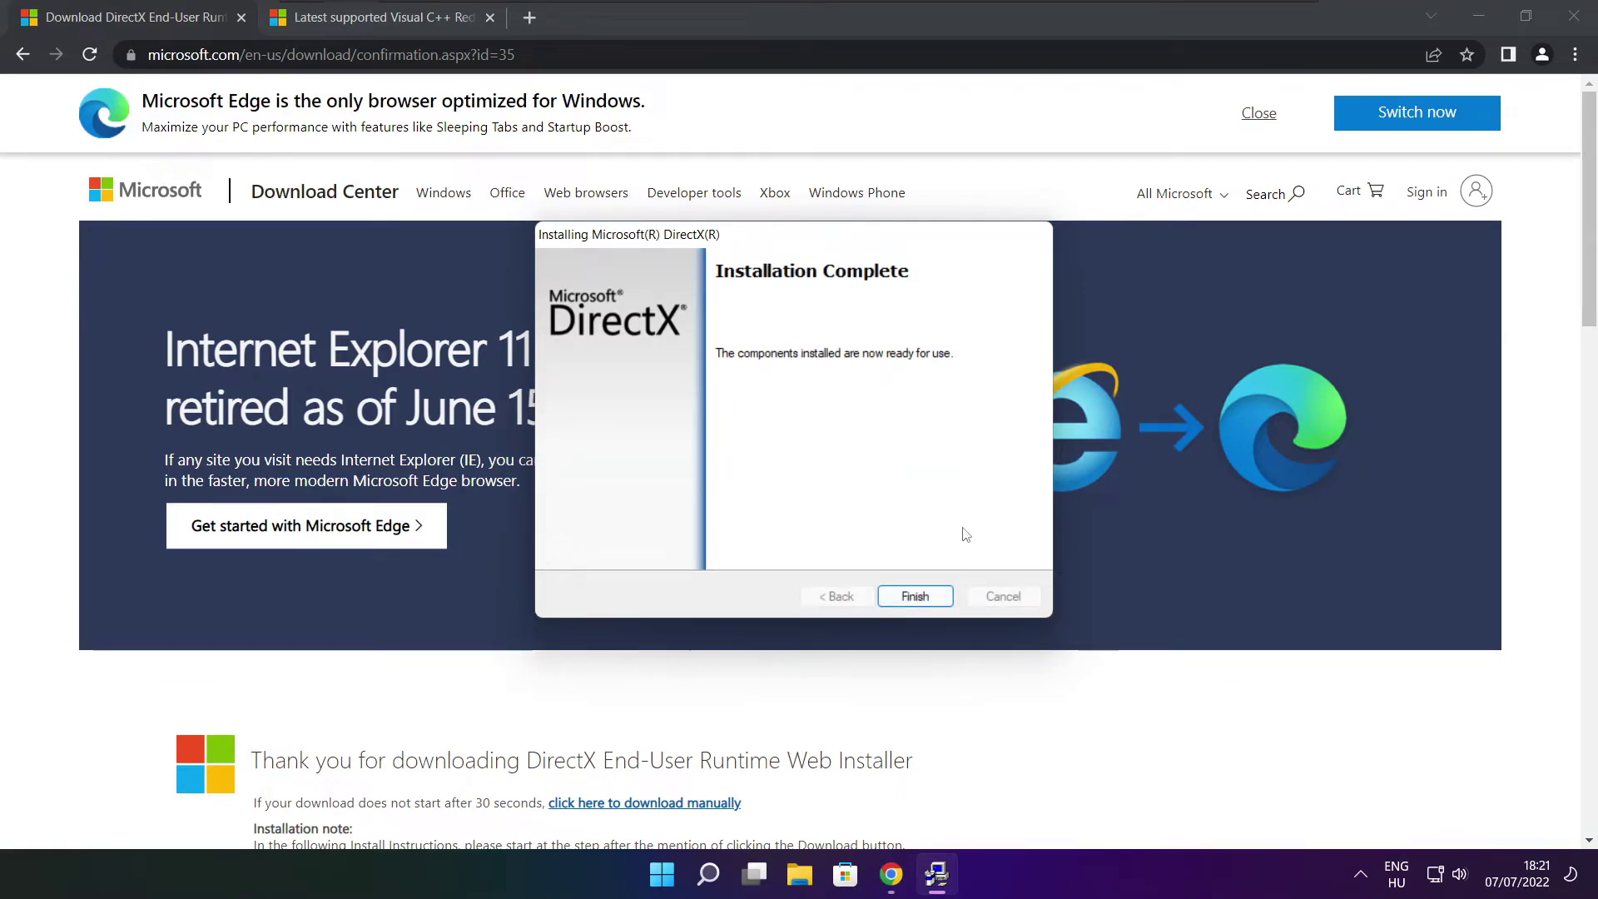
pyautogui.click(925, 601)
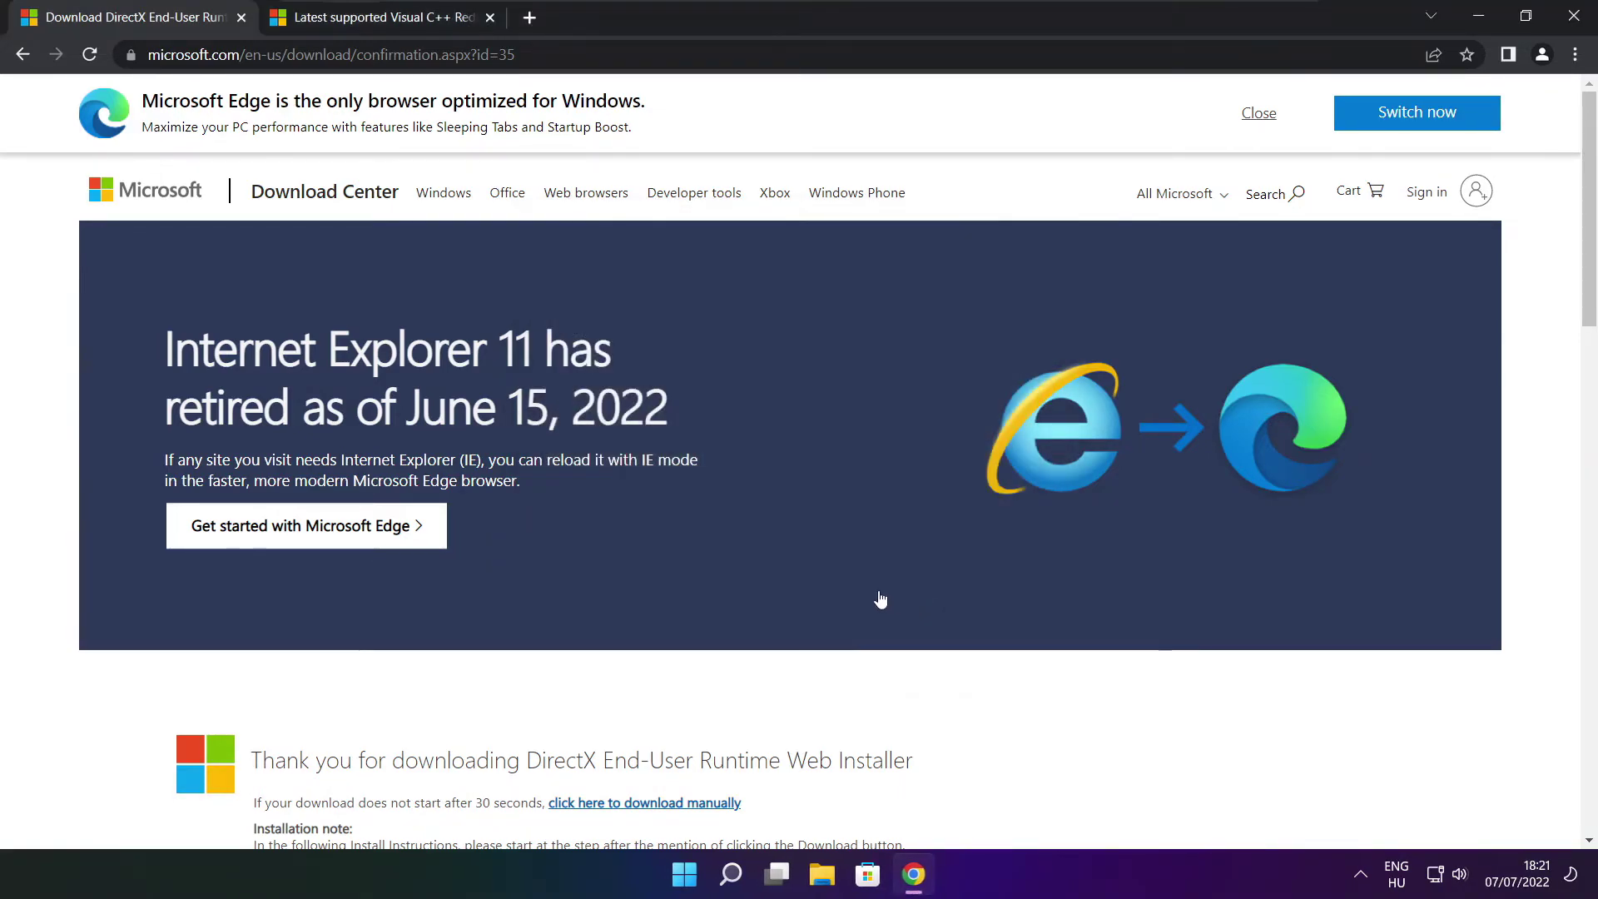
# Close the DirectX tab and scroll to the Visual C++ redistributable download table.
pyautogui.click(241, 18)
pyautogui.hotkey('ctrl', 'l')
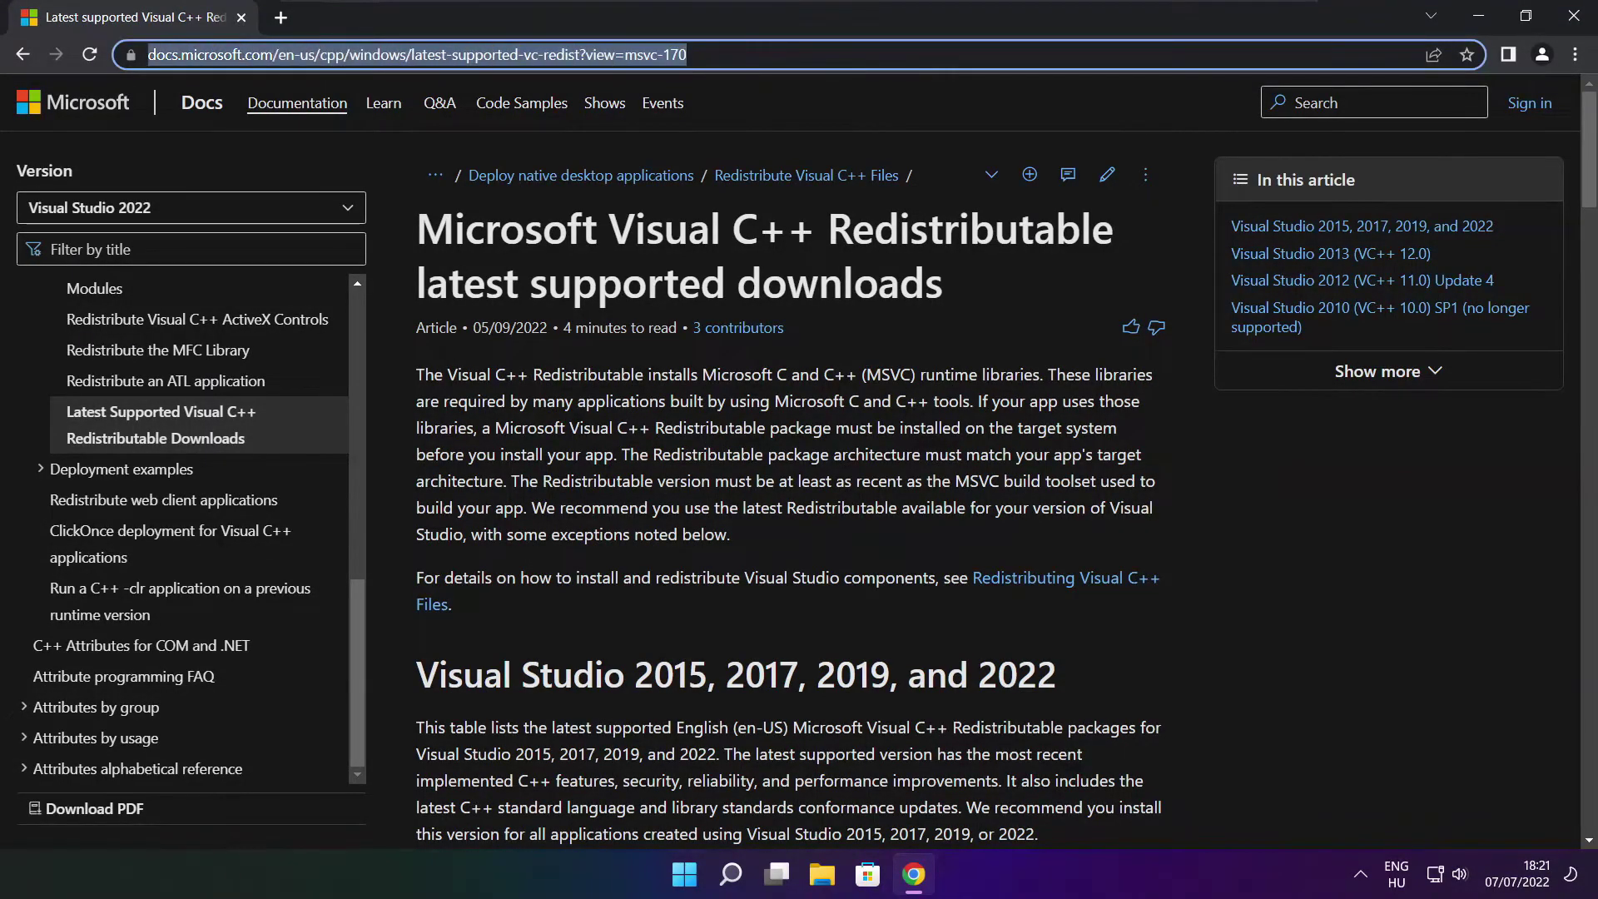
pyautogui.press('End')
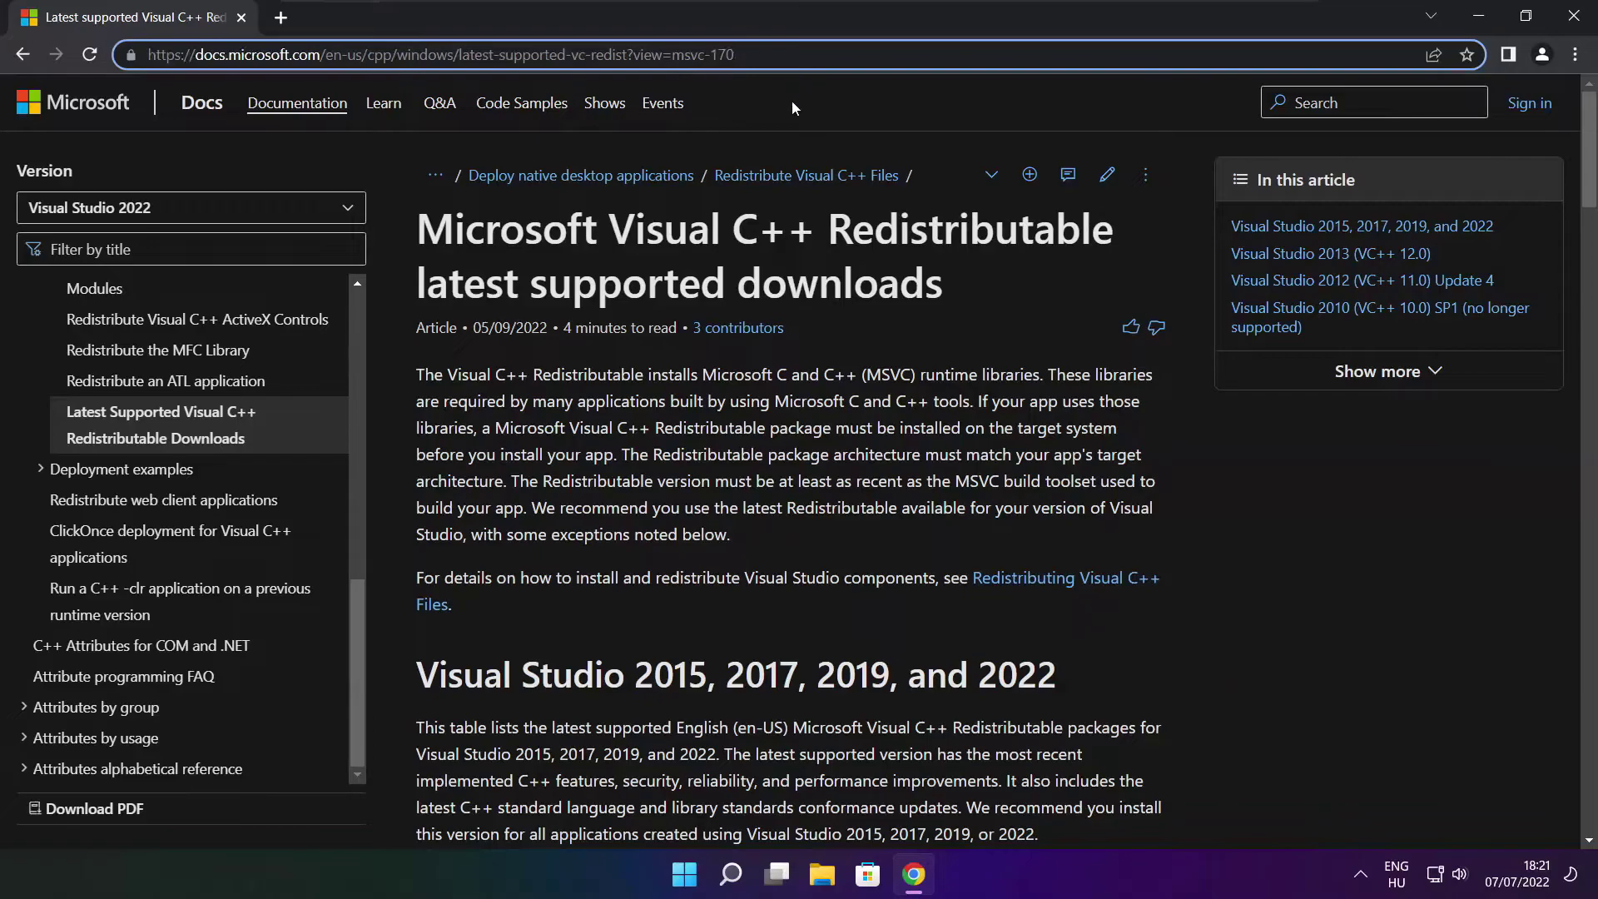
pyautogui.click(792, 101)
pyautogui.scroll(-1, 1590, 179)
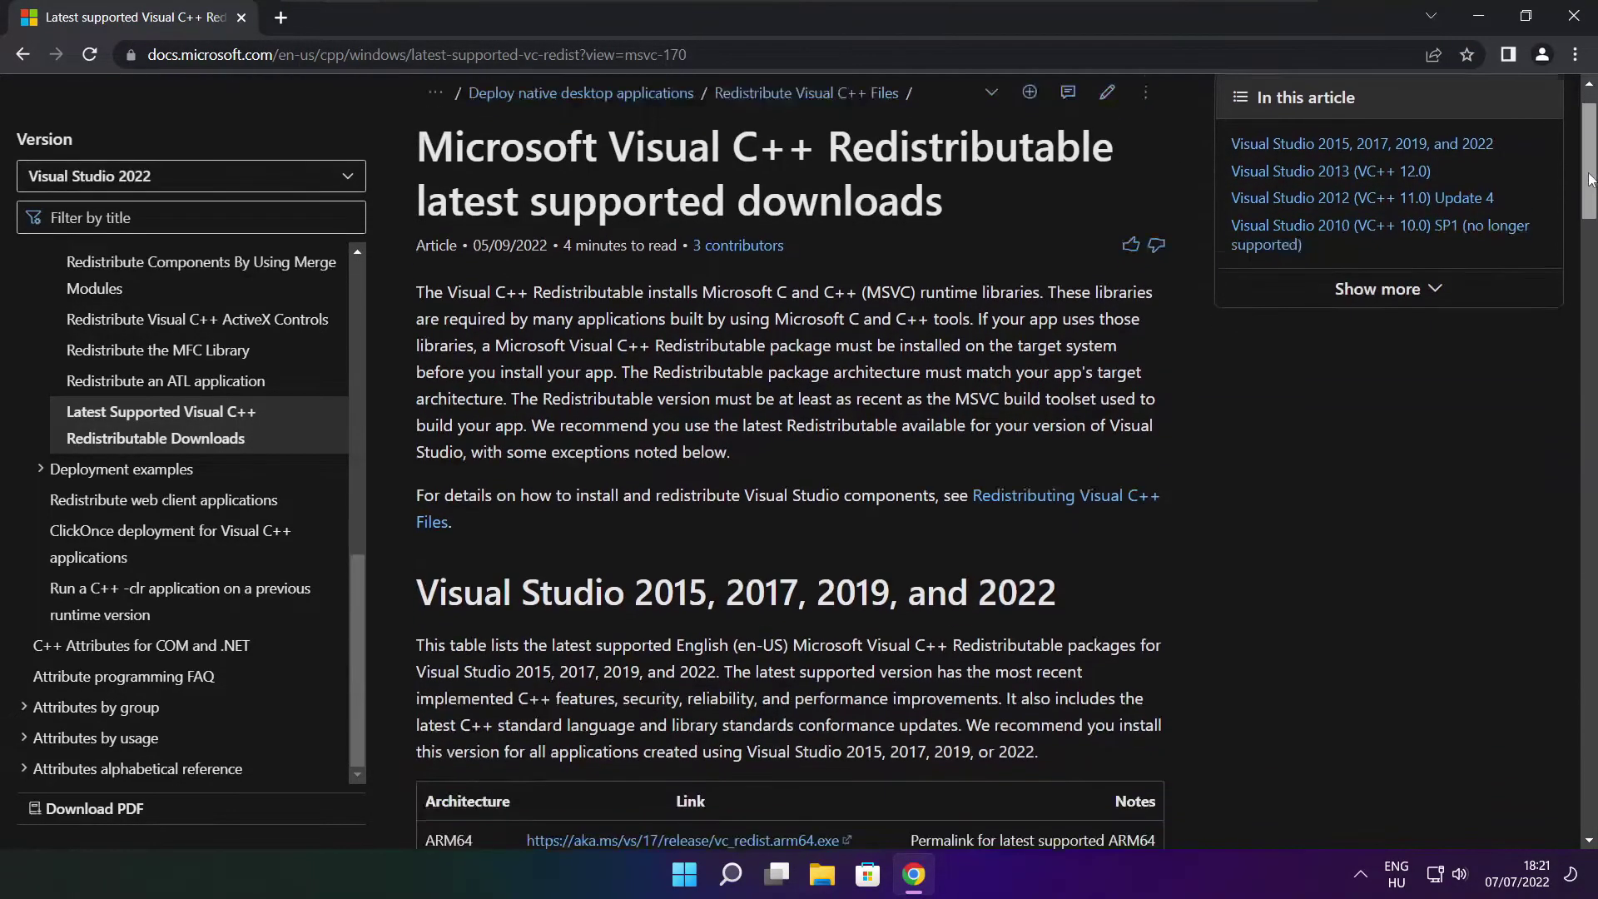
pyautogui.moveTo(1590, 179); pyautogui.dragTo(1581, 234)
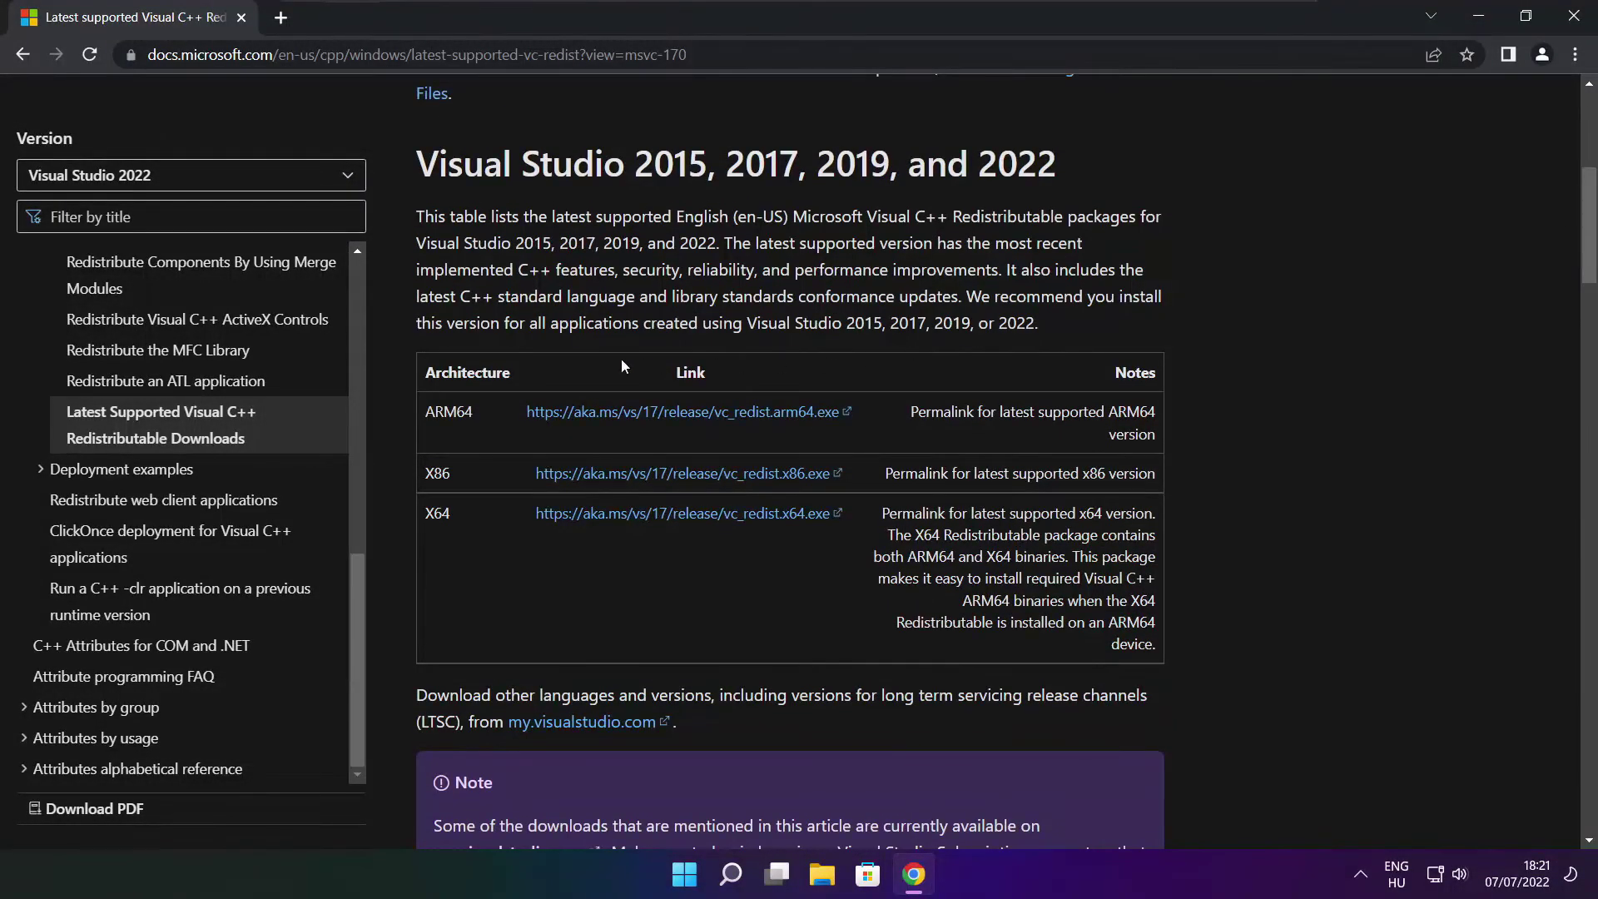
pyautogui.moveTo(425, 412); pyautogui.dragTo(1061, 568)
pyautogui.click(1061, 569)
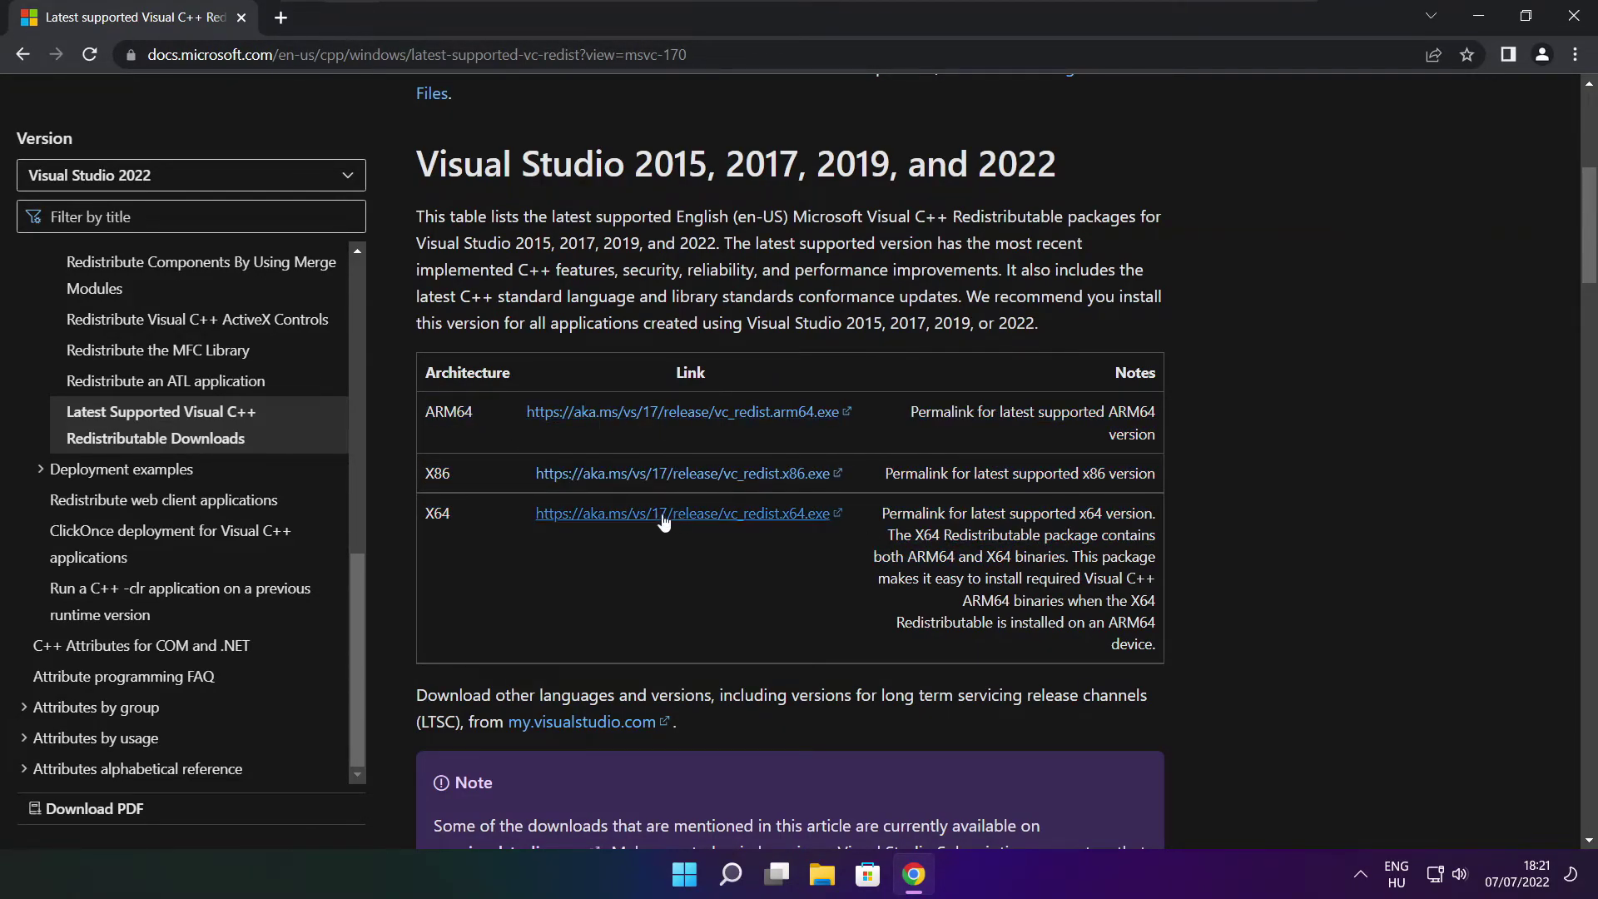
# Download the ARM64, x86 and x64 redistributables and run the ARM64 installer.
pyautogui.click(663, 414)
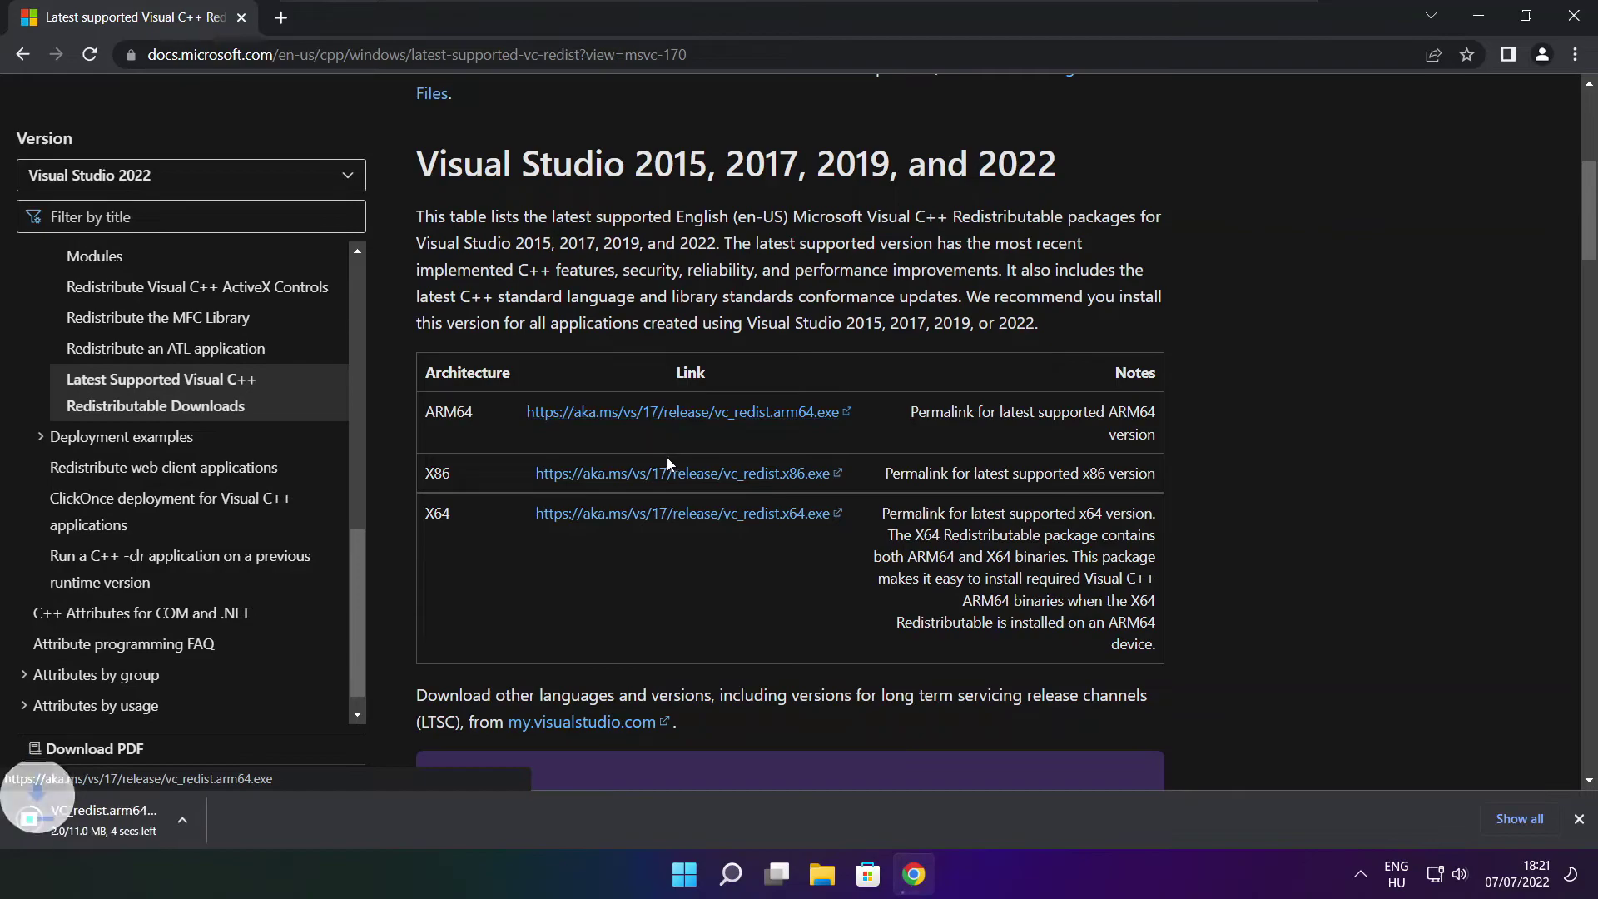
pyautogui.click(657, 478)
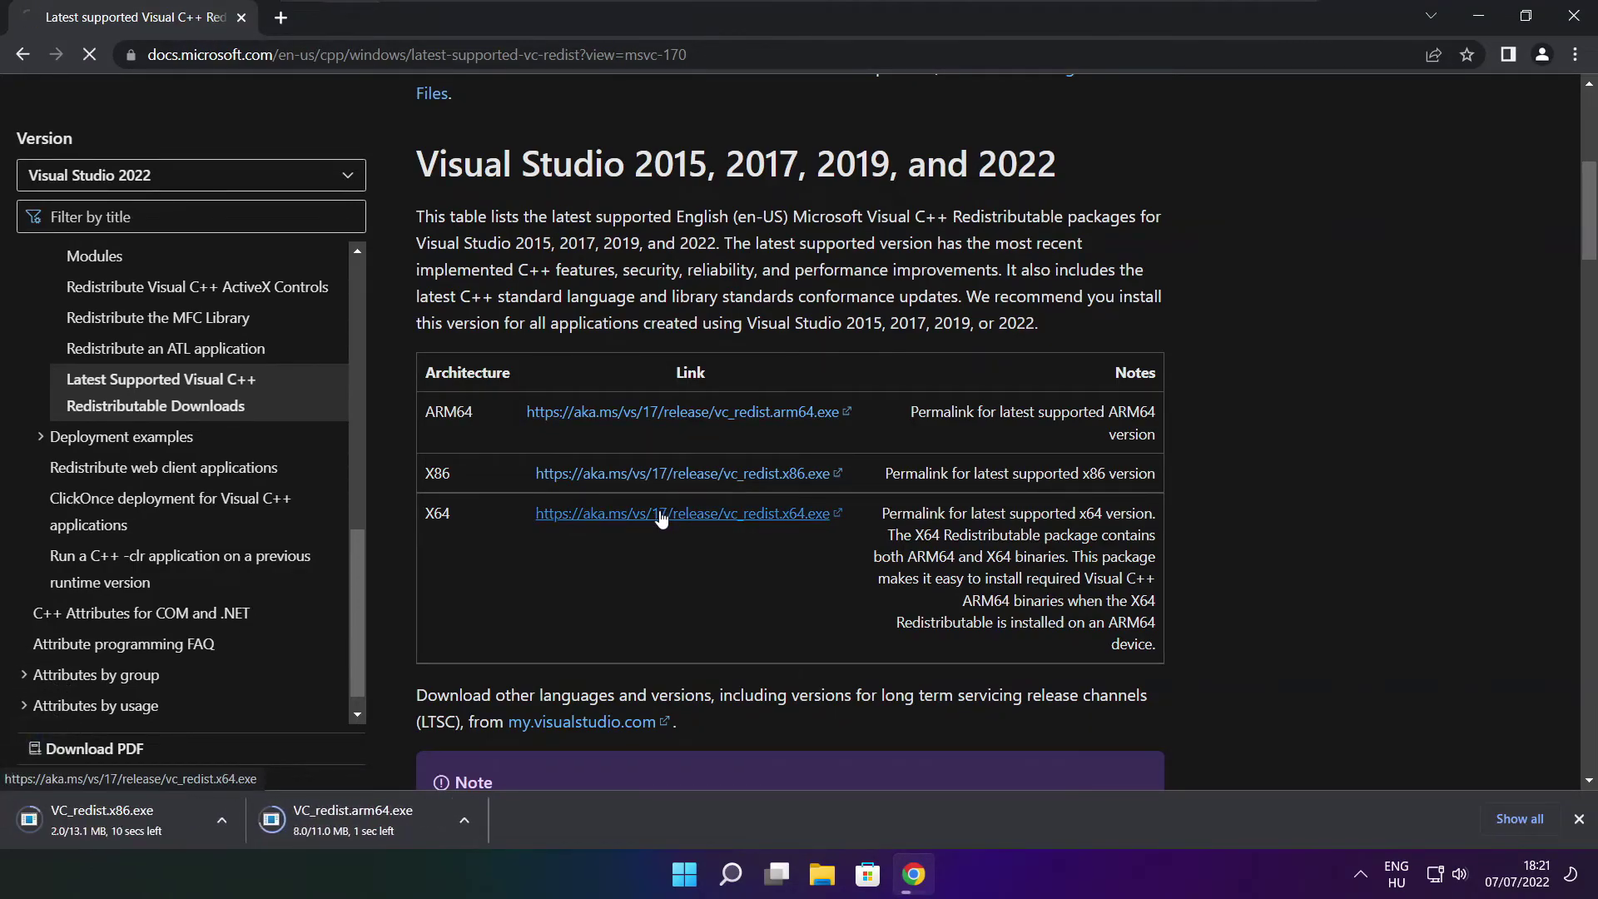
pyautogui.click(658, 515)
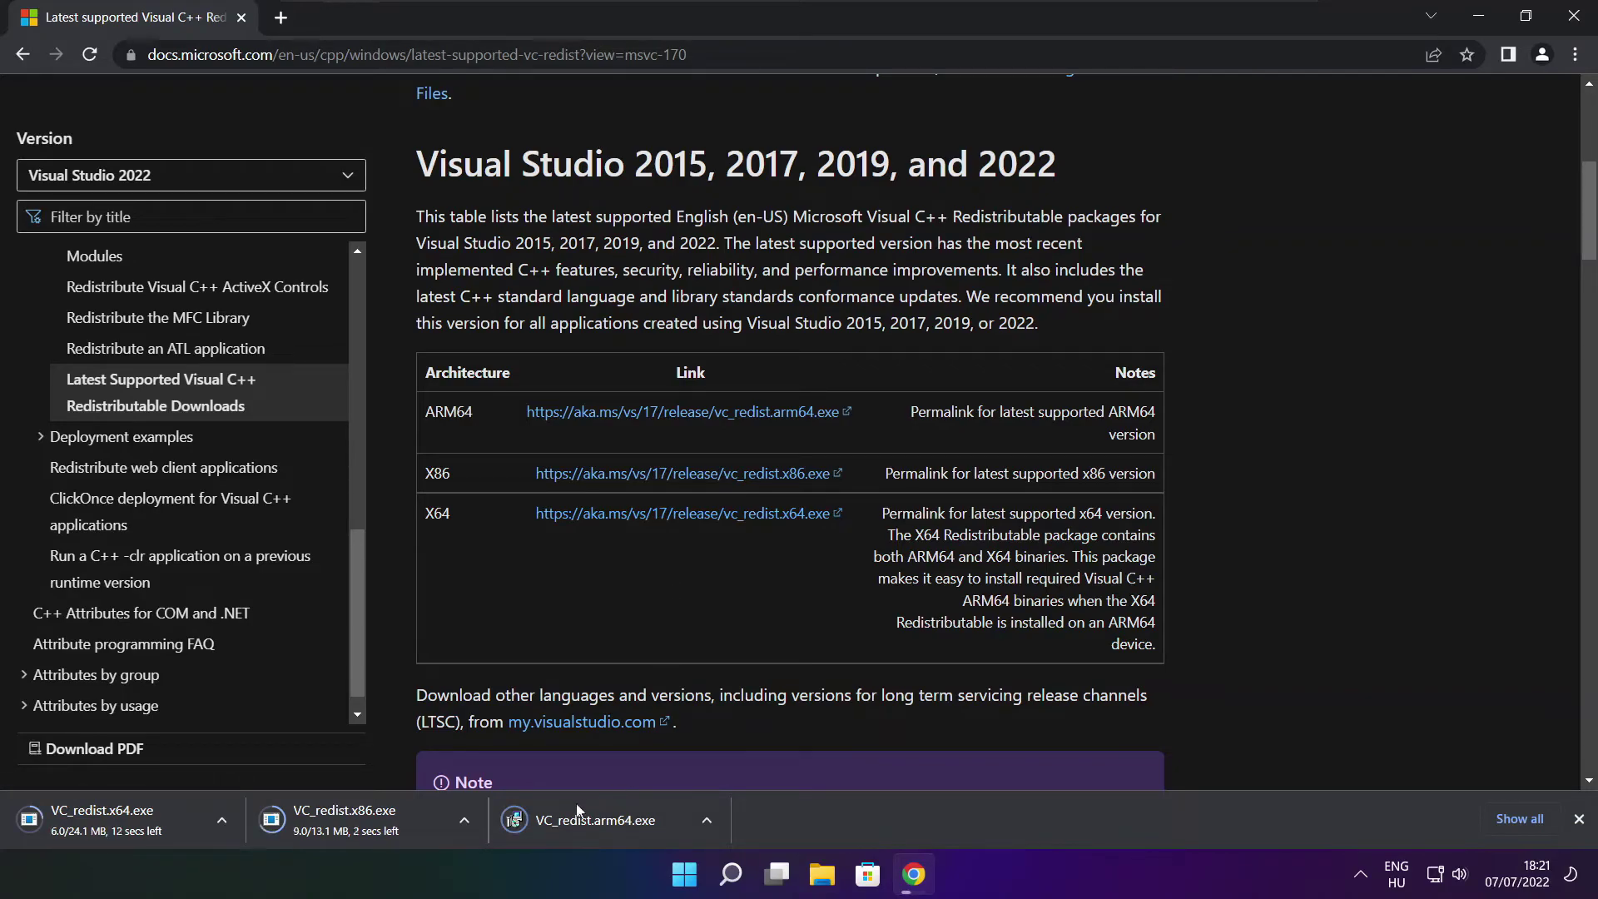
pyautogui.click(608, 822)
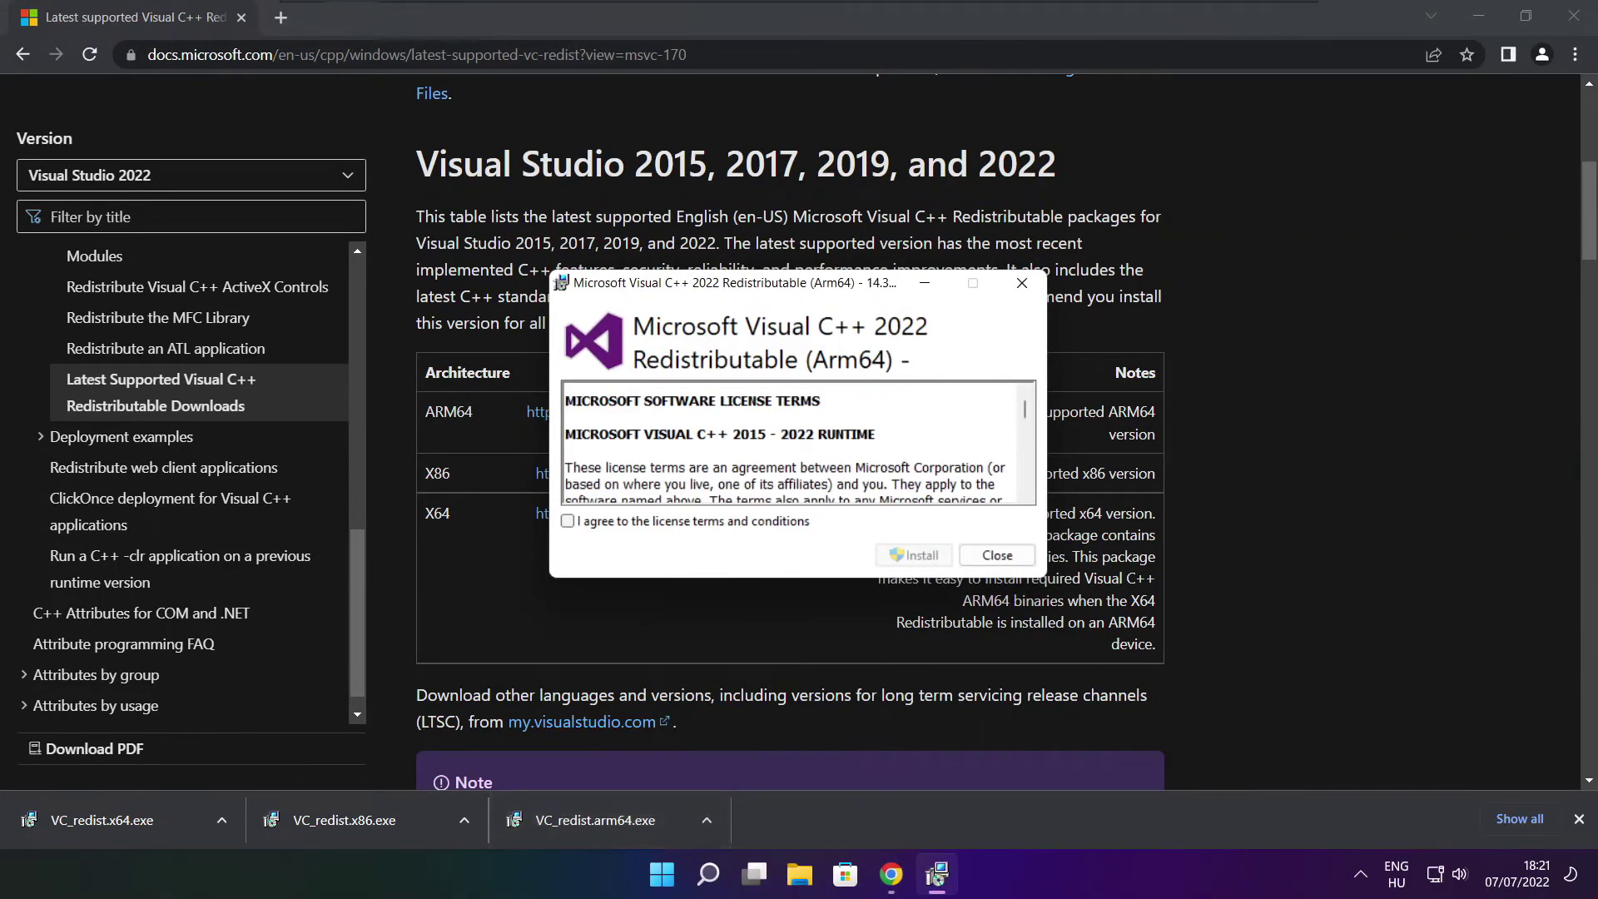
pyautogui.moveTo(1026, 413); pyautogui.dragTo(1025, 495)
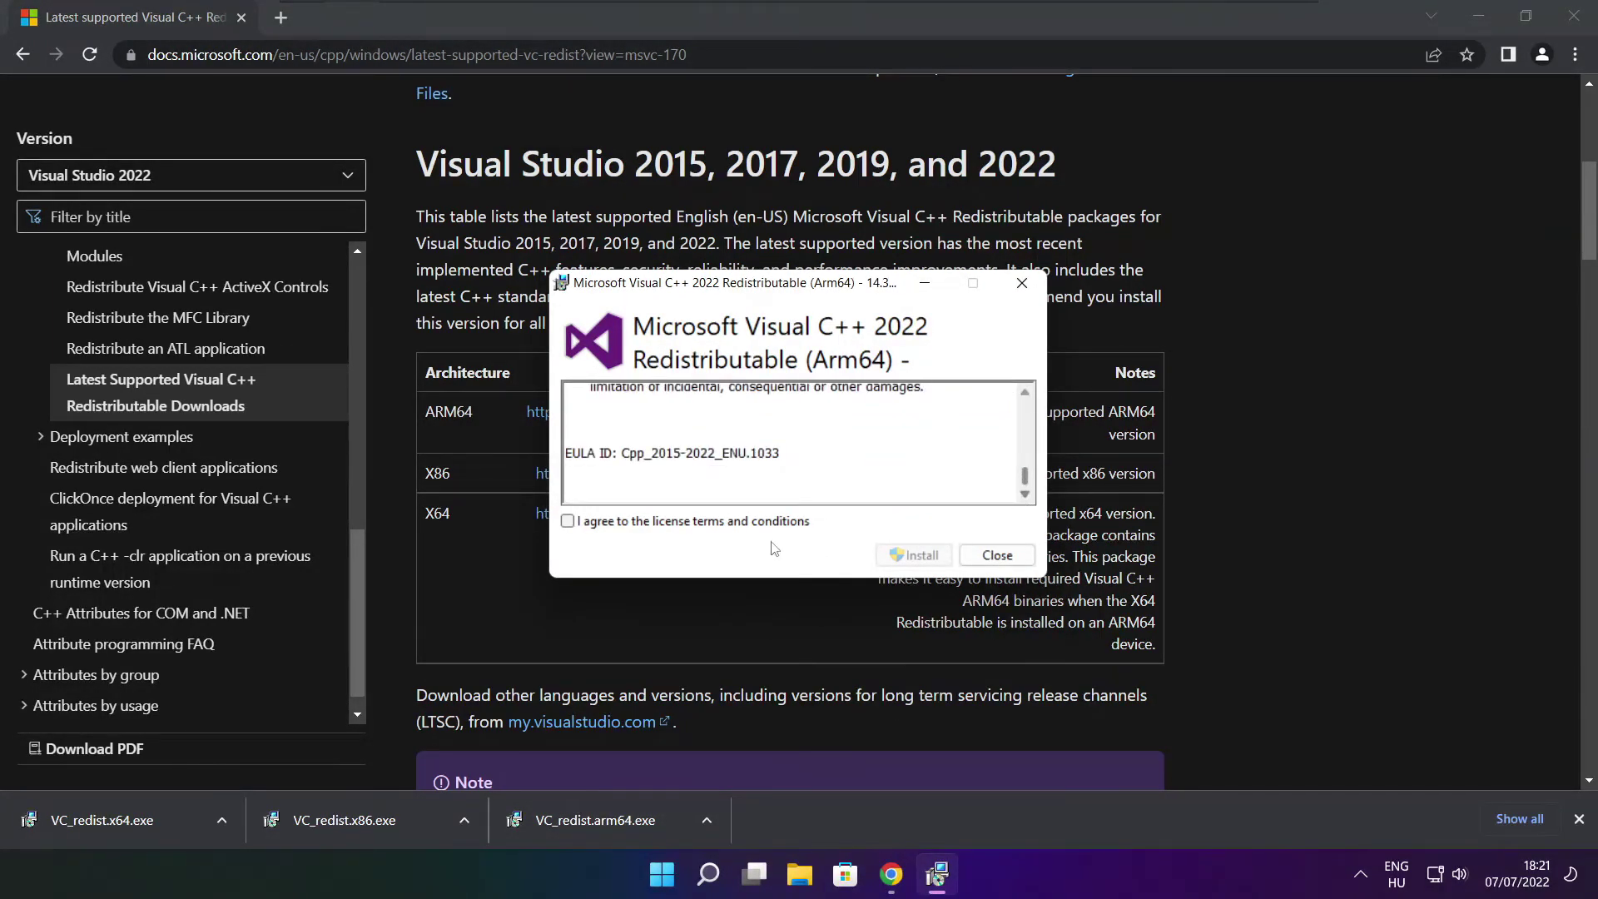
pyautogui.click(568, 522)
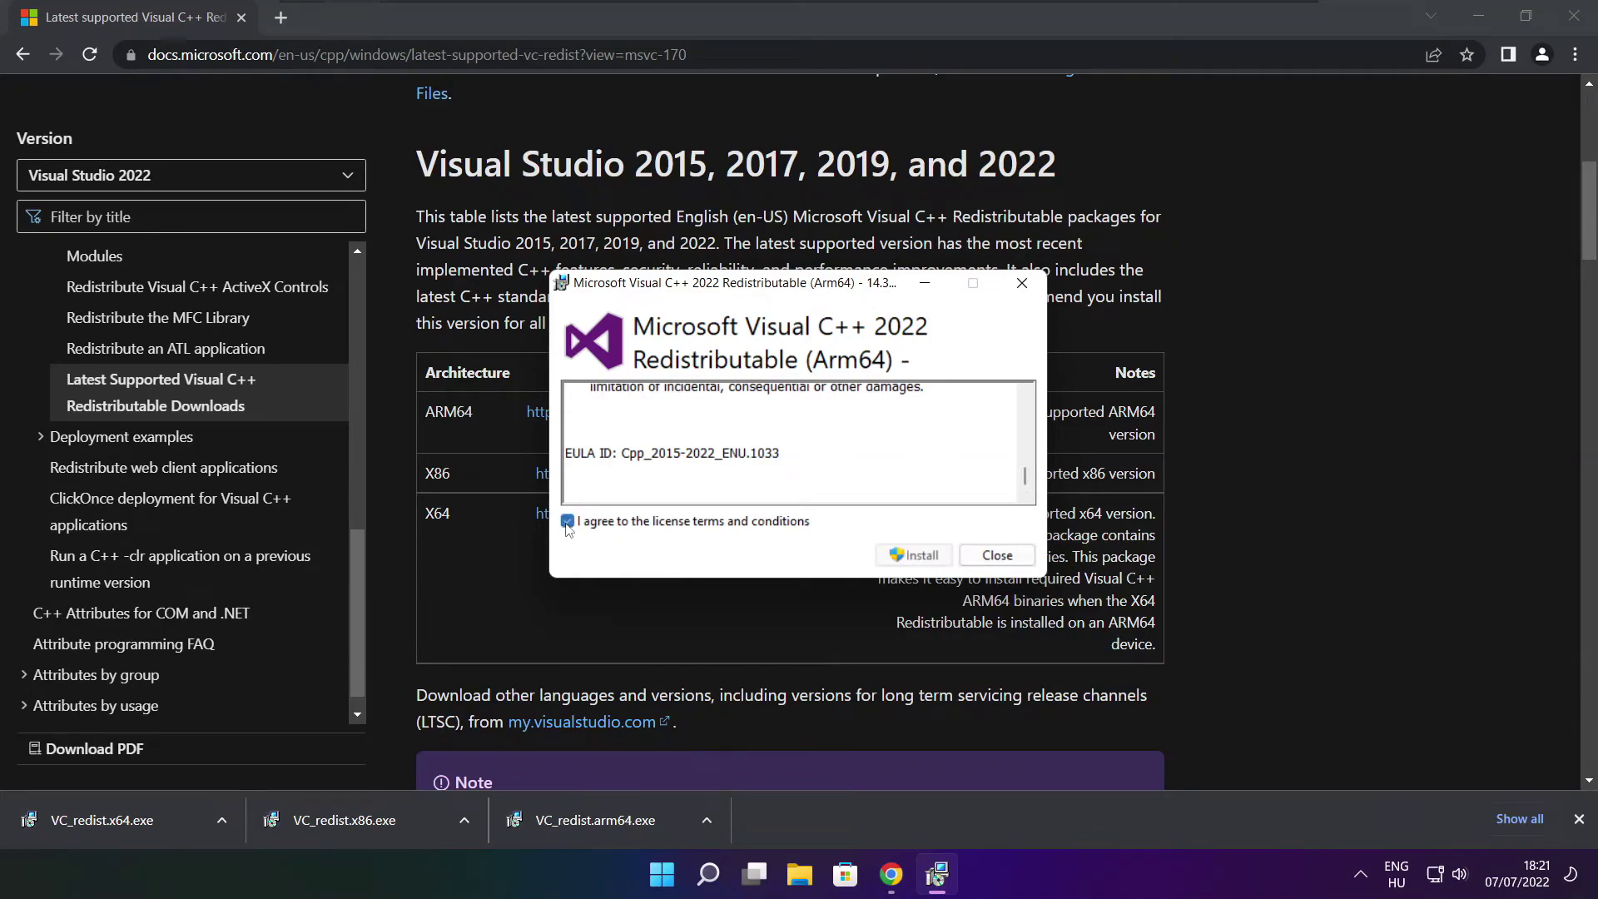
pyautogui.click(908, 559)
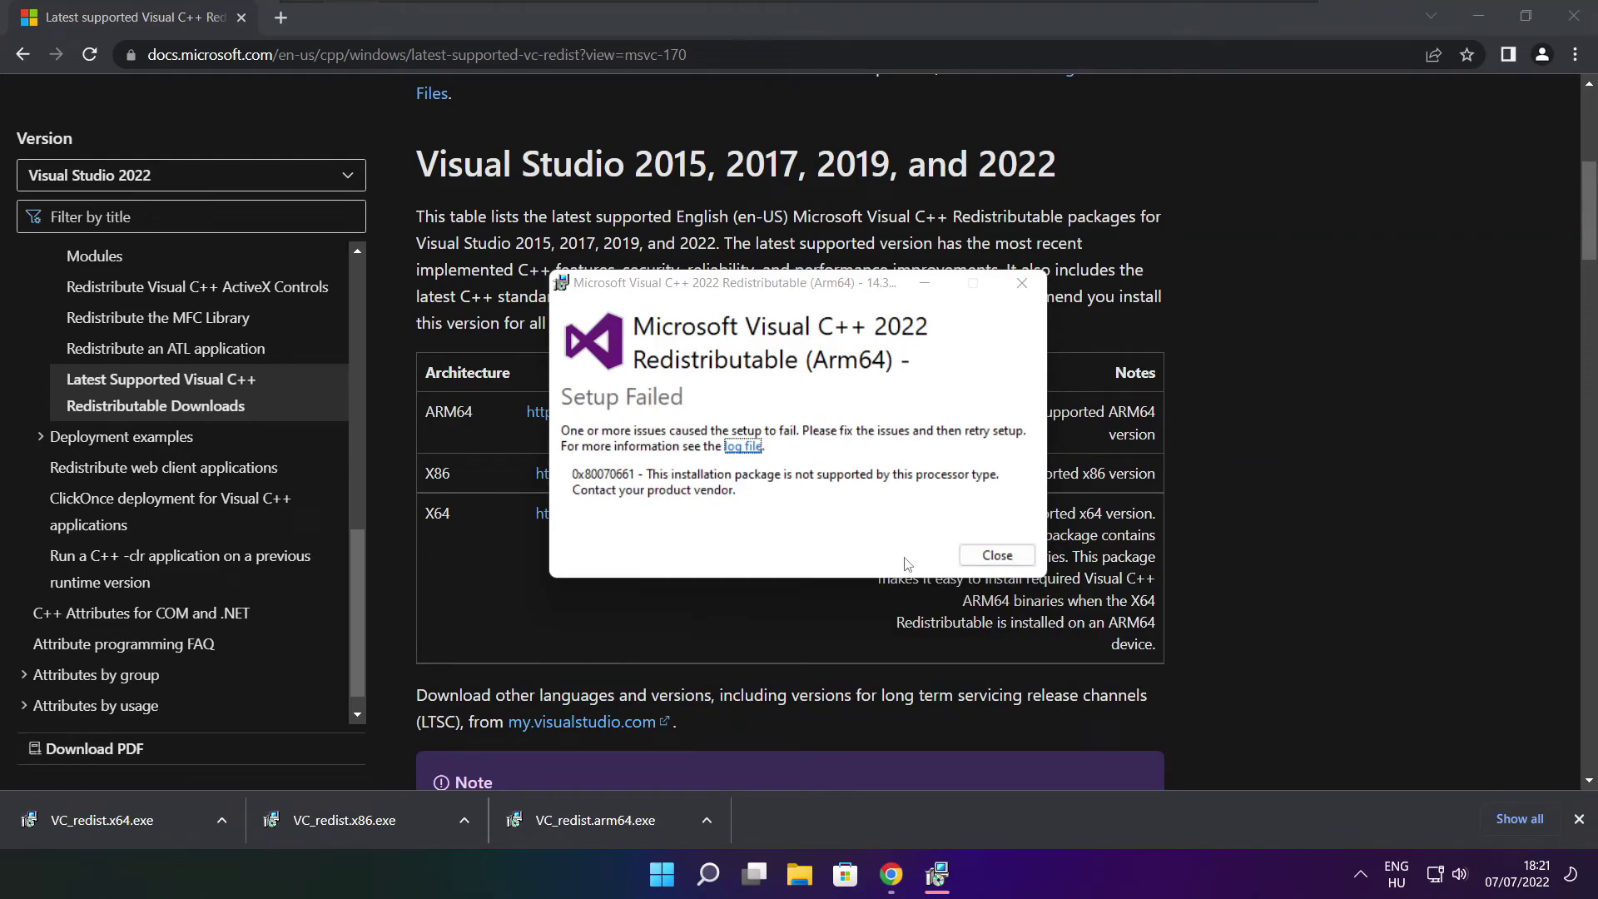
pyautogui.click(997, 556)
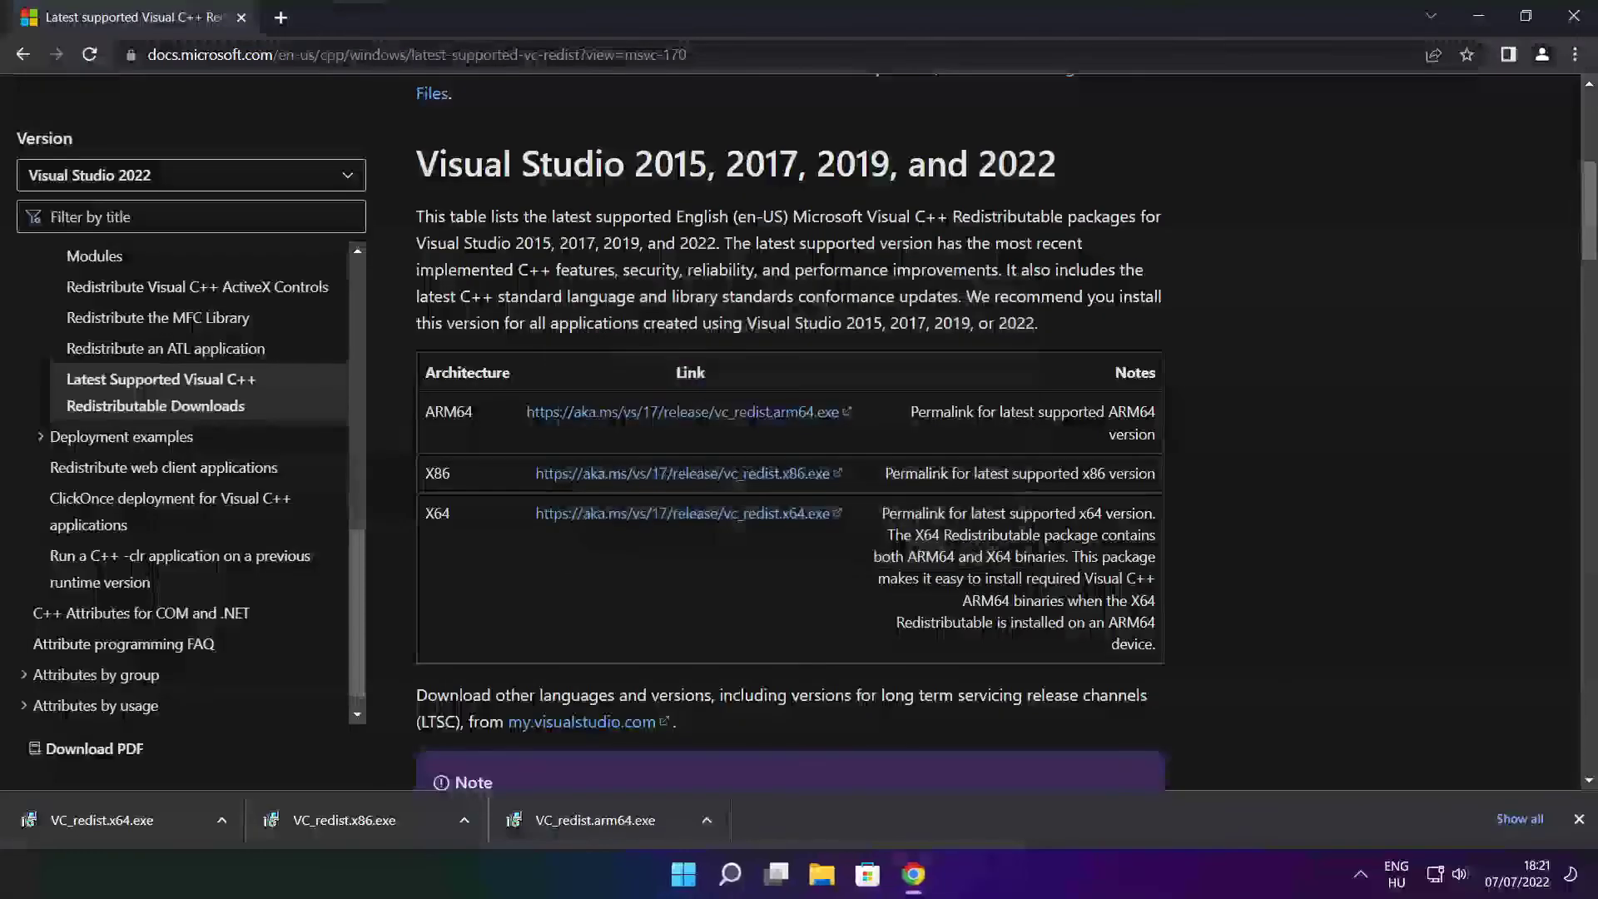
# Install VC_redist.x86.exe after accepting the licence terms, then close its setup.
pyautogui.click(376, 818)
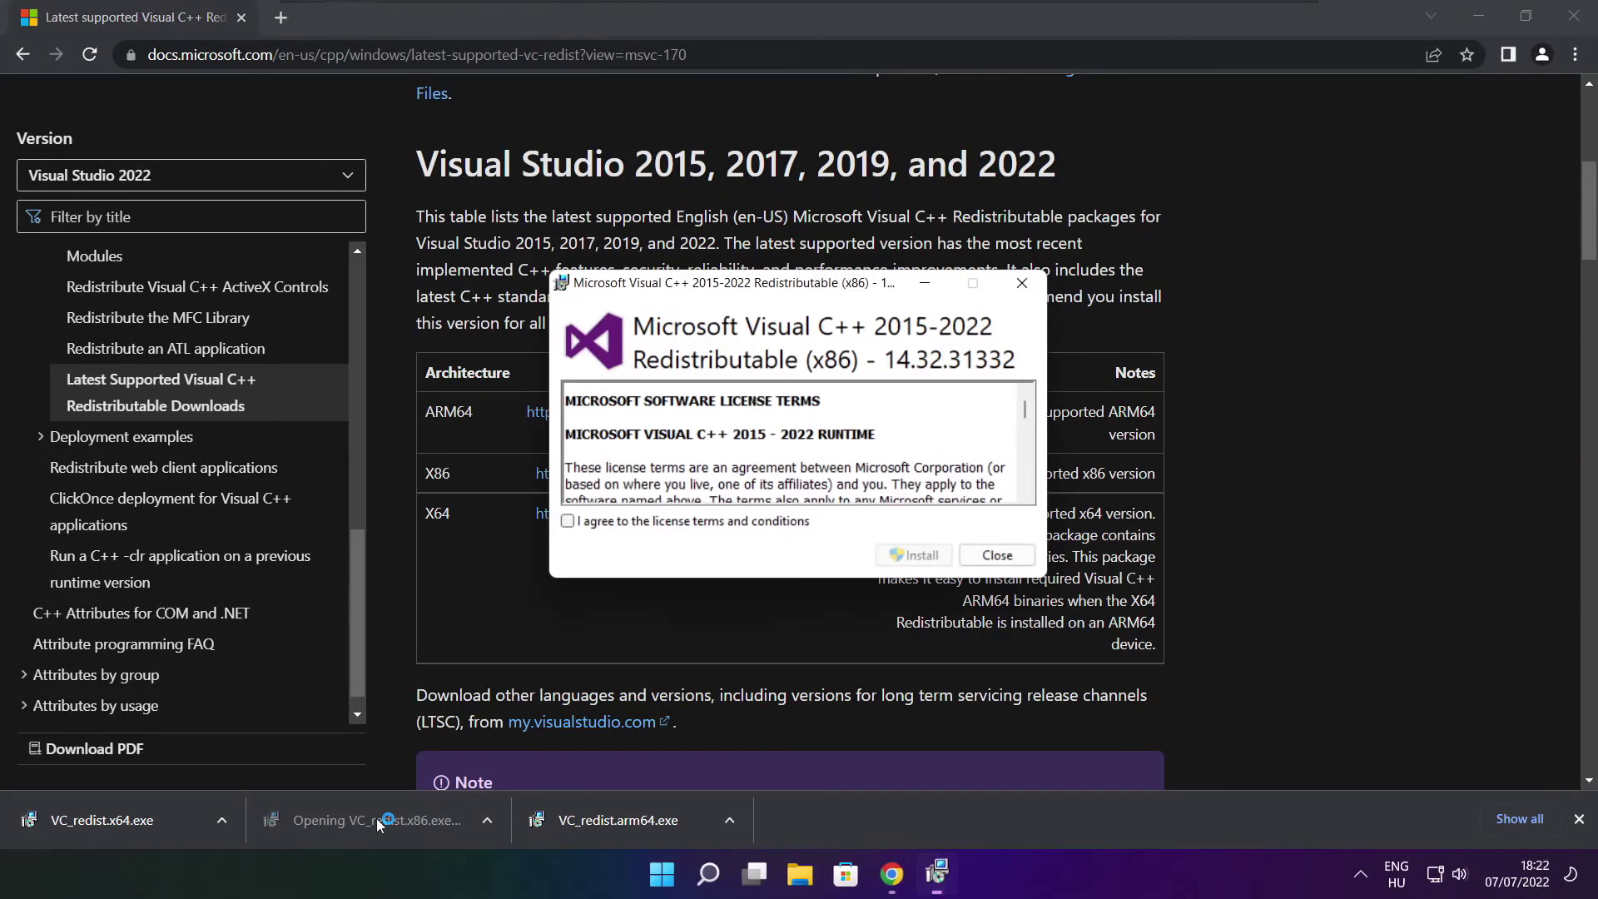
pyautogui.moveTo(1029, 411); pyautogui.dragTo(1026, 493)
pyautogui.click(568, 521)
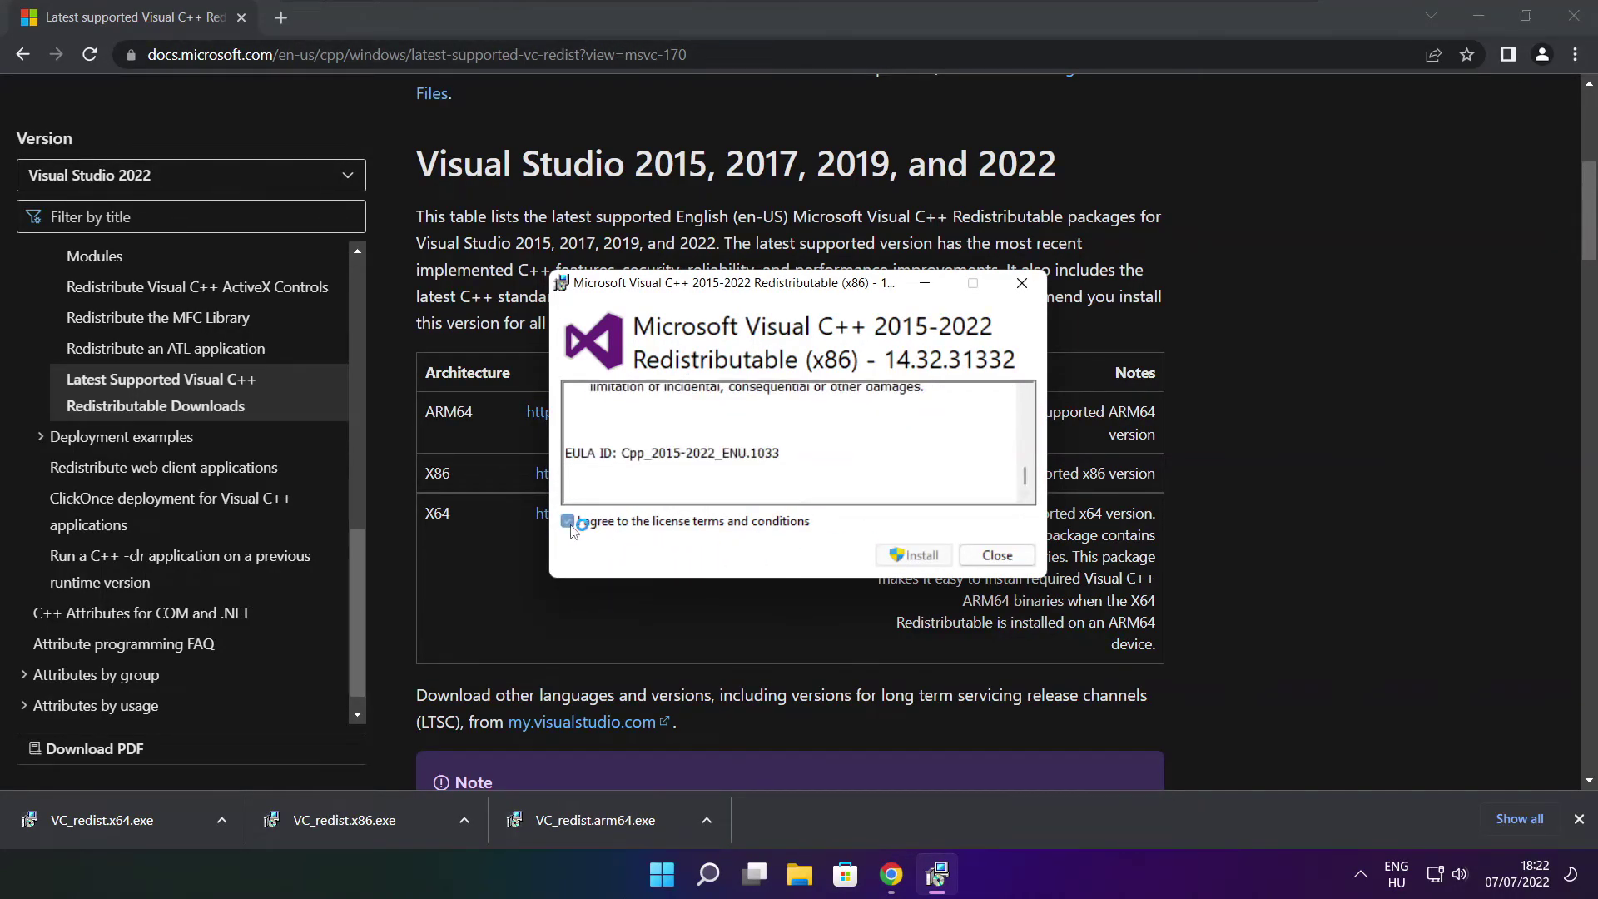
pyautogui.click(916, 556)
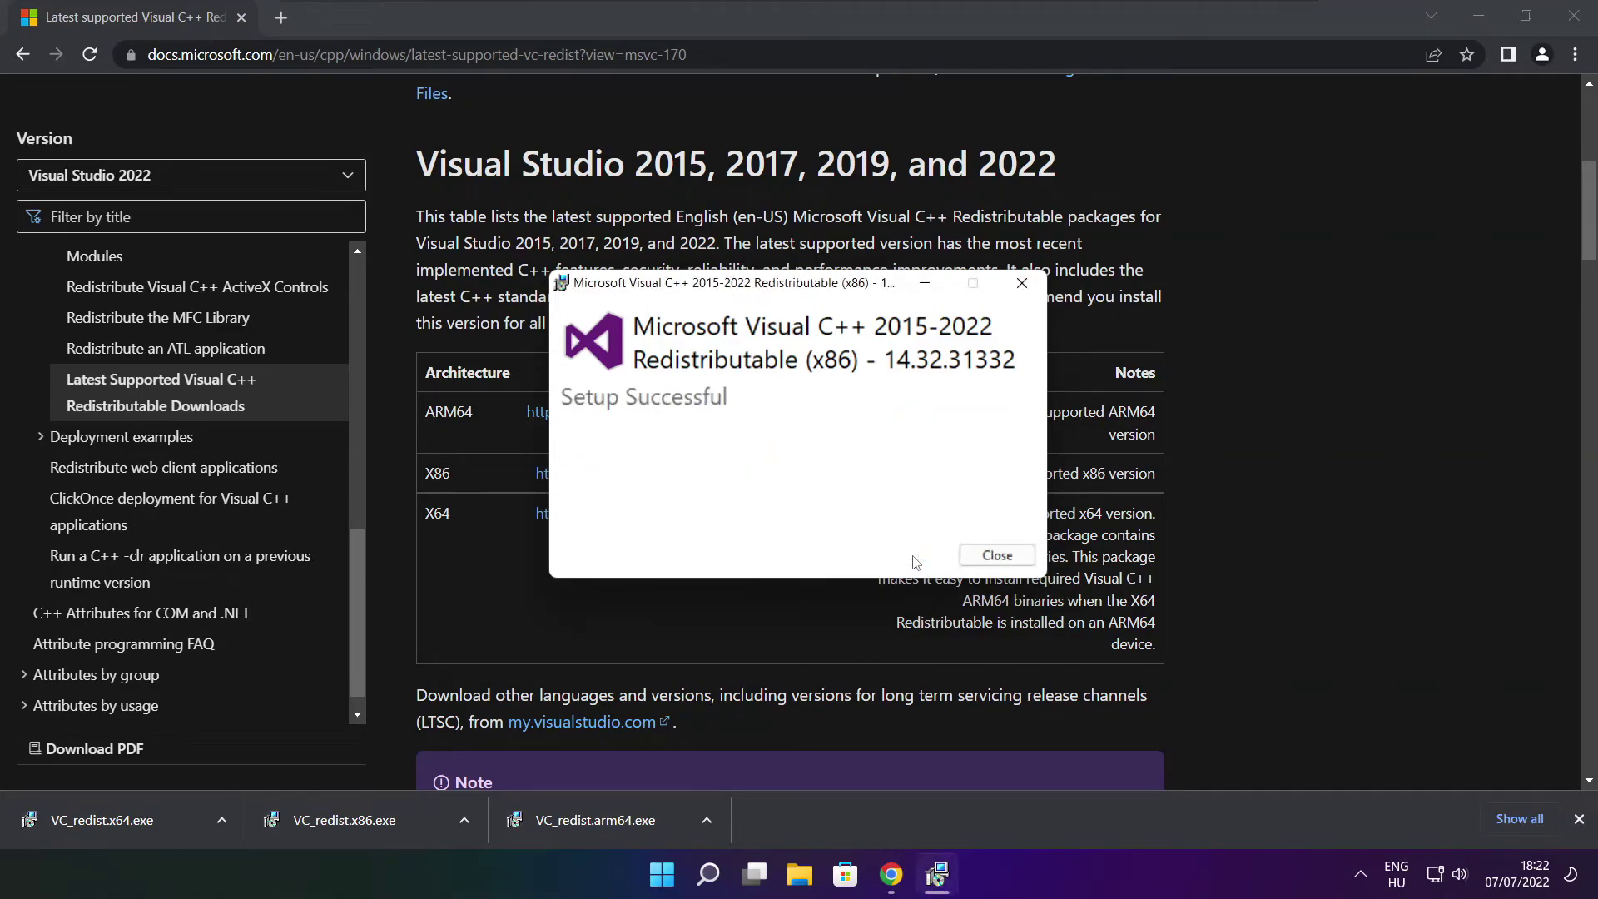
pyautogui.click(997, 556)
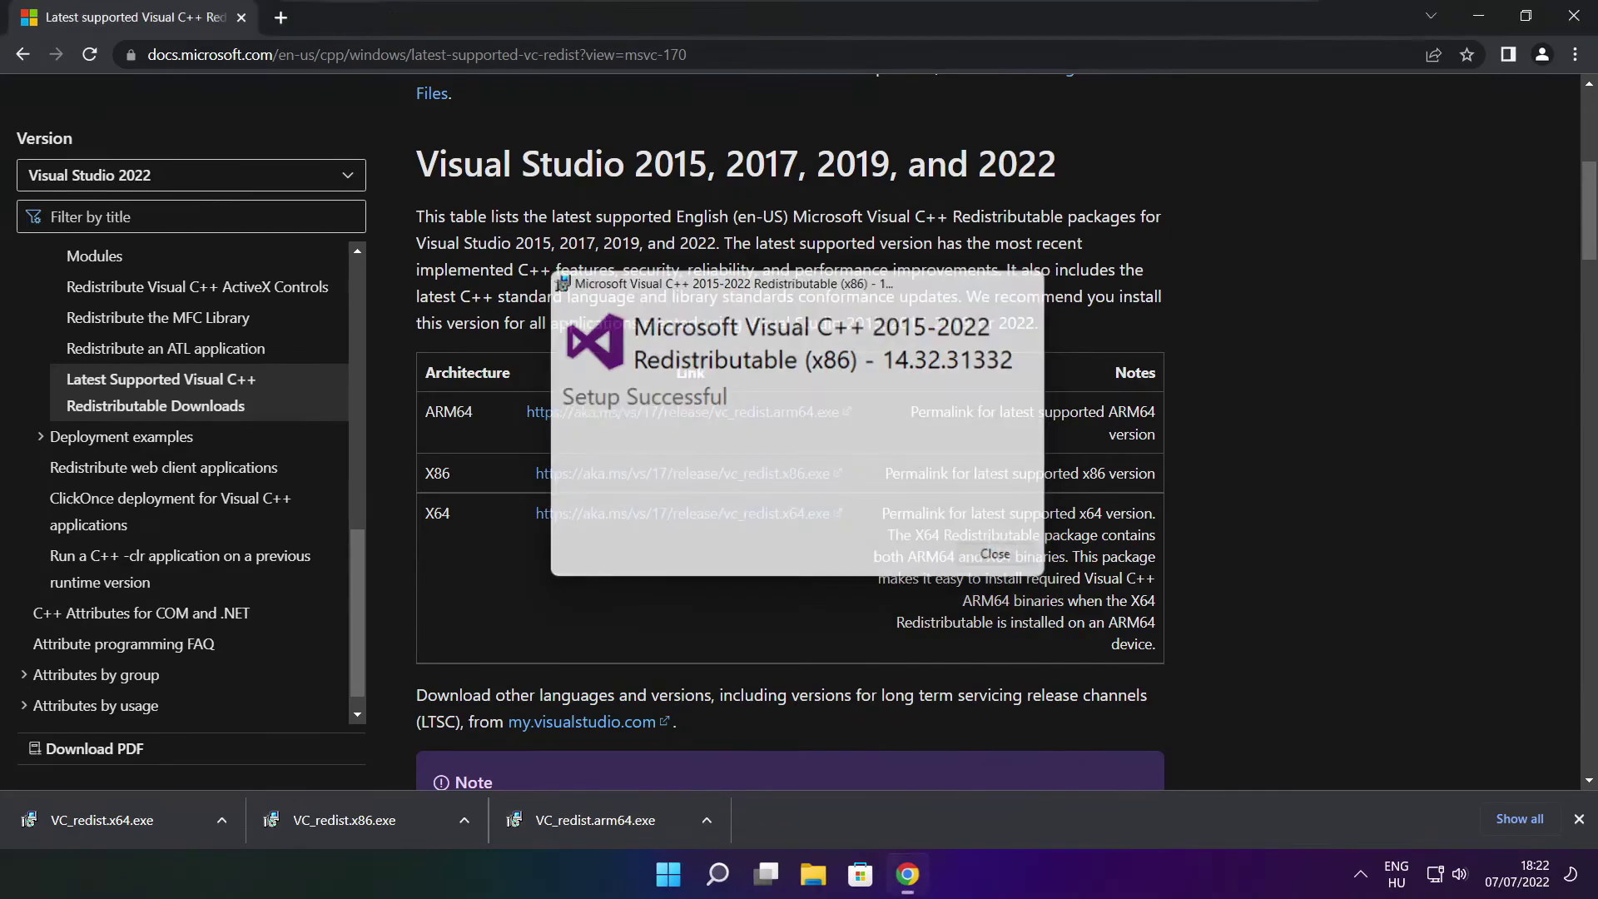
# Install VC_redist.x64.exe after accepting the licence terms, then close its setup.
pyautogui.click(133, 820)
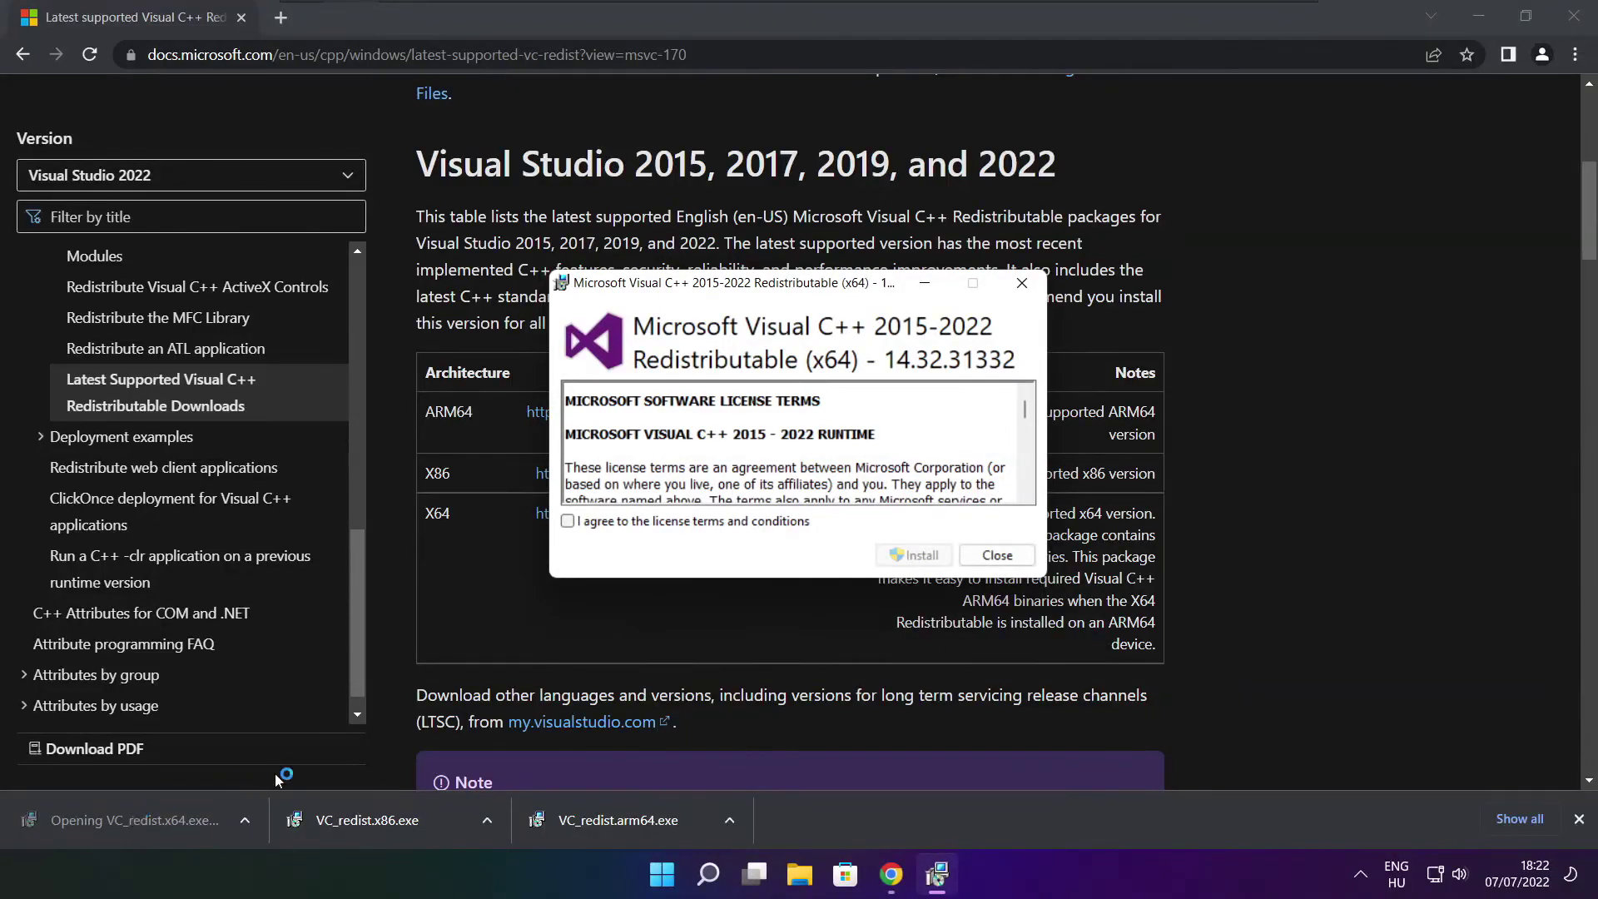
pyautogui.moveTo(1026, 409); pyautogui.dragTo(1025, 479)
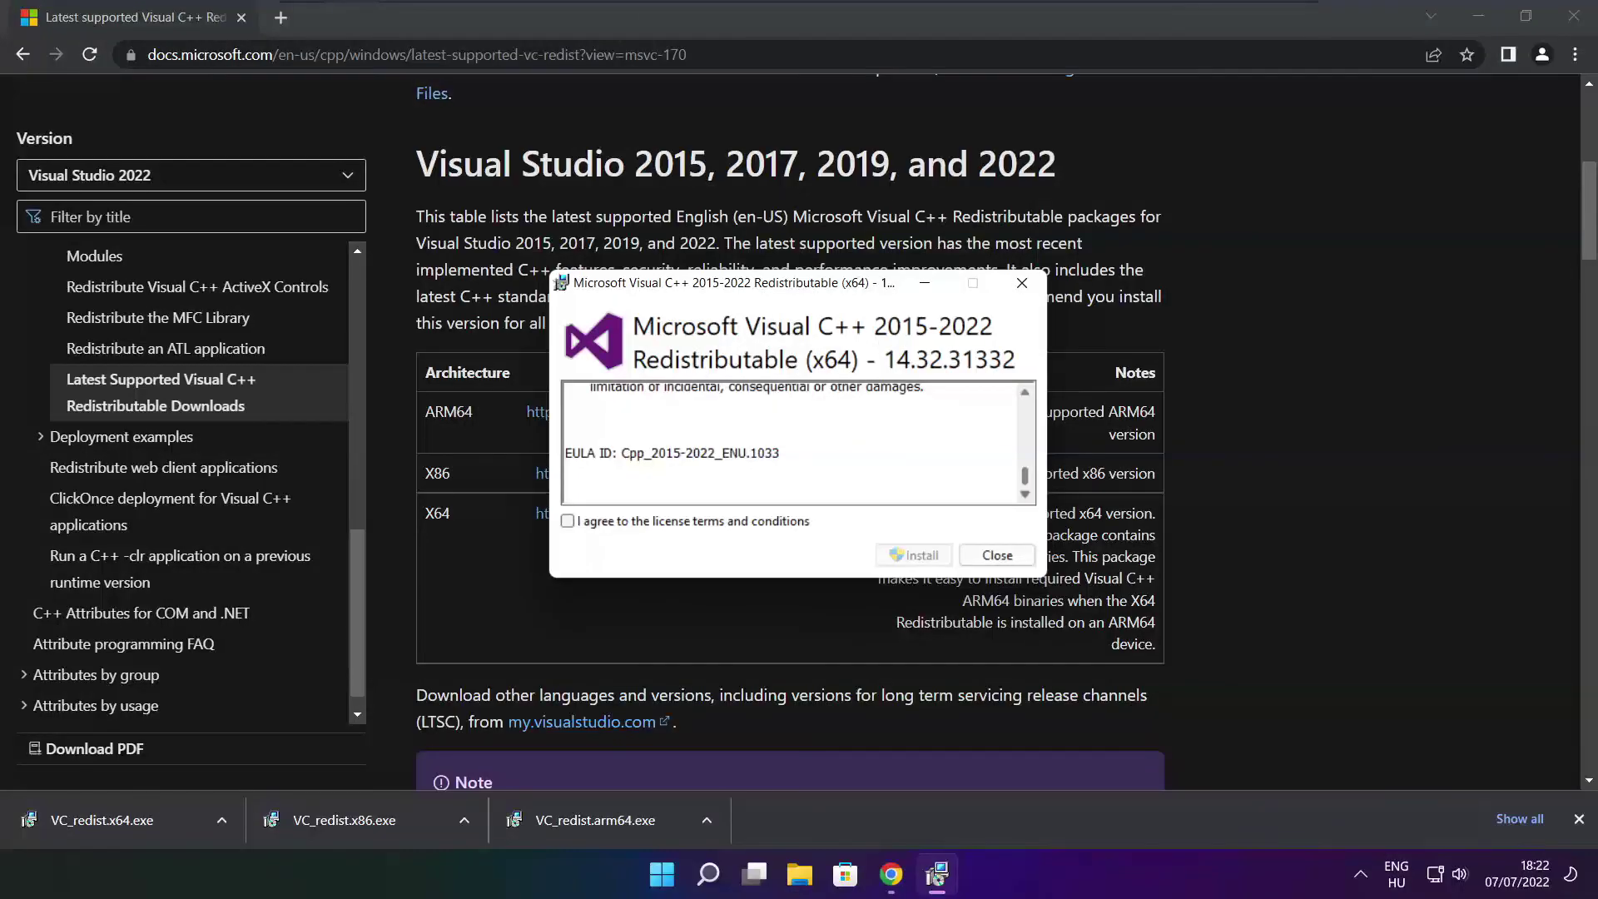
pyautogui.click(569, 522)
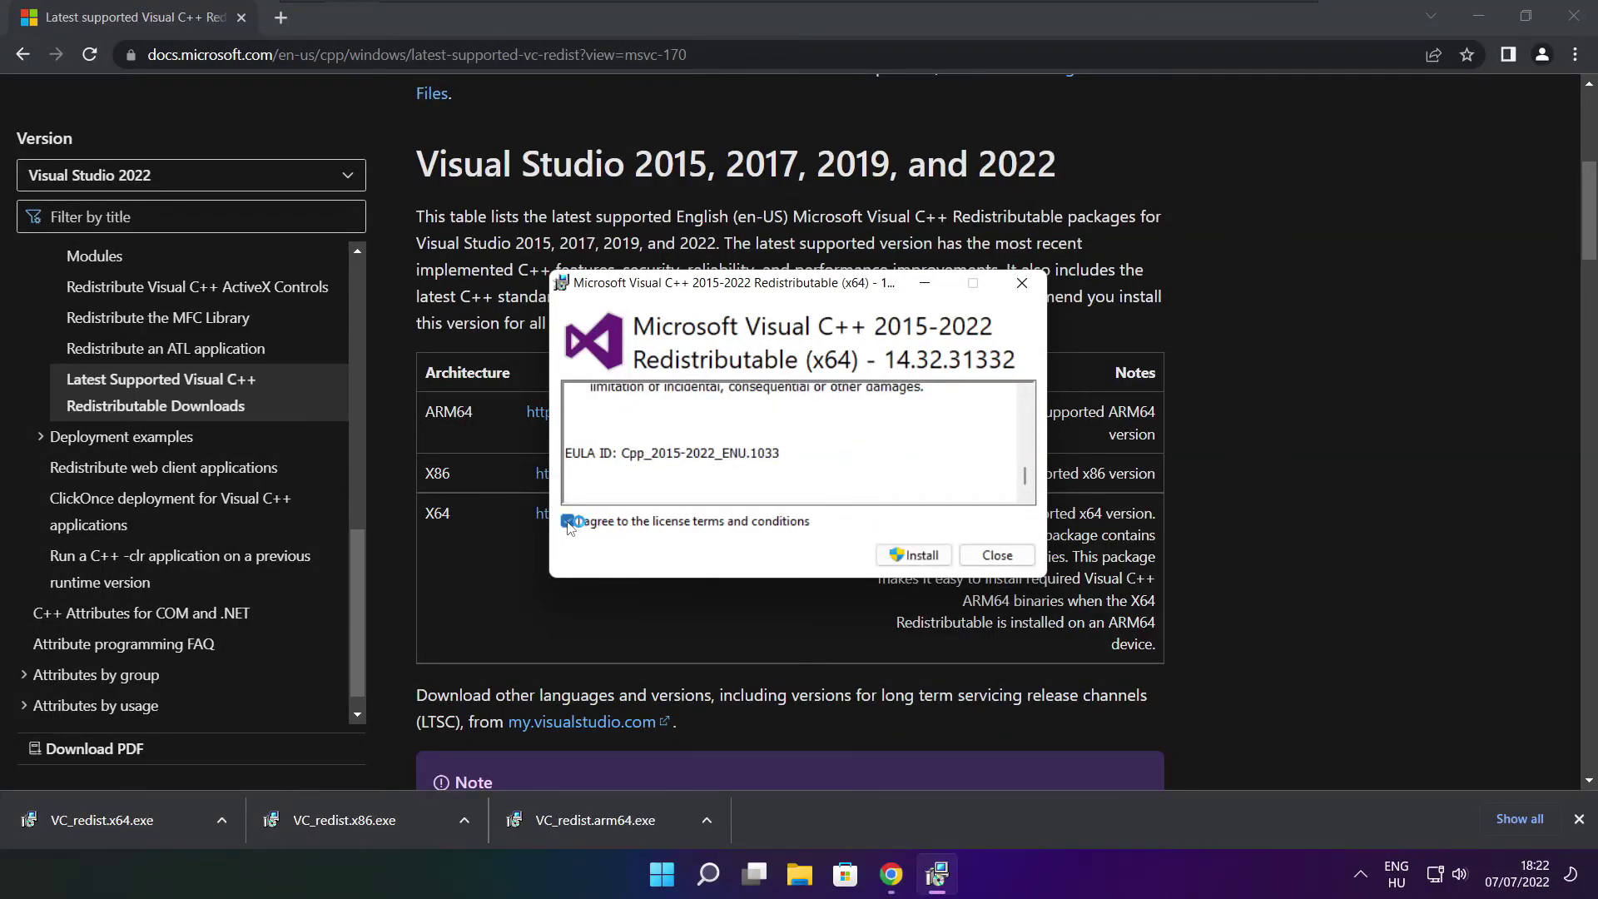
pyautogui.click(919, 563)
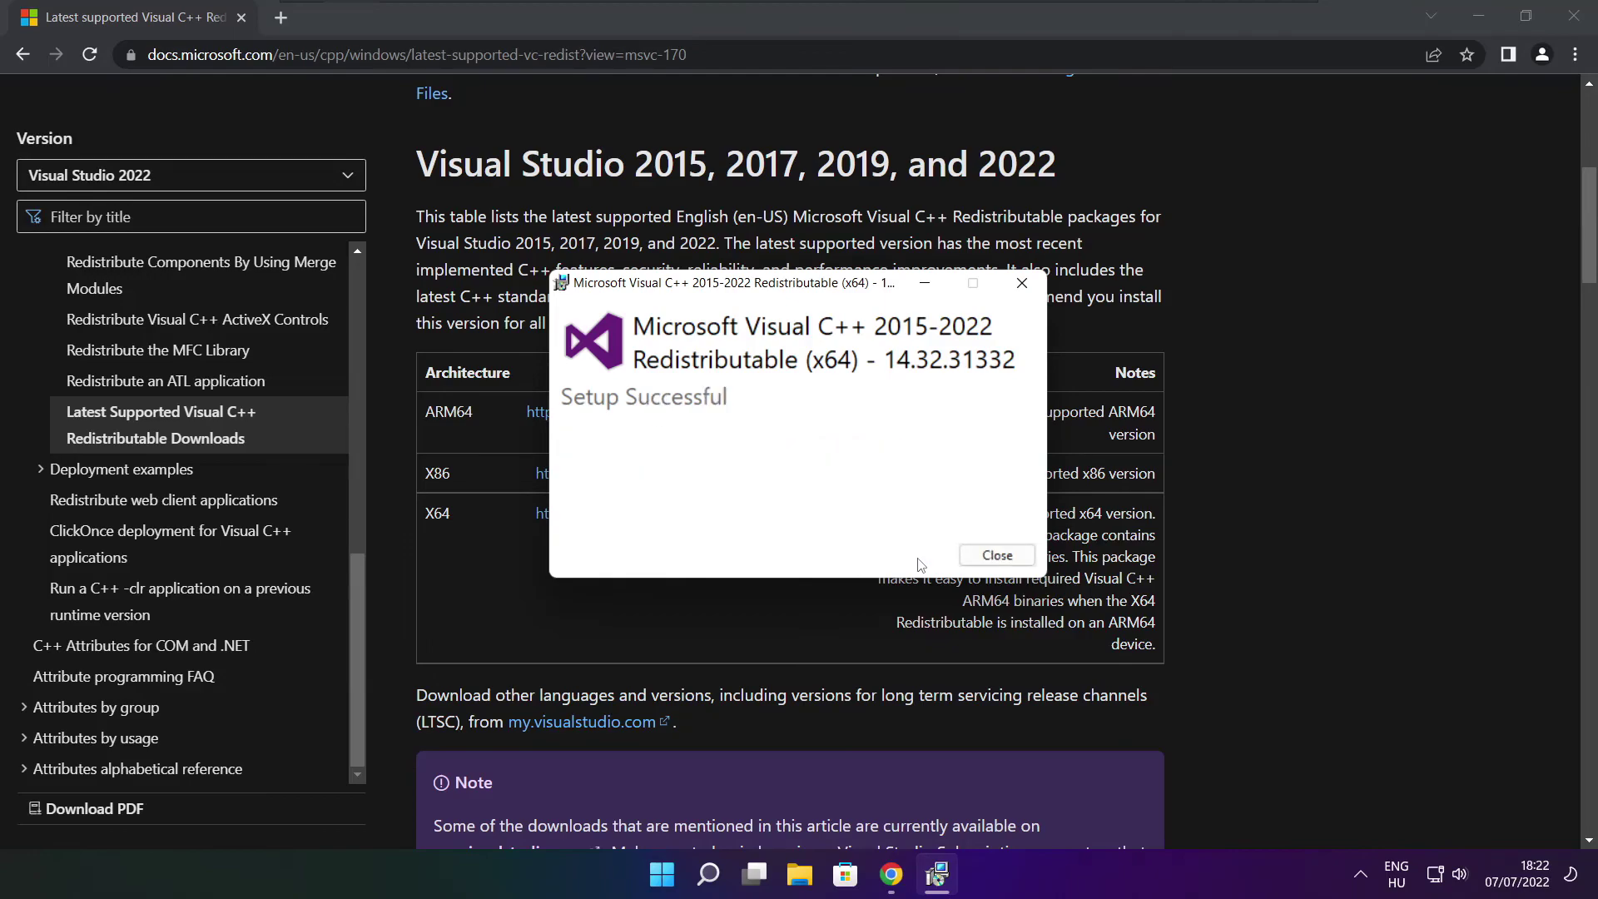
pyautogui.click(998, 555)
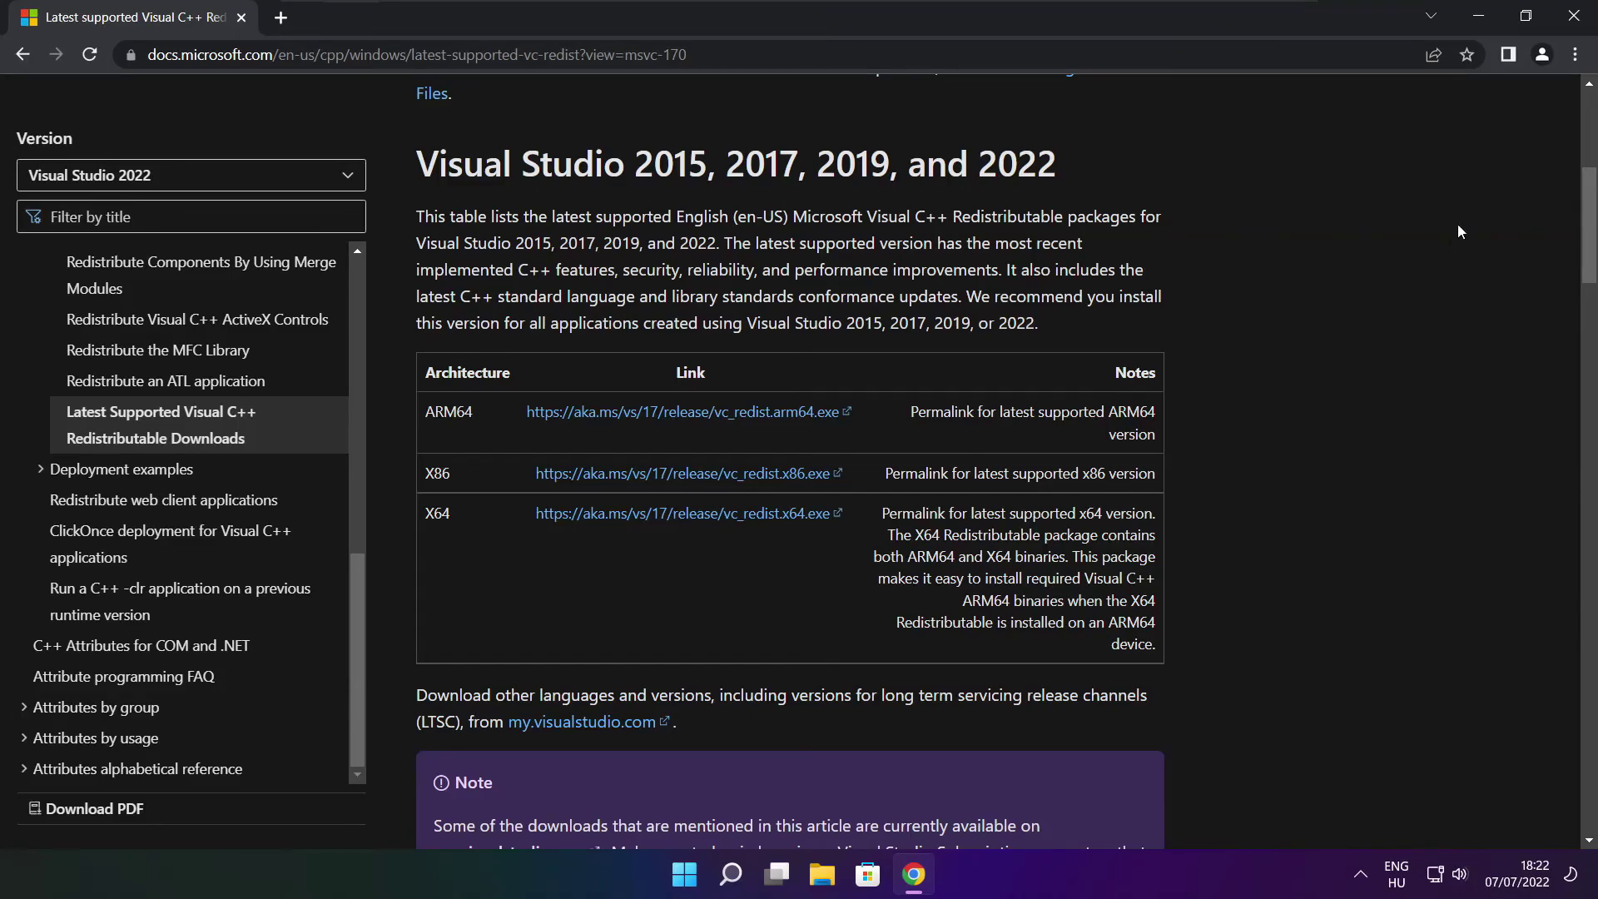
# Close Chrome and choose Restart from the Start menu's power options.
pyautogui.click(1573, 15)
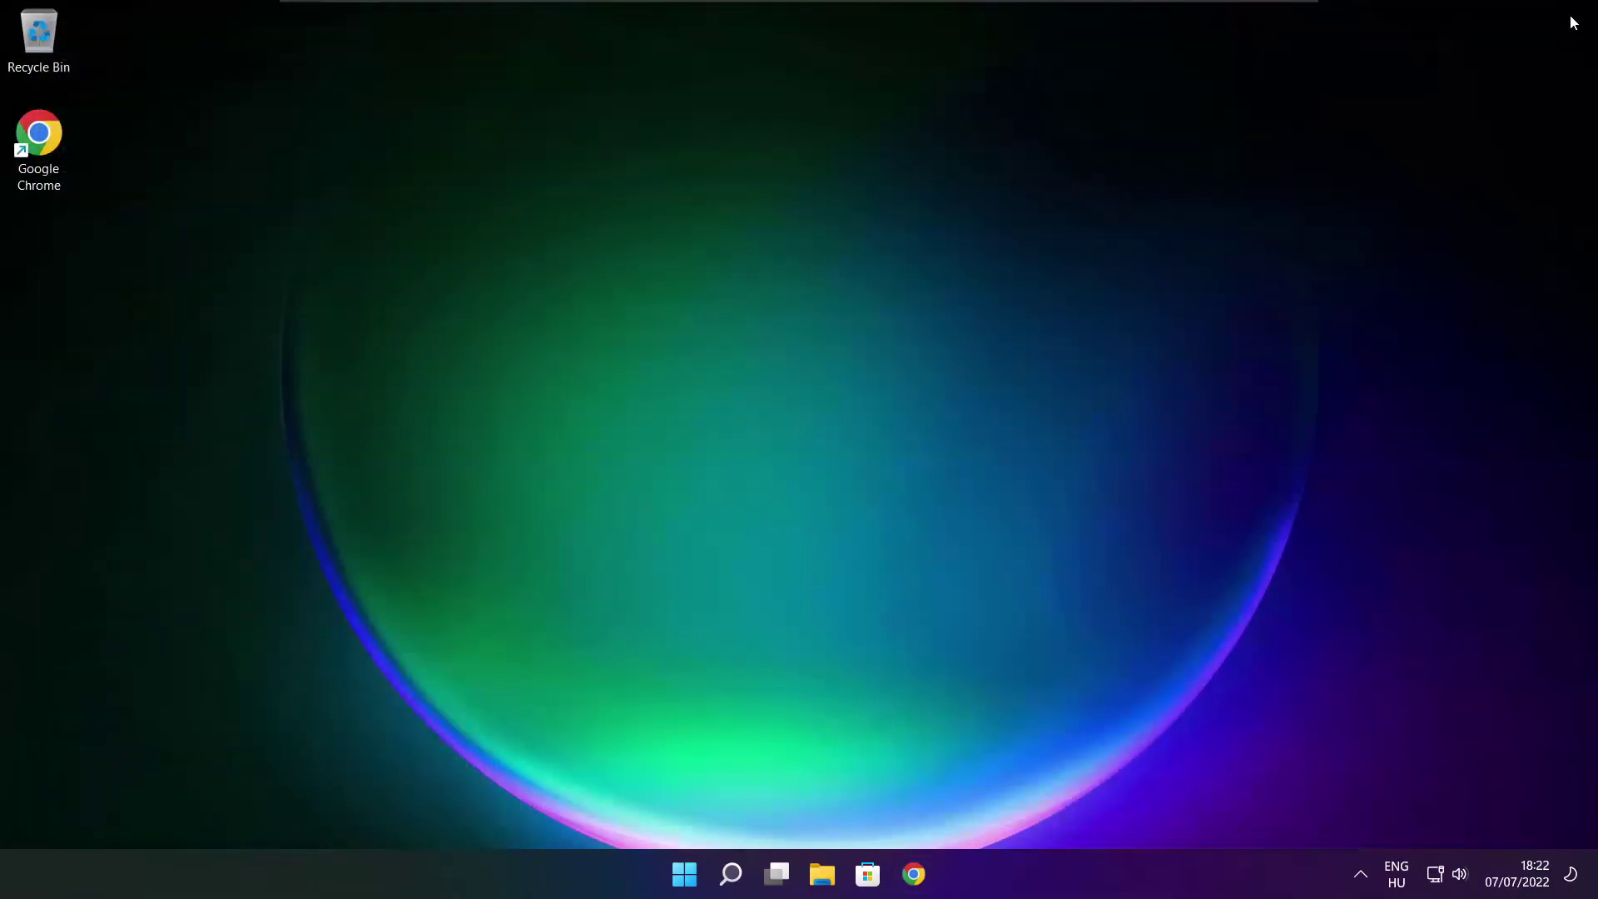
pyautogui.click(690, 882)
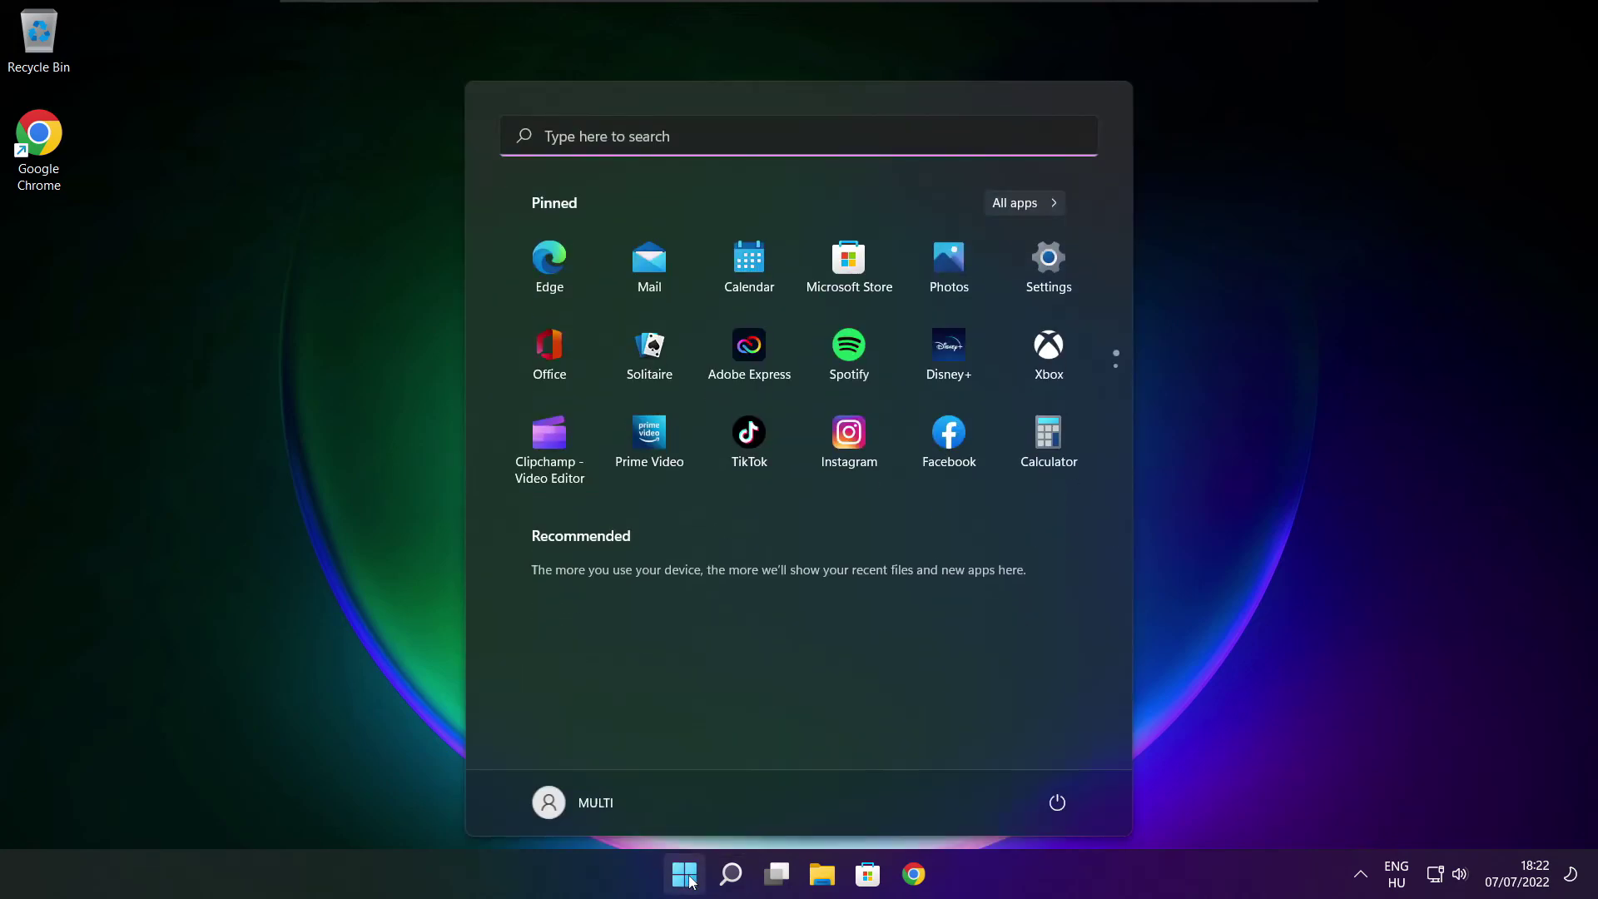
pyautogui.click(1056, 808)
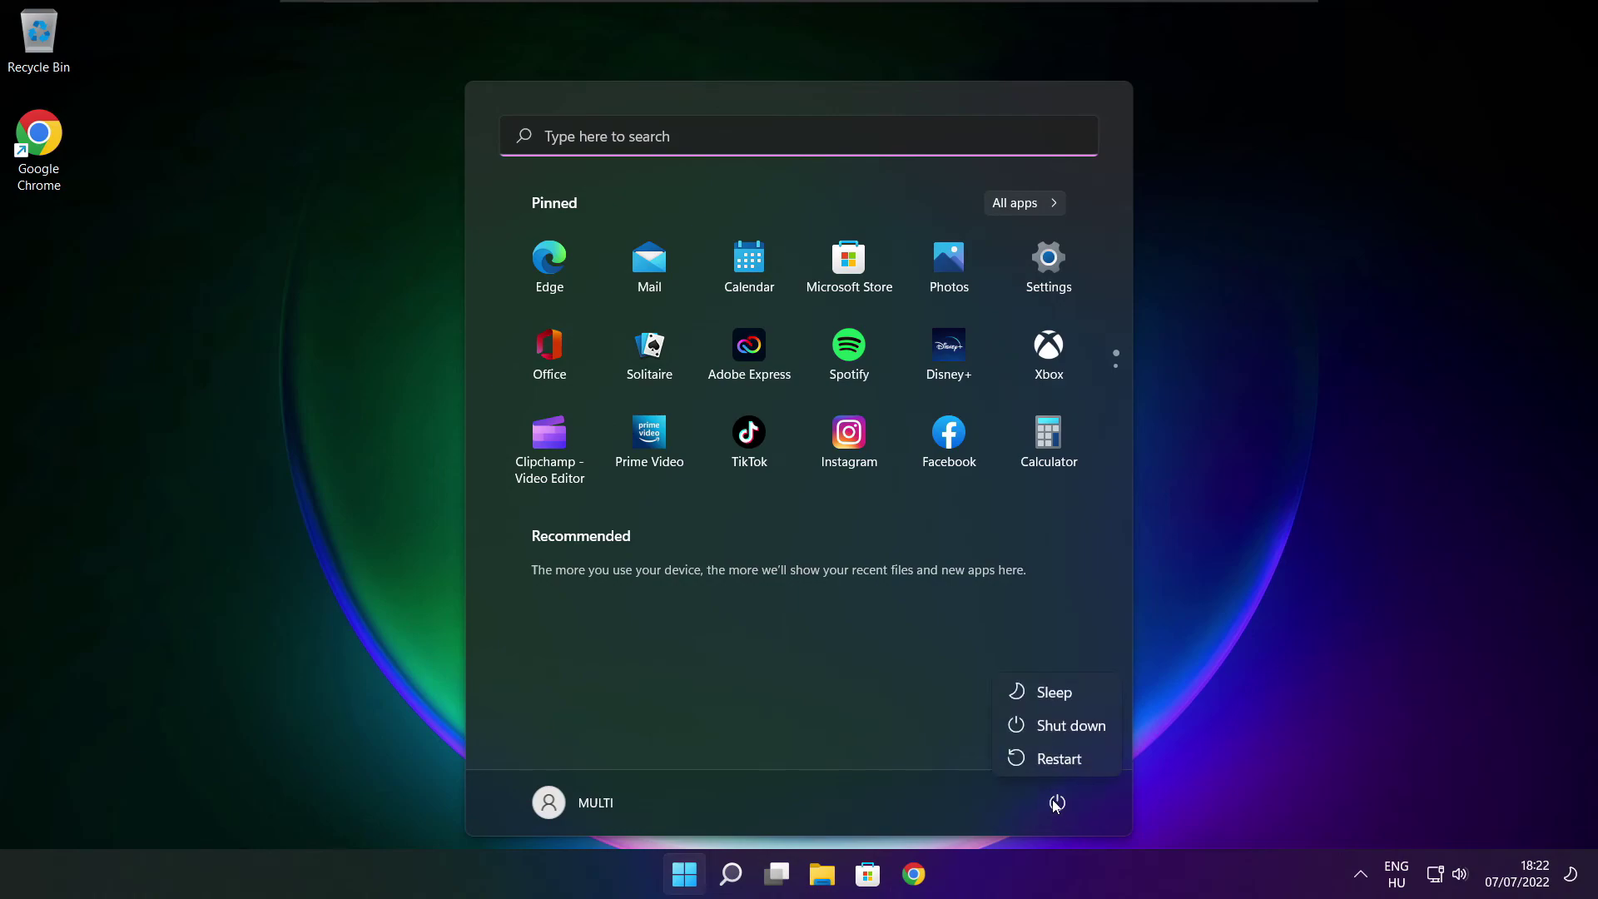
pyautogui.click(1069, 761)
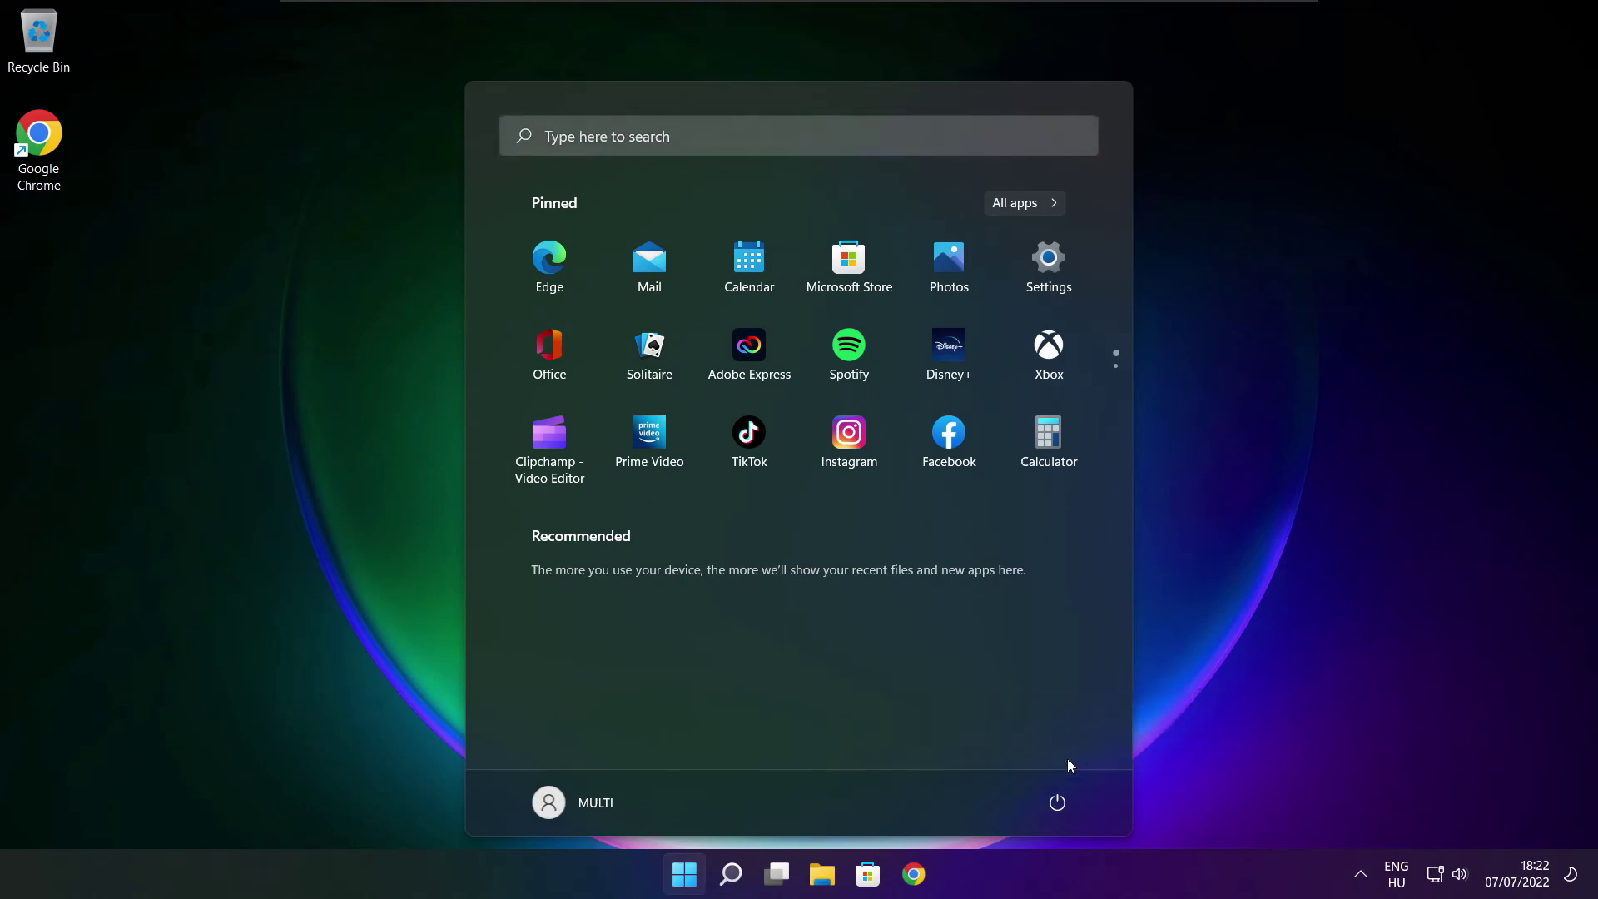